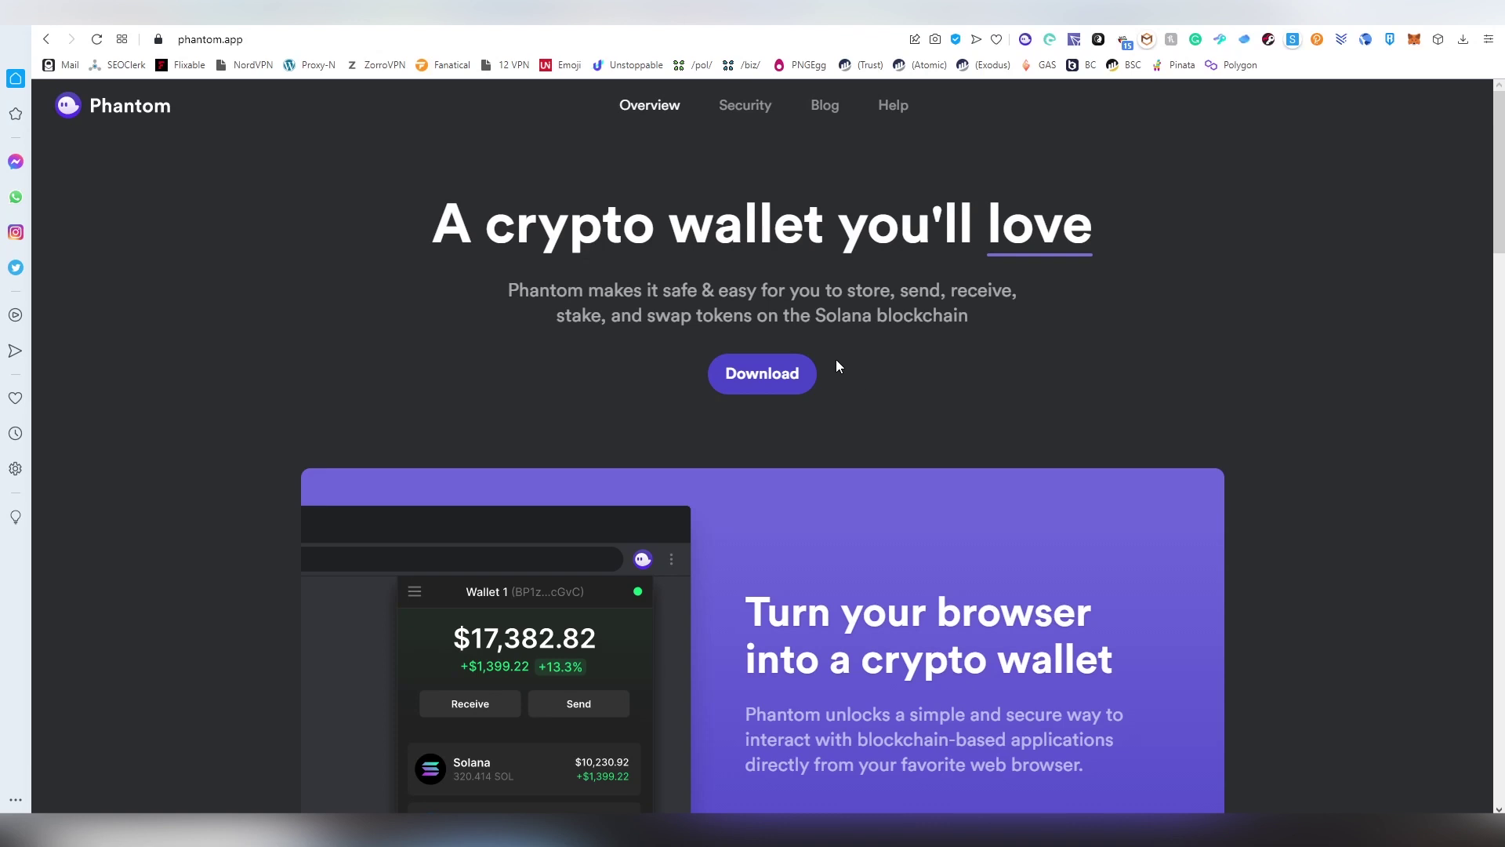
Examine the Phantom site's blog page, then the overview page's features, Ethereum beta sign-up, user testimonials and supported browsers
click(812, 110)
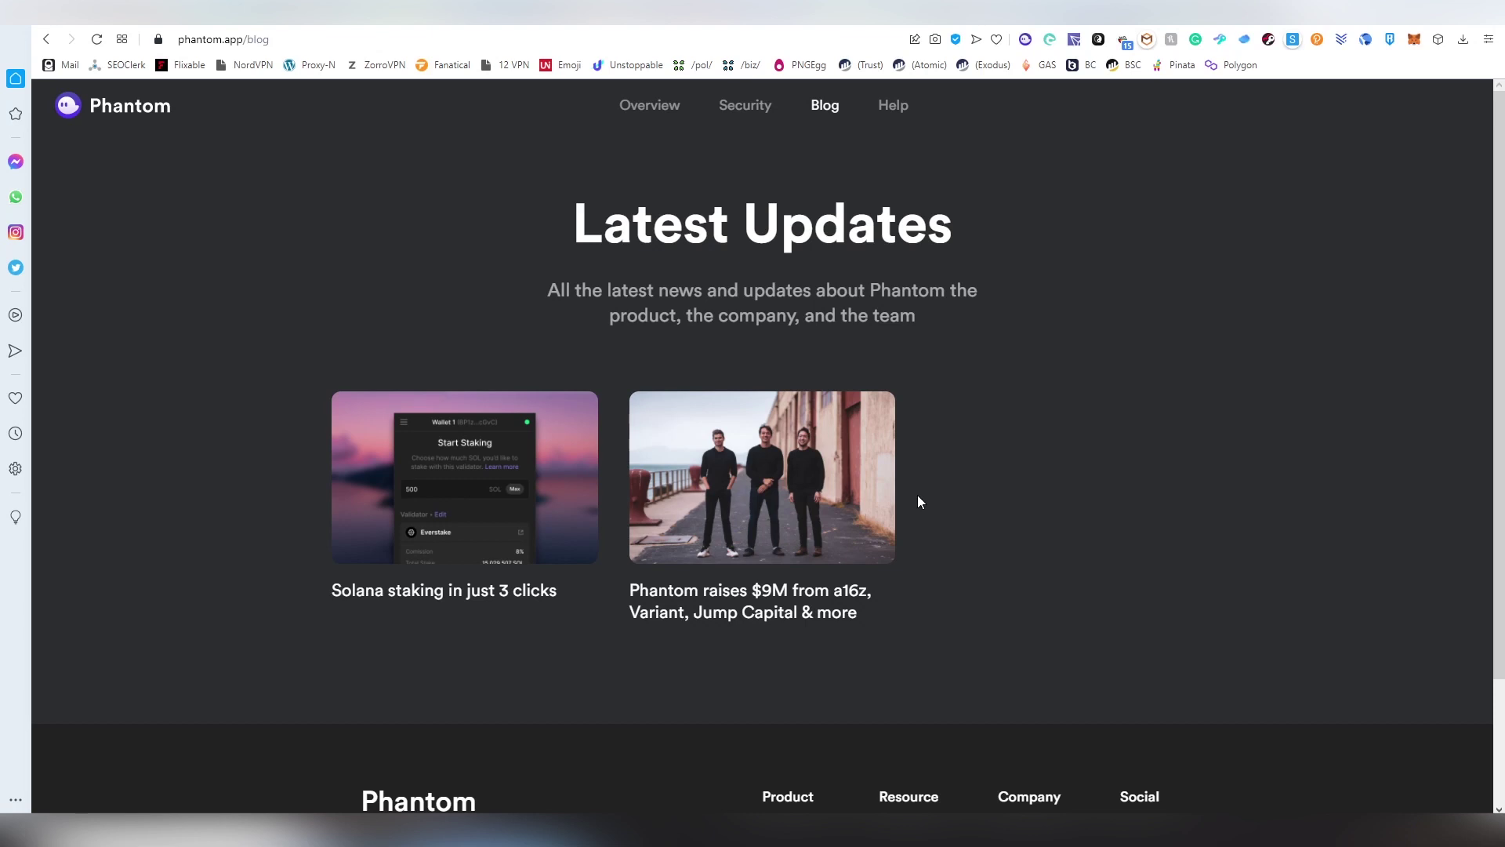
click(626, 117)
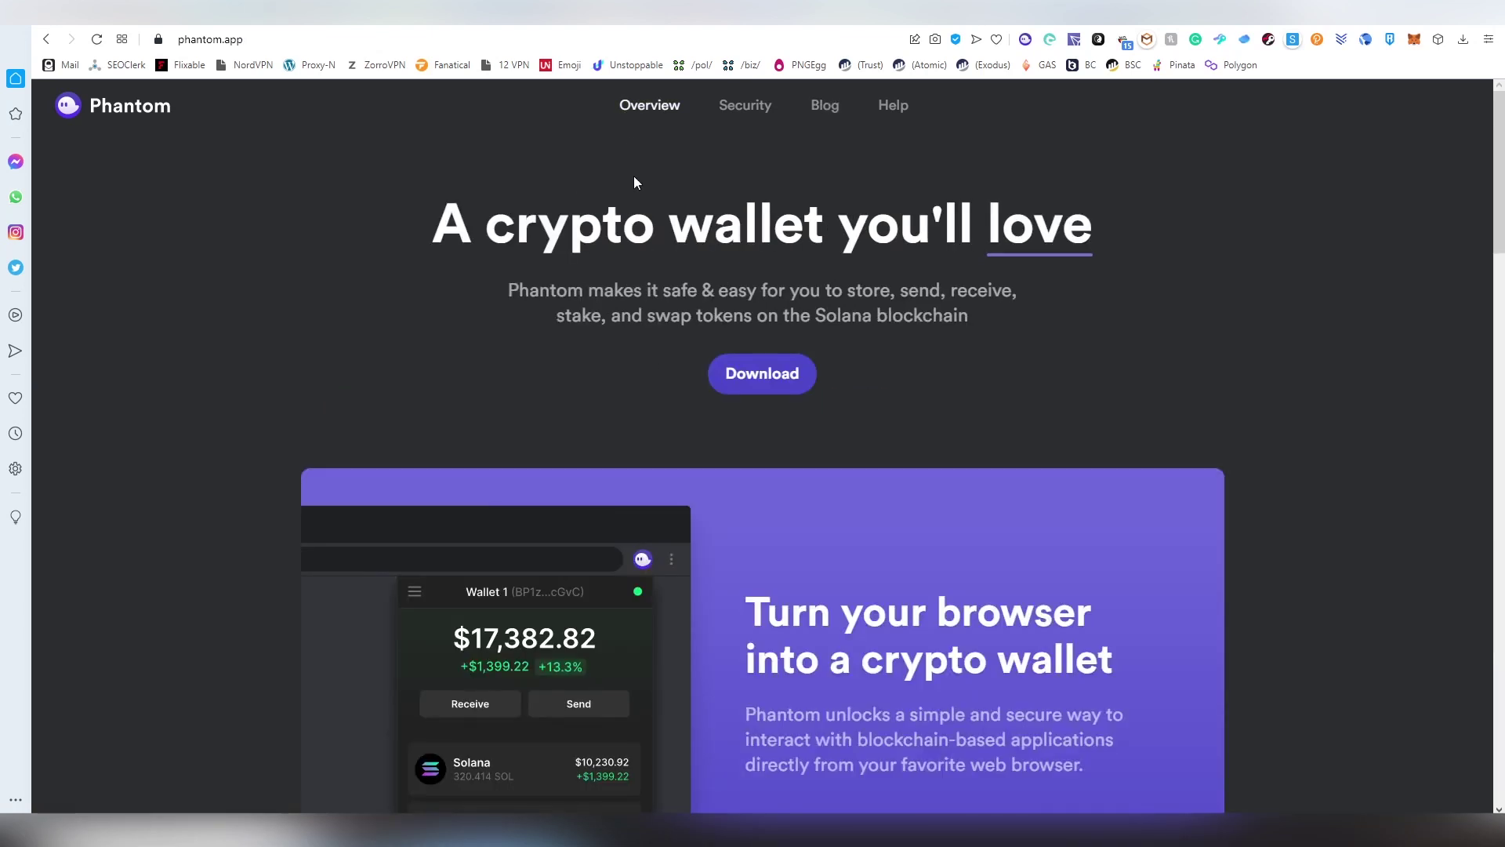
scroll(646, 282, down, 12)
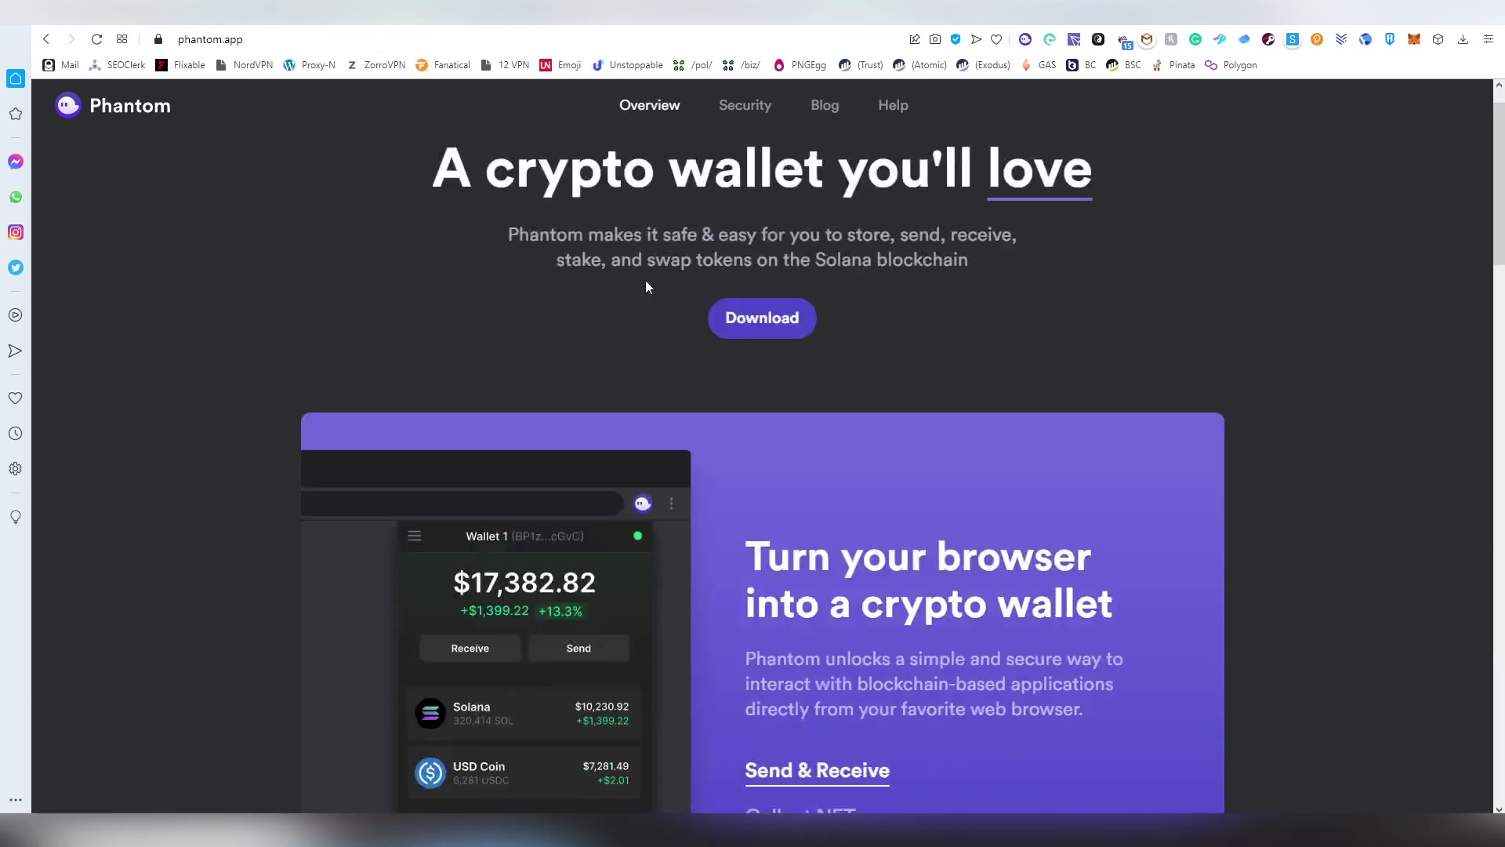
scroll(687, 330, up, 3)
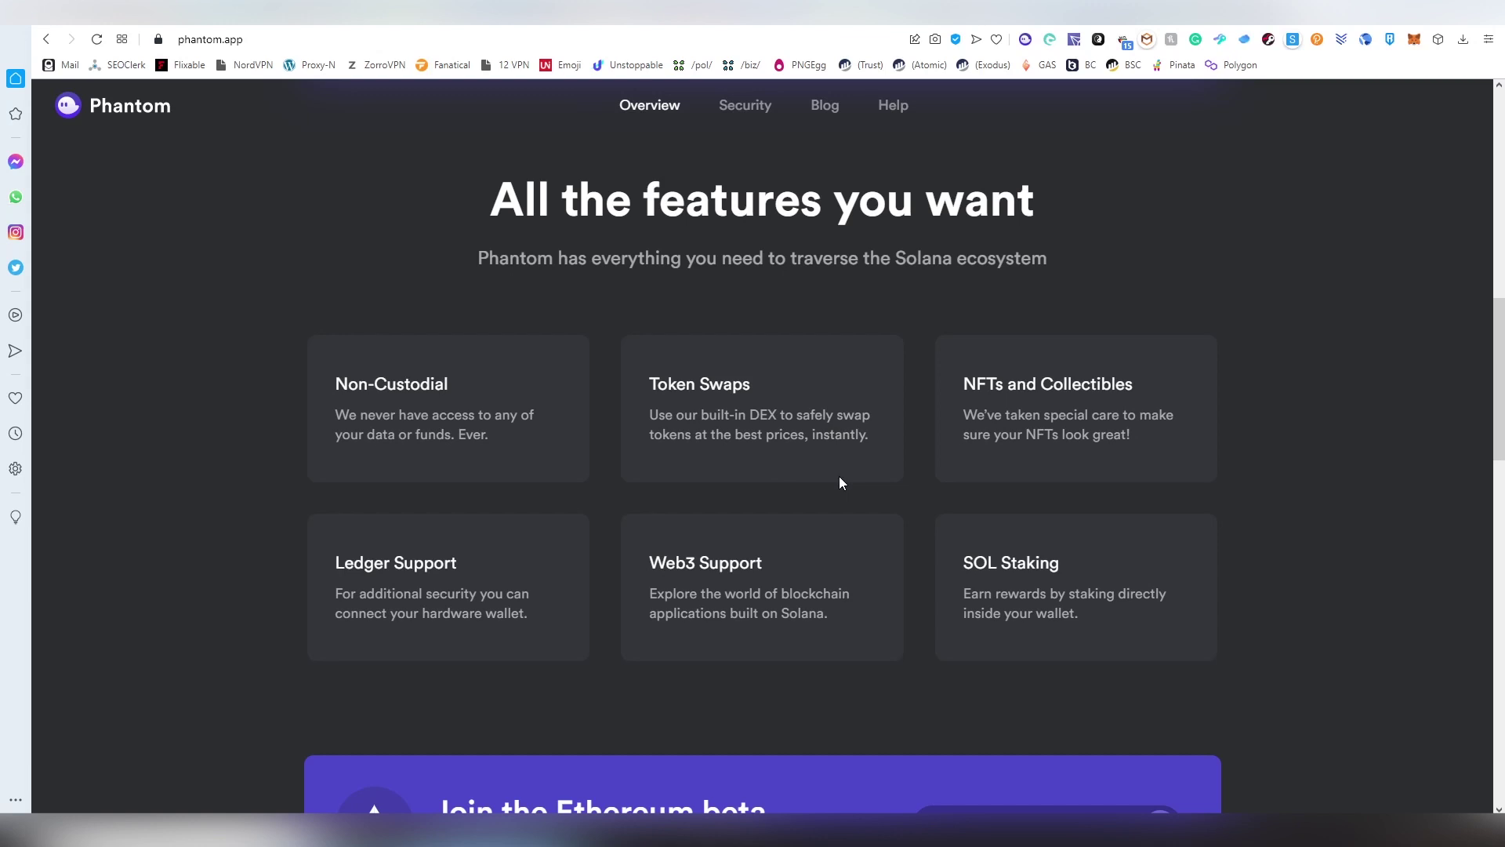
scroll(853, 478, down, 3)
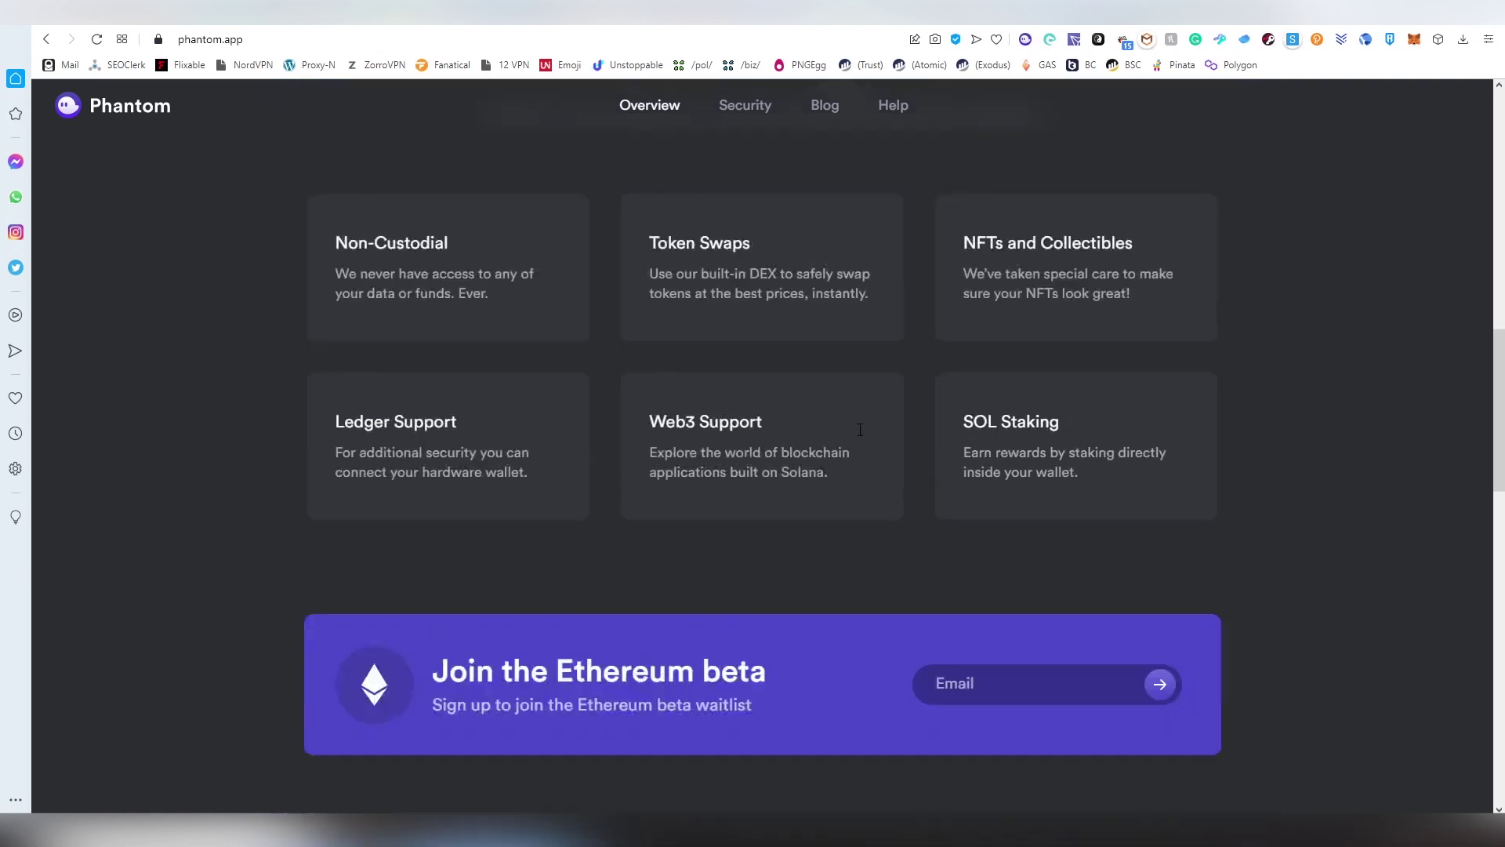
scroll(875, 416, down, 3)
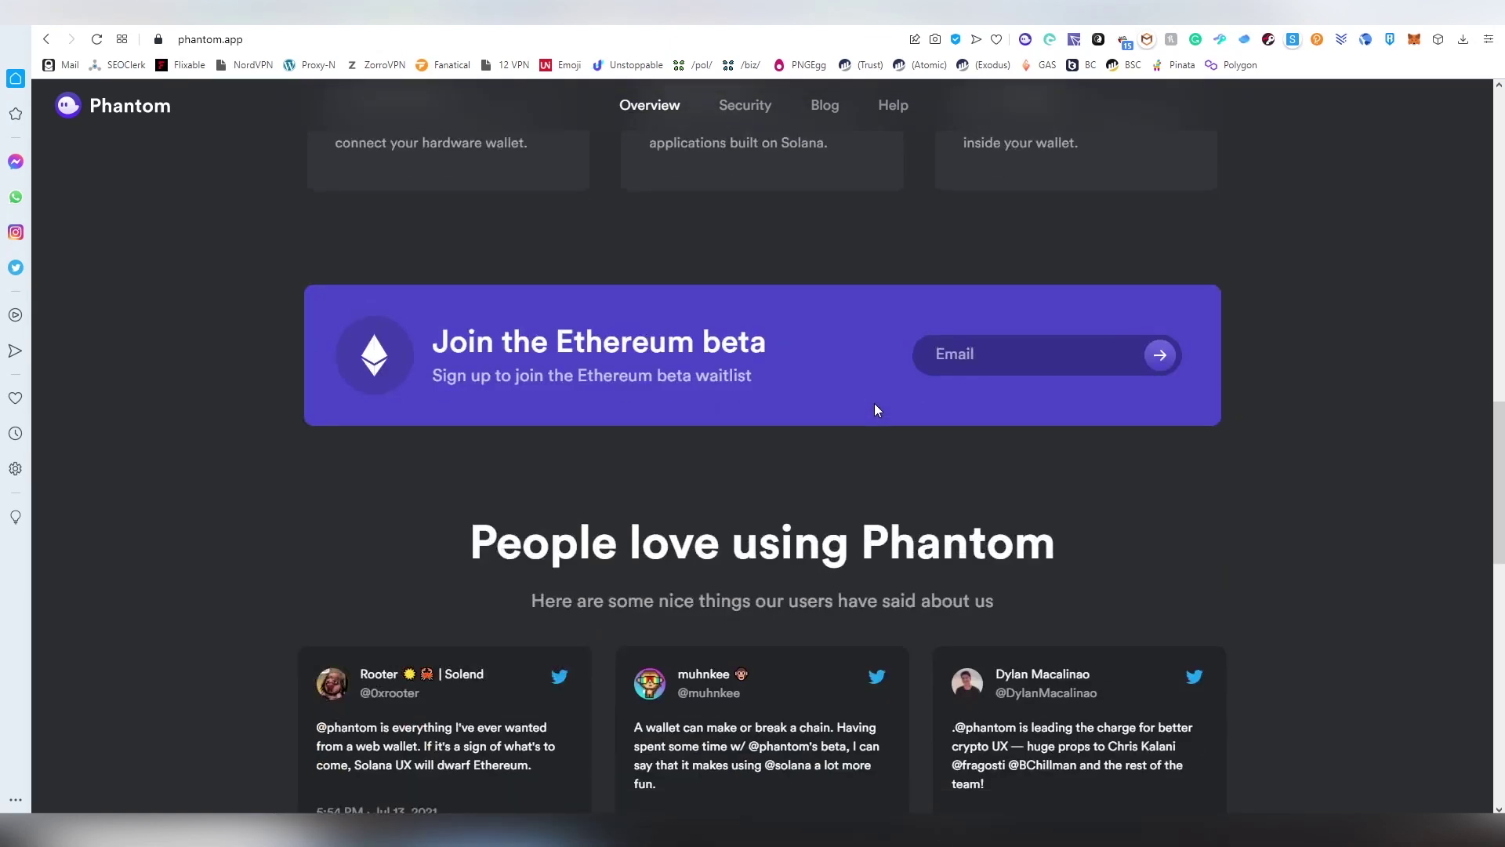
scroll(876, 433, down, 12)
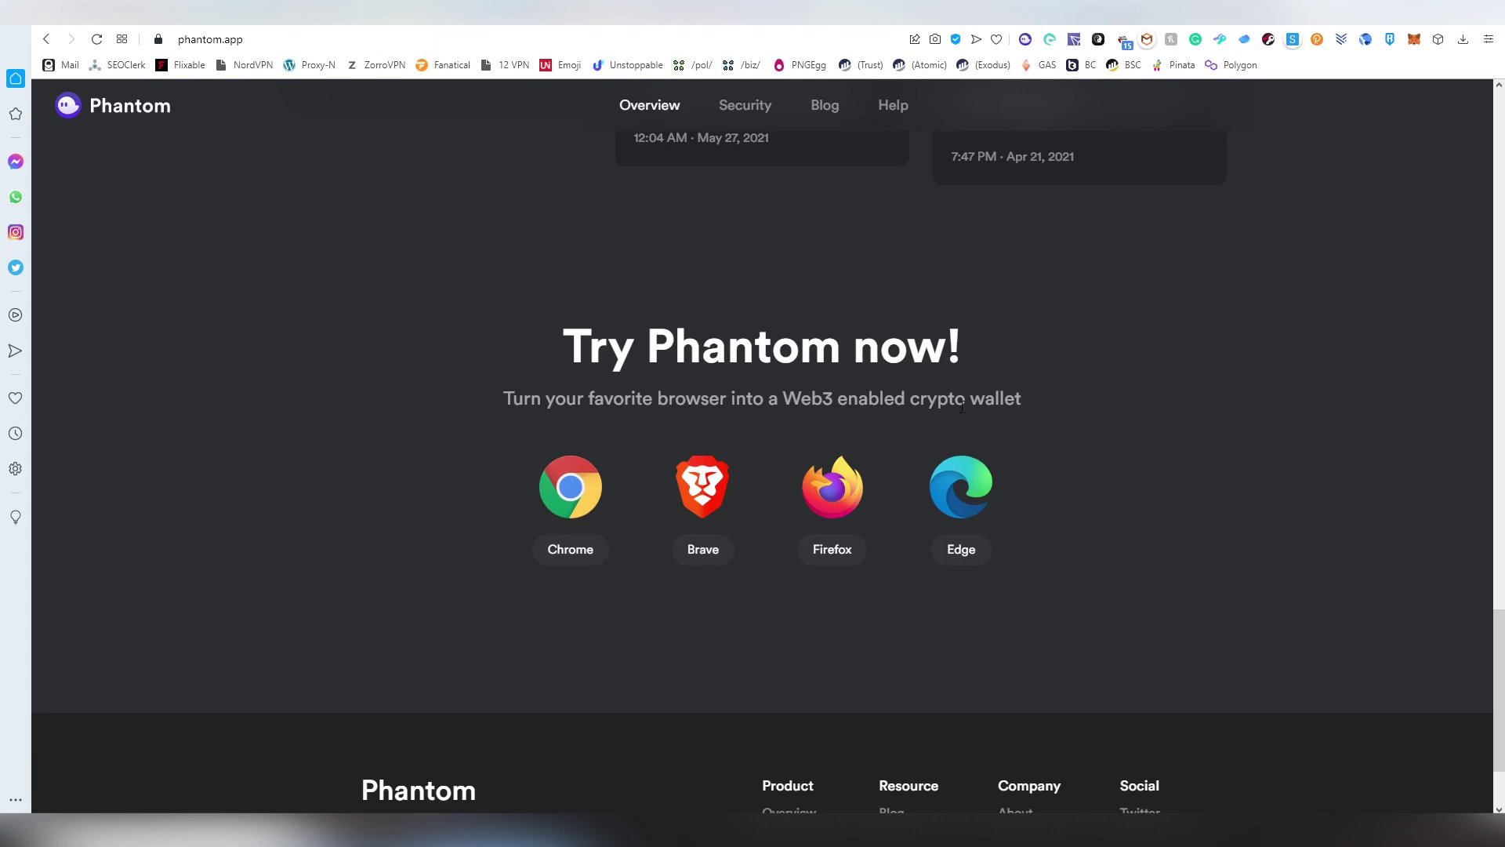
scroll(962, 407, up, 5)
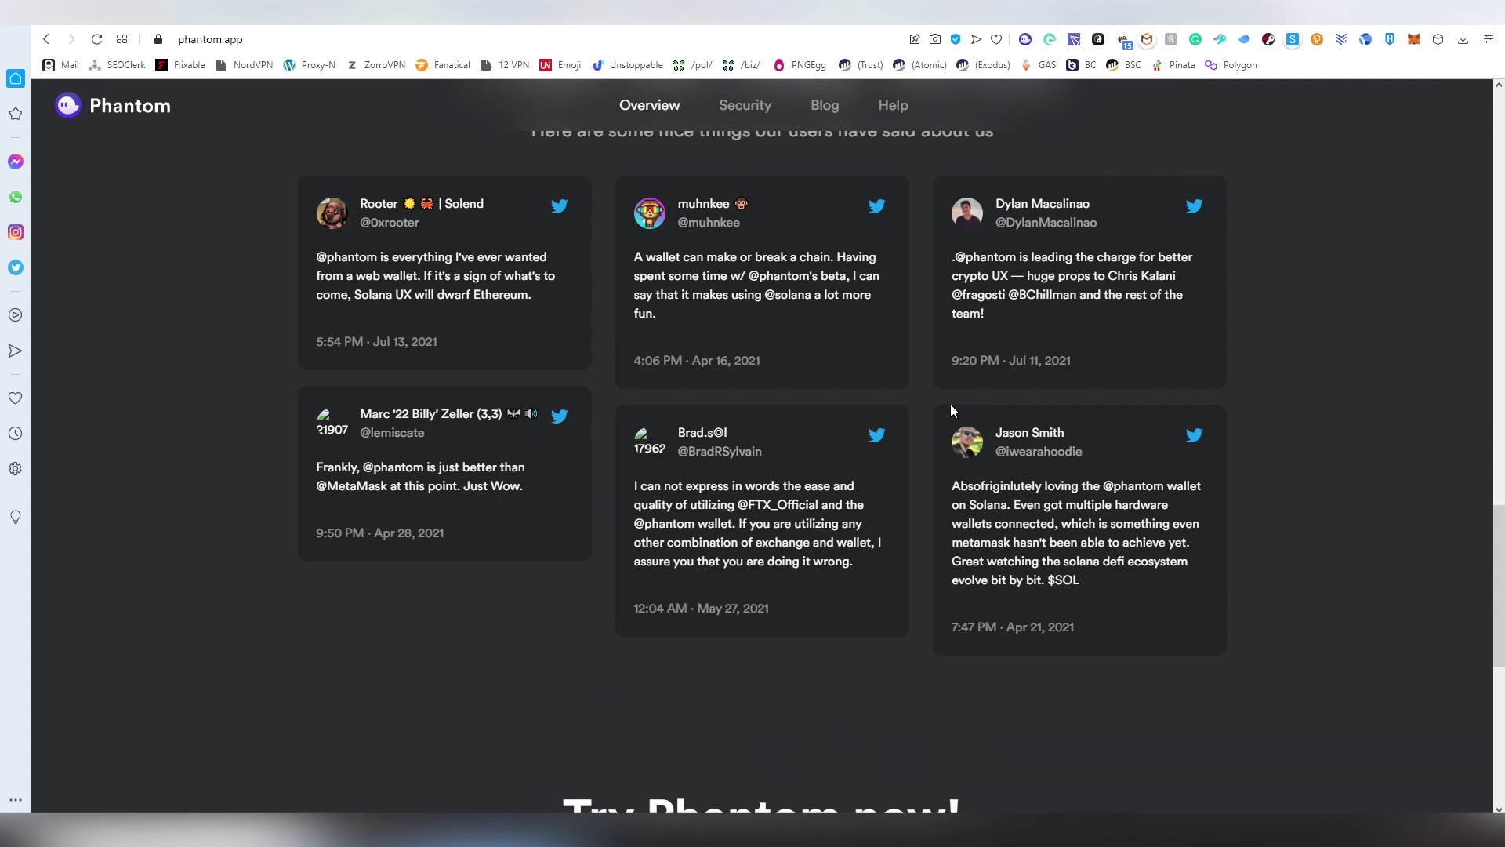
scroll(873, 411, up, 8)
scroll(875, 416, up, 5)
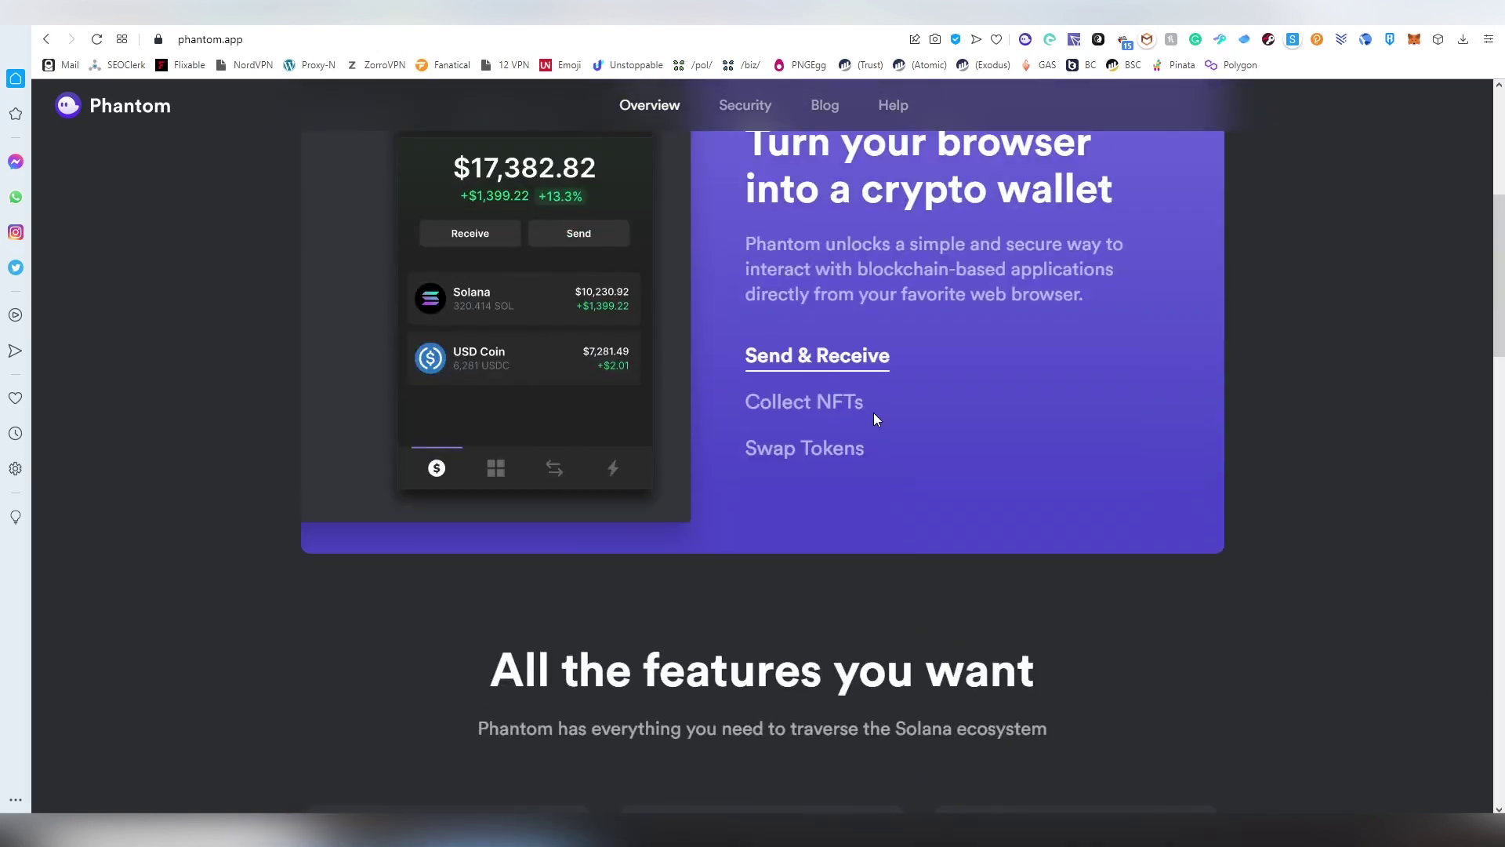
scroll(839, 367, up, 5)
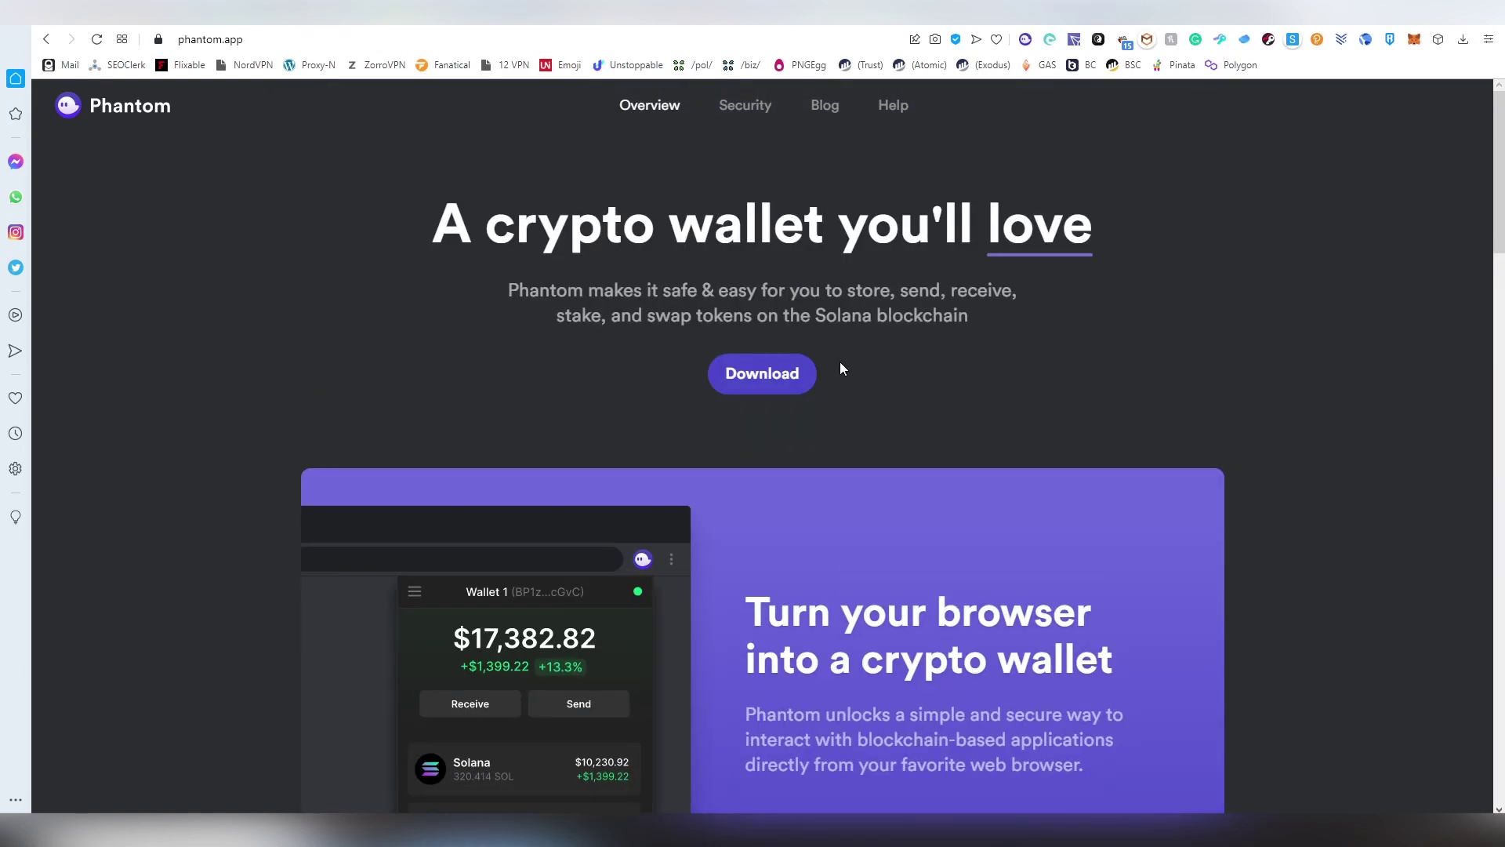
Read the site's Security page, including the Kudelski Security audit and privacy sections, and return to the overview page
click(746, 106)
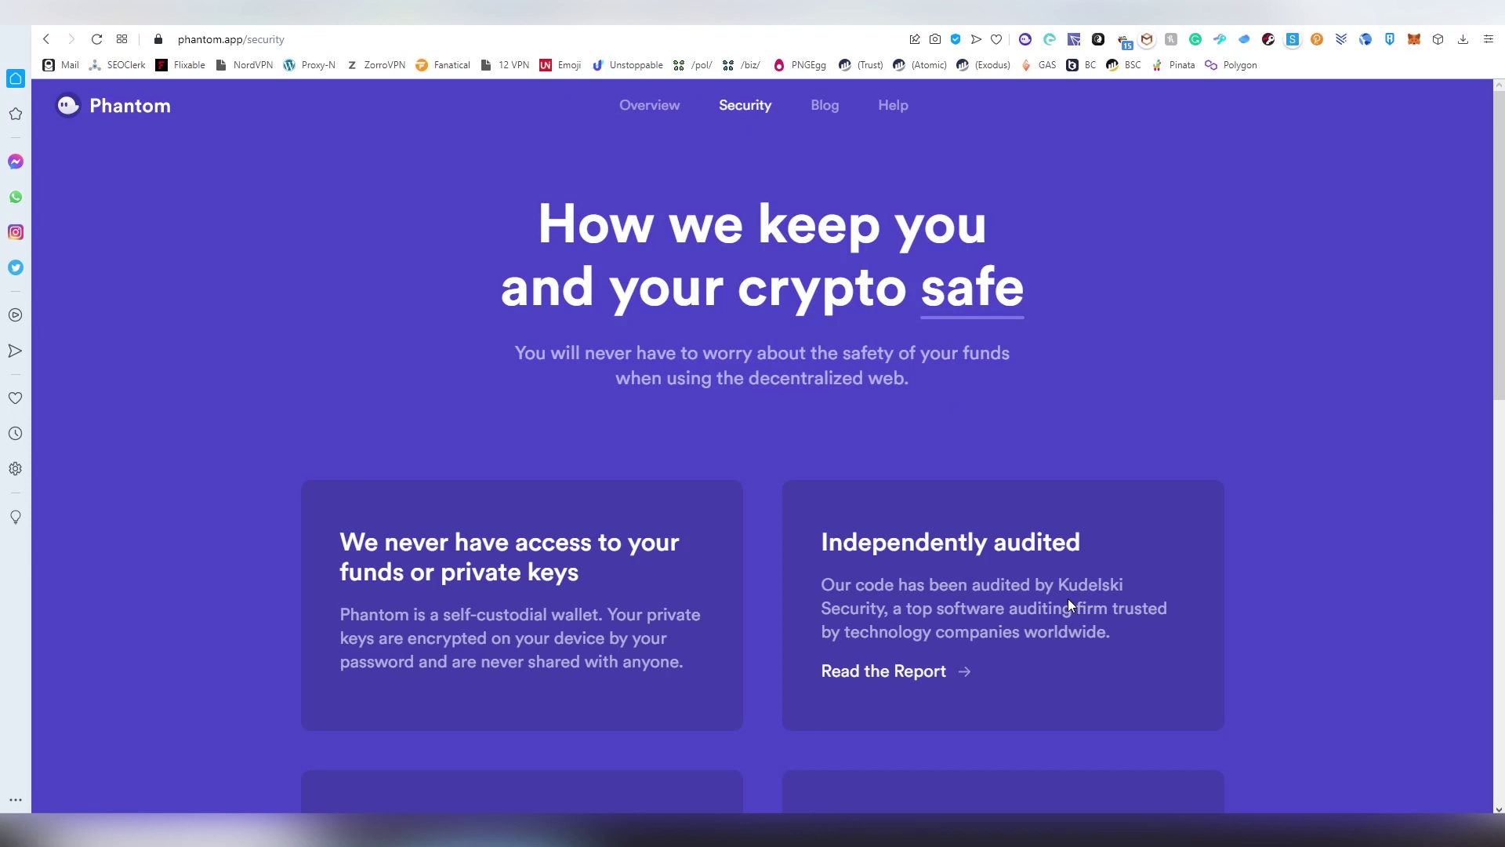
drag(1058, 586, 885, 611)
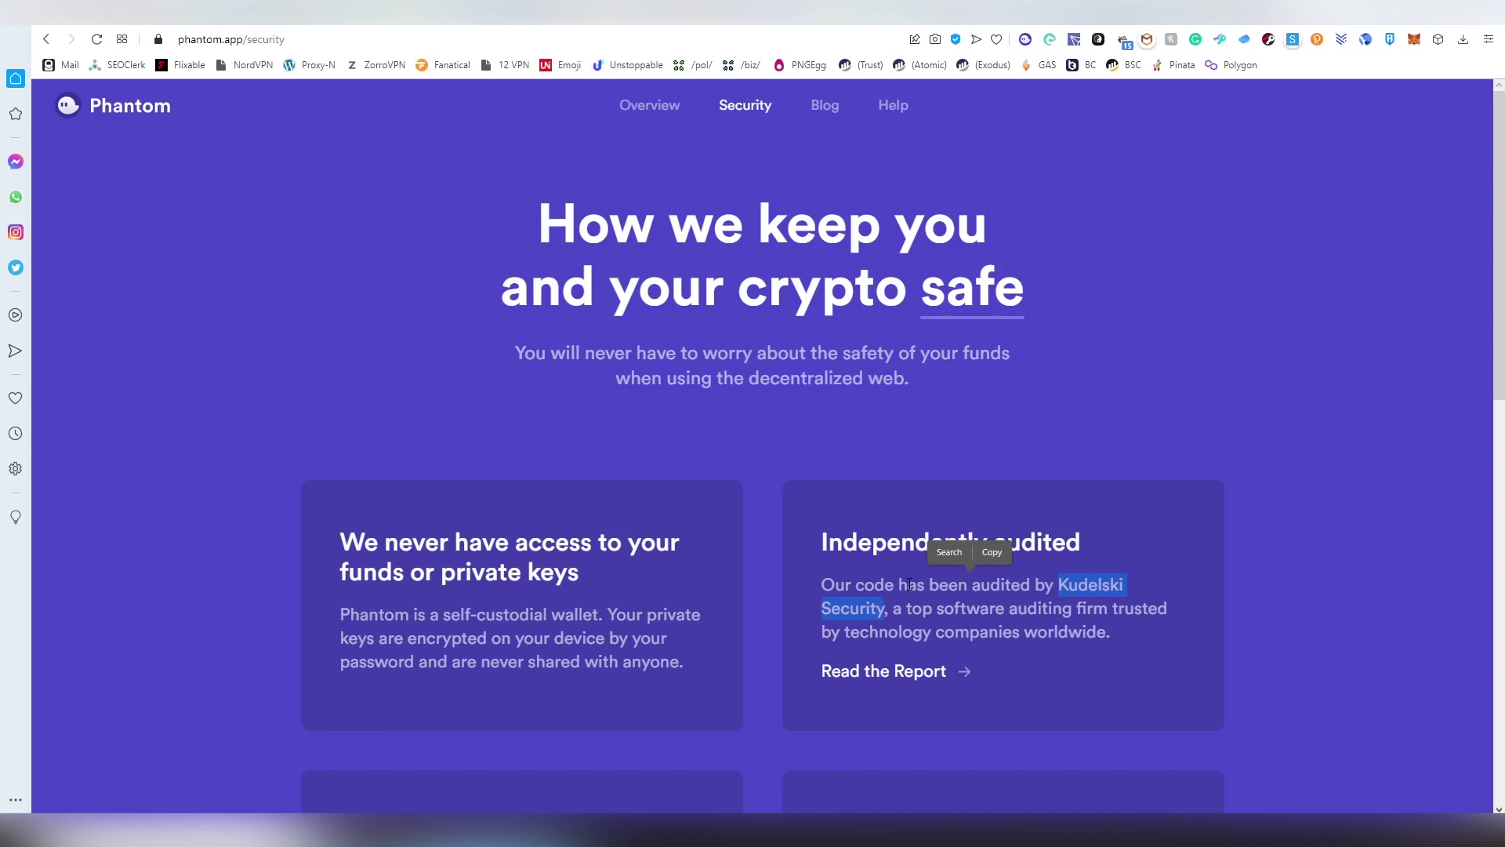
click(905, 580)
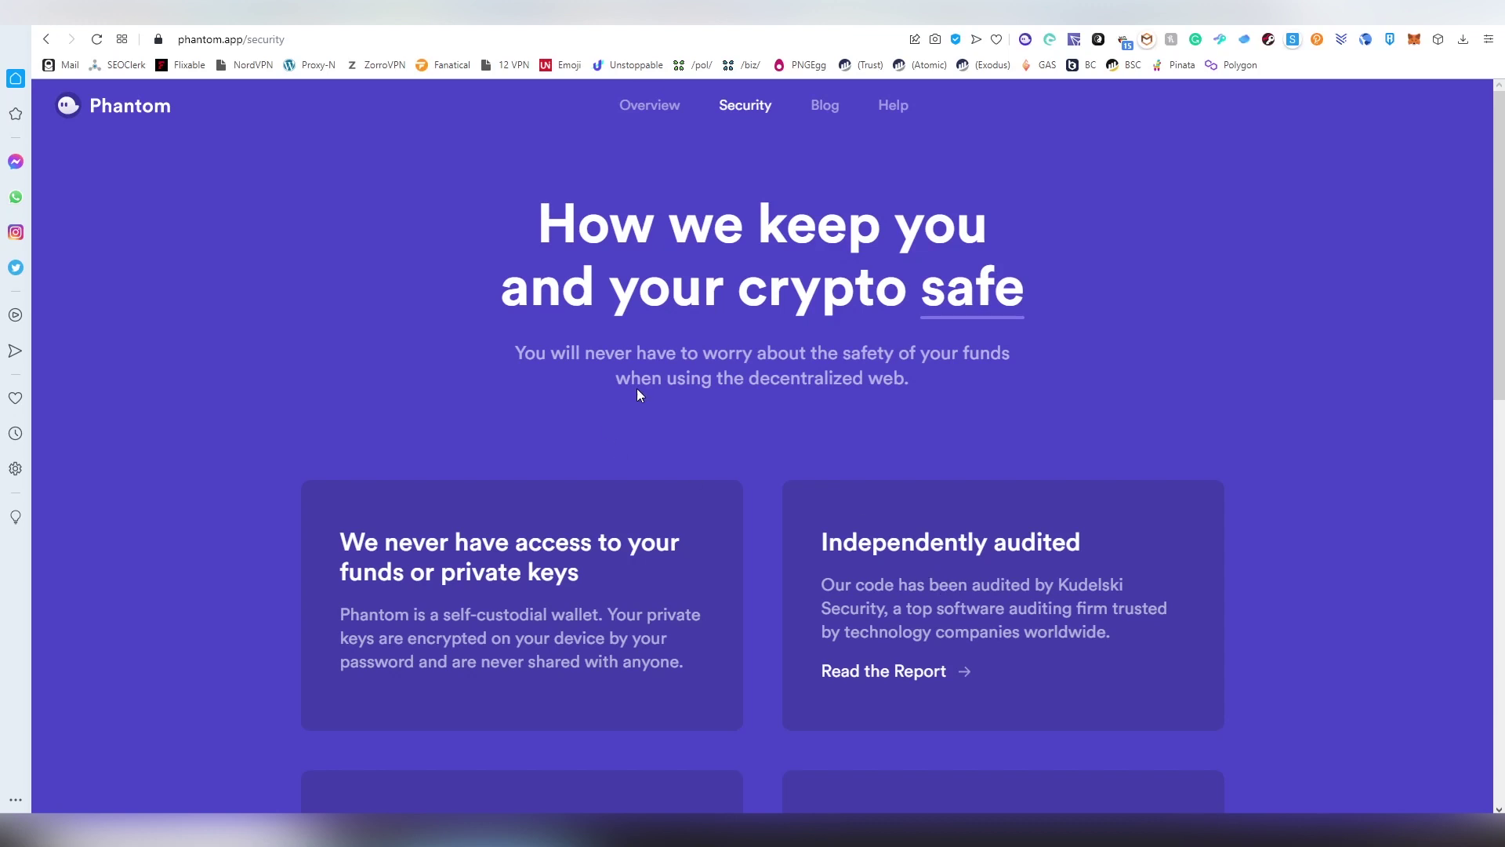
scroll(773, 400, down, 6)
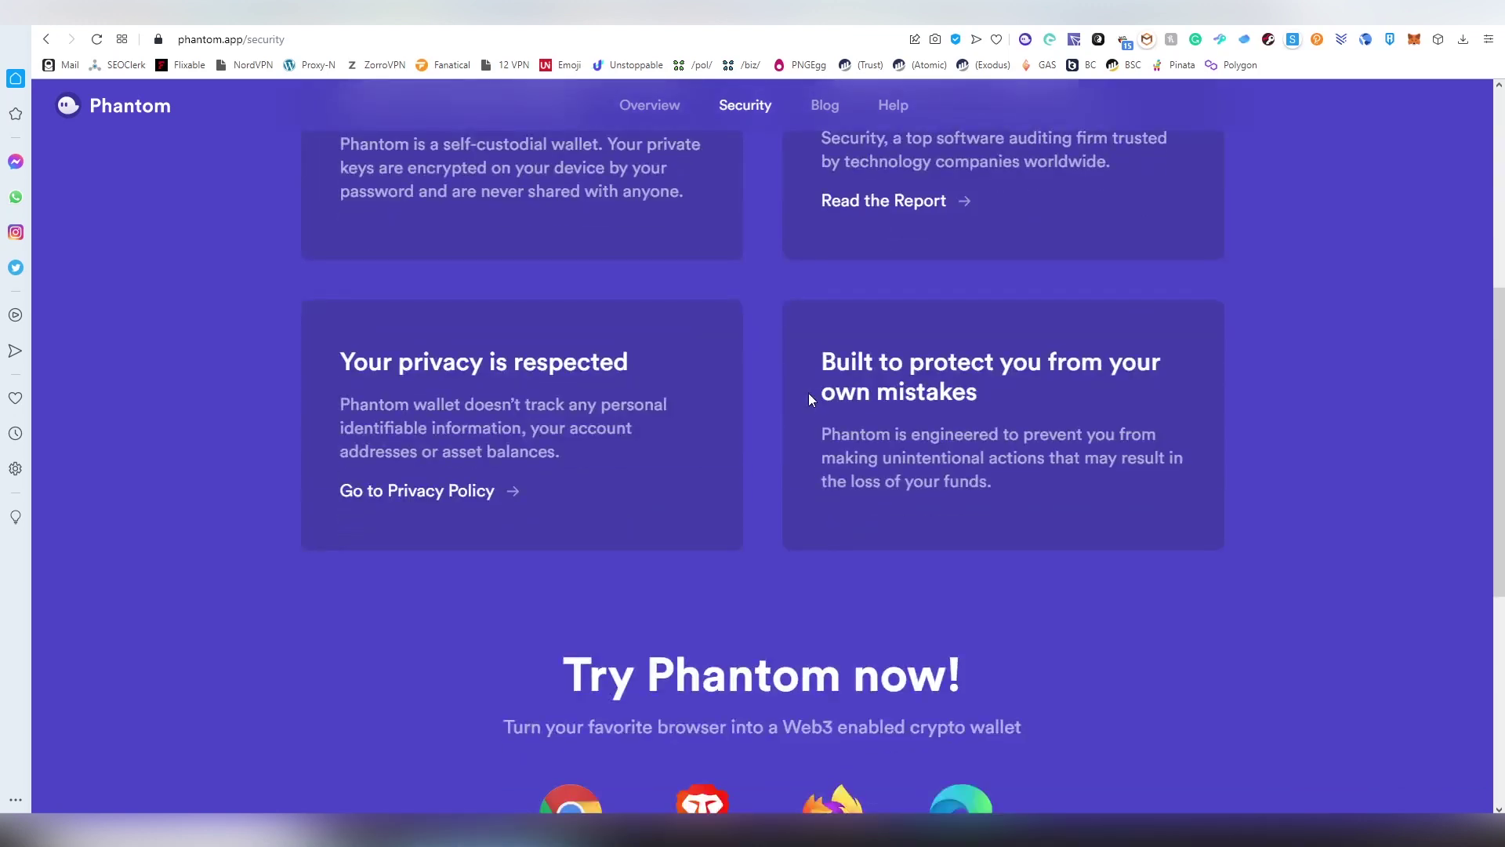
scroll(807, 400, down, 3)
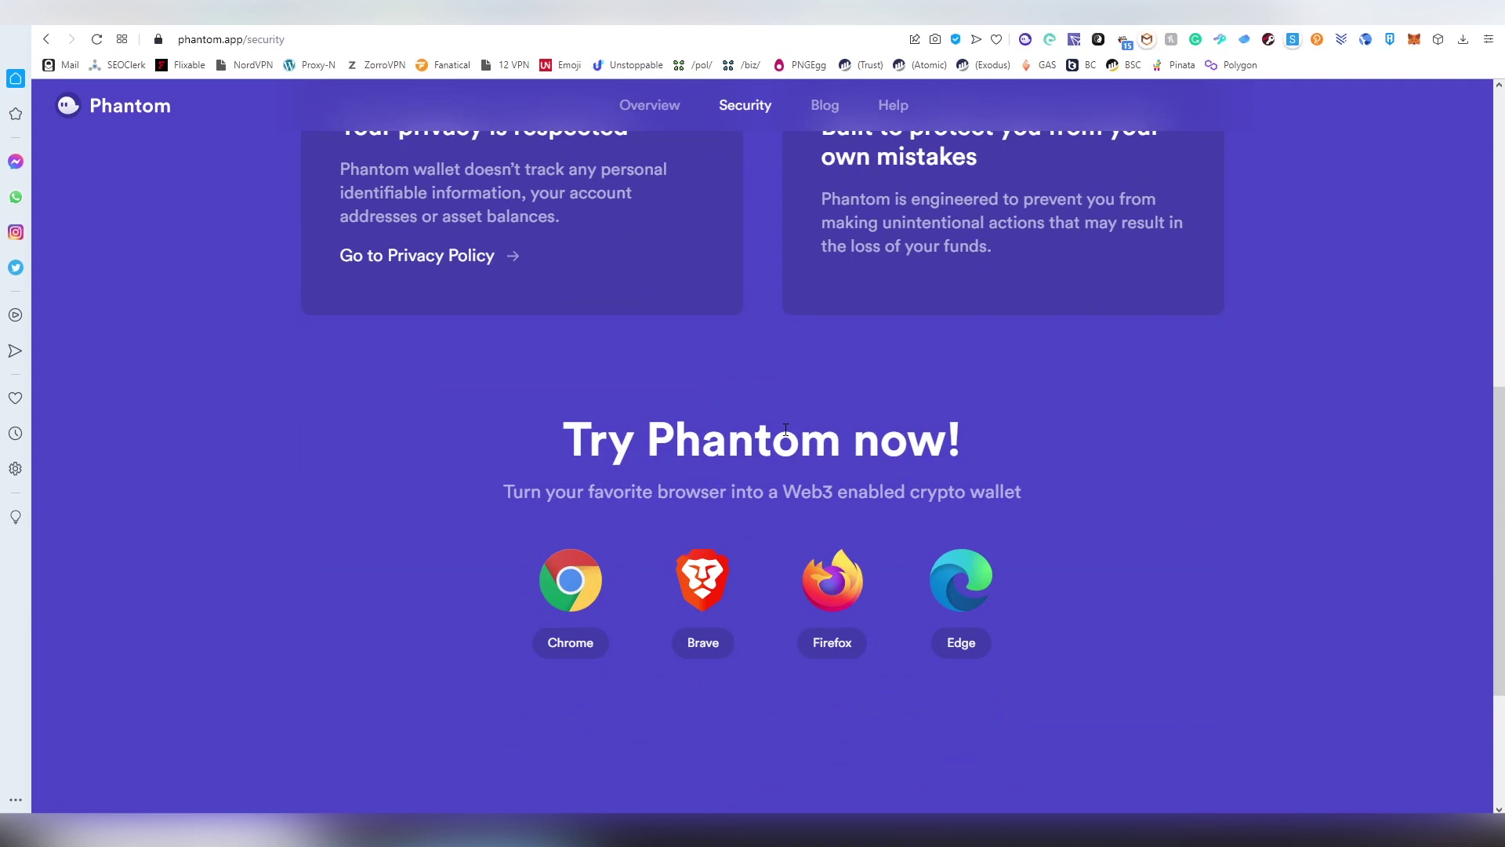
scroll(793, 419, up, 9)
click(655, 110)
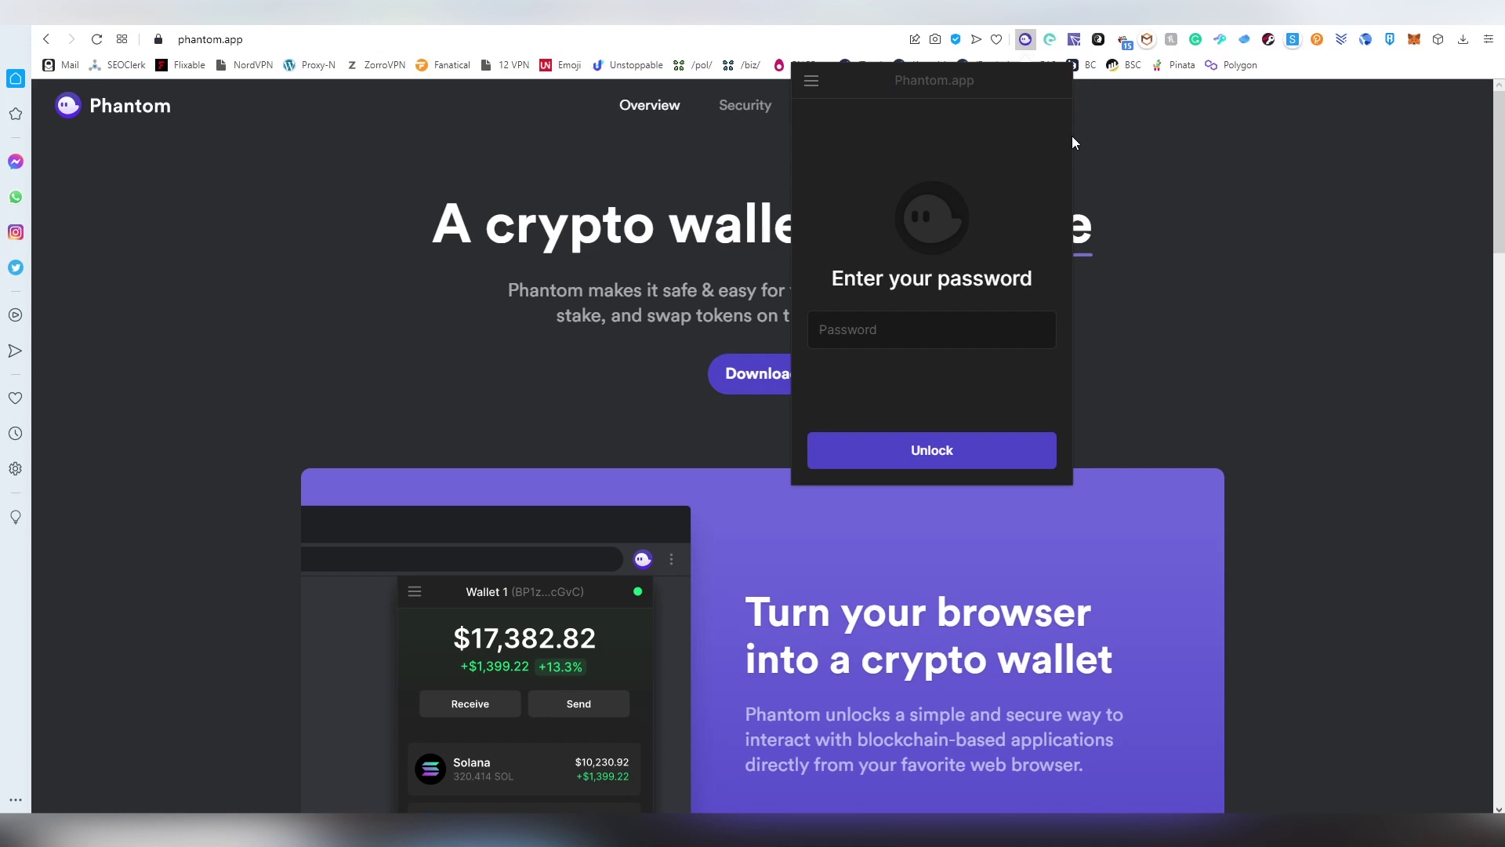
Unlock the Phantom wallet extension with the wallet password and look through its list of held tokens
text(*********)
key(Return)
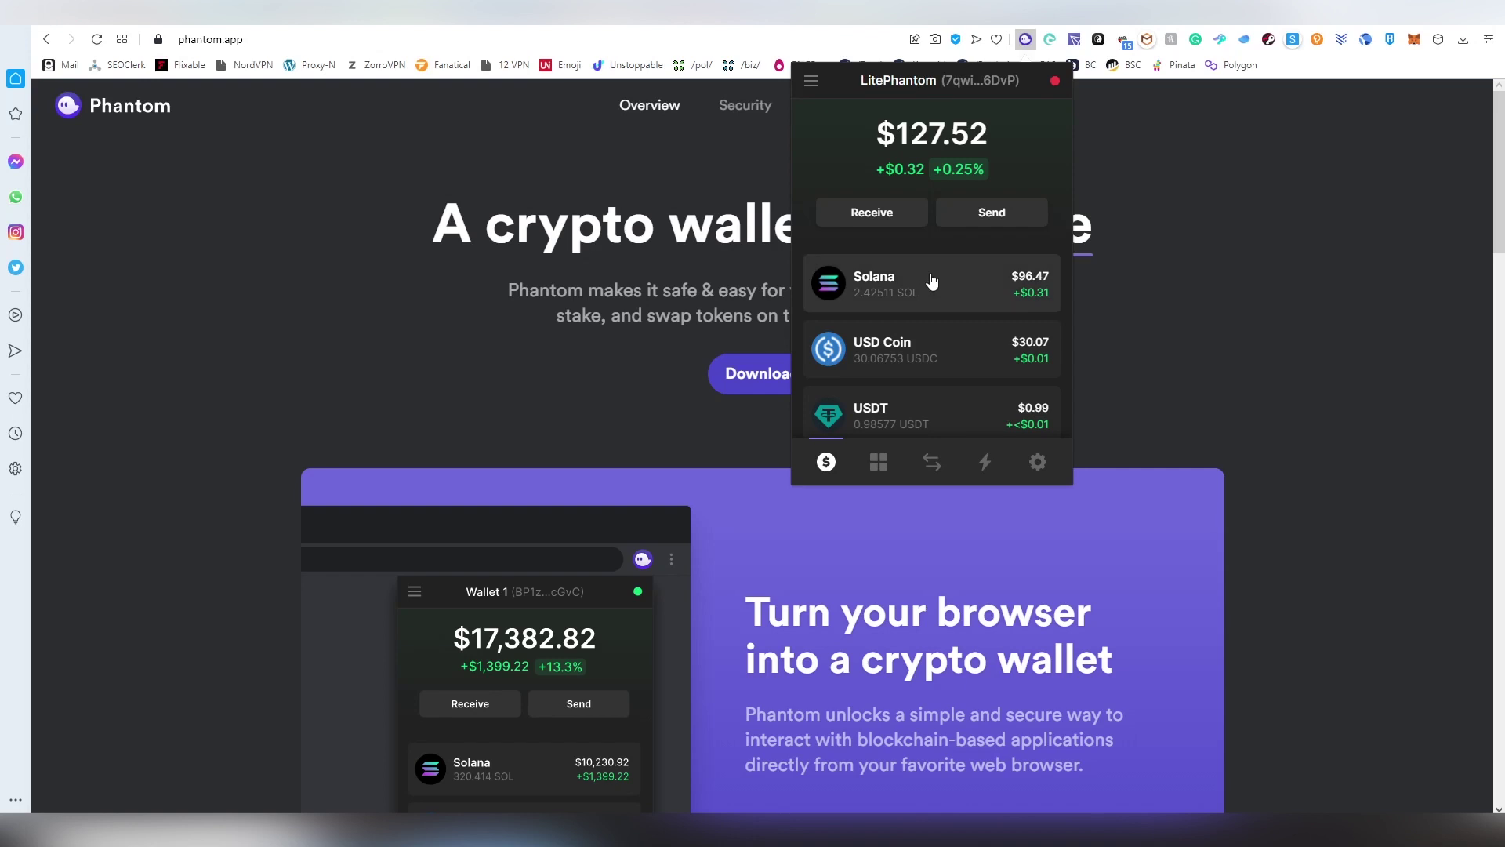
scroll(941, 262, down, 3)
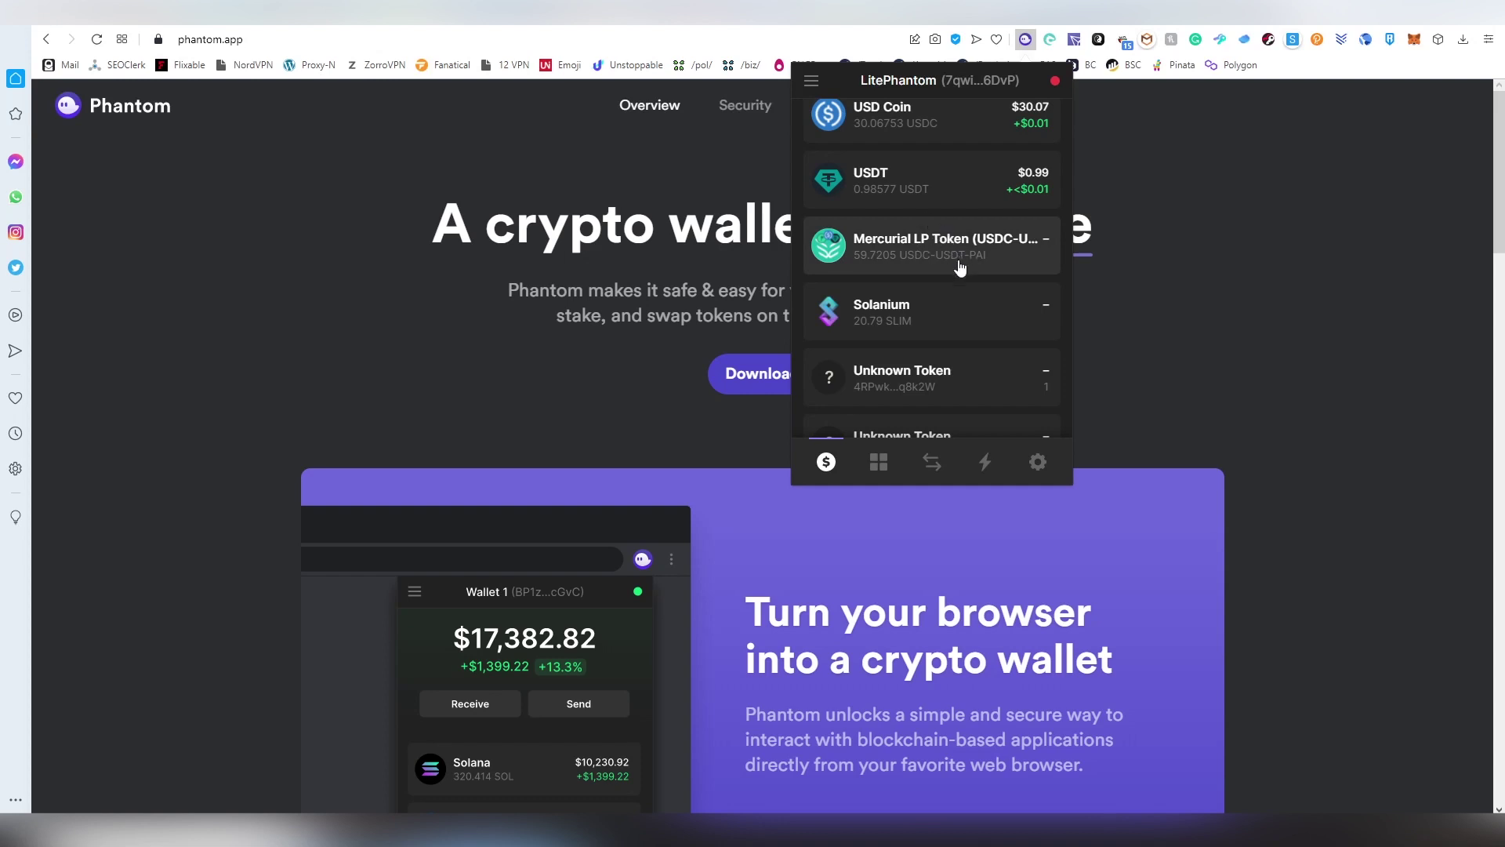
scroll(940, 250, down, 2)
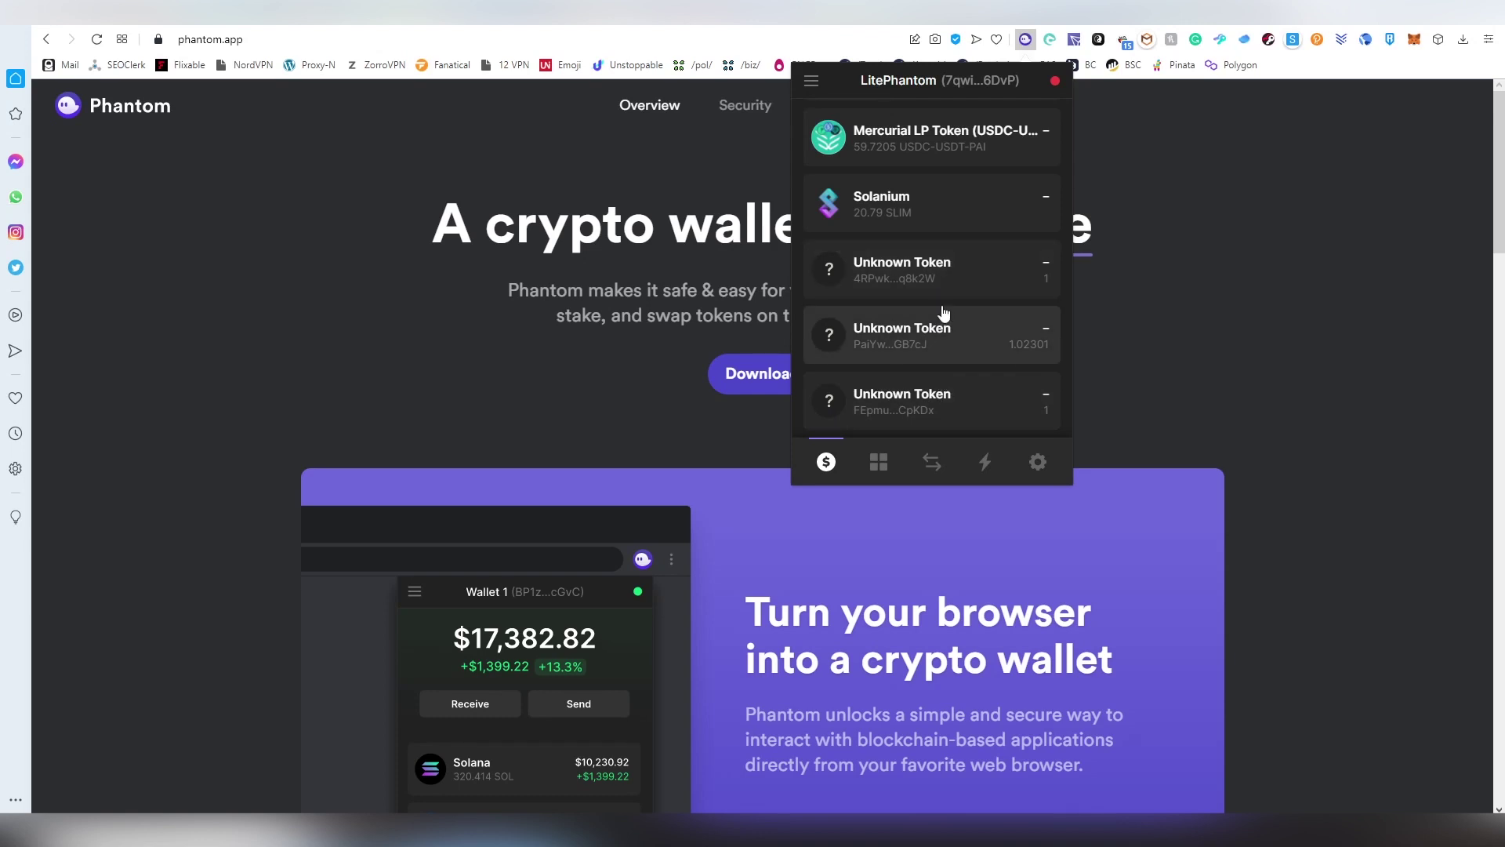
View the Discovery of Iris collectible's description and its send form, leaving the form without sending
click(881, 462)
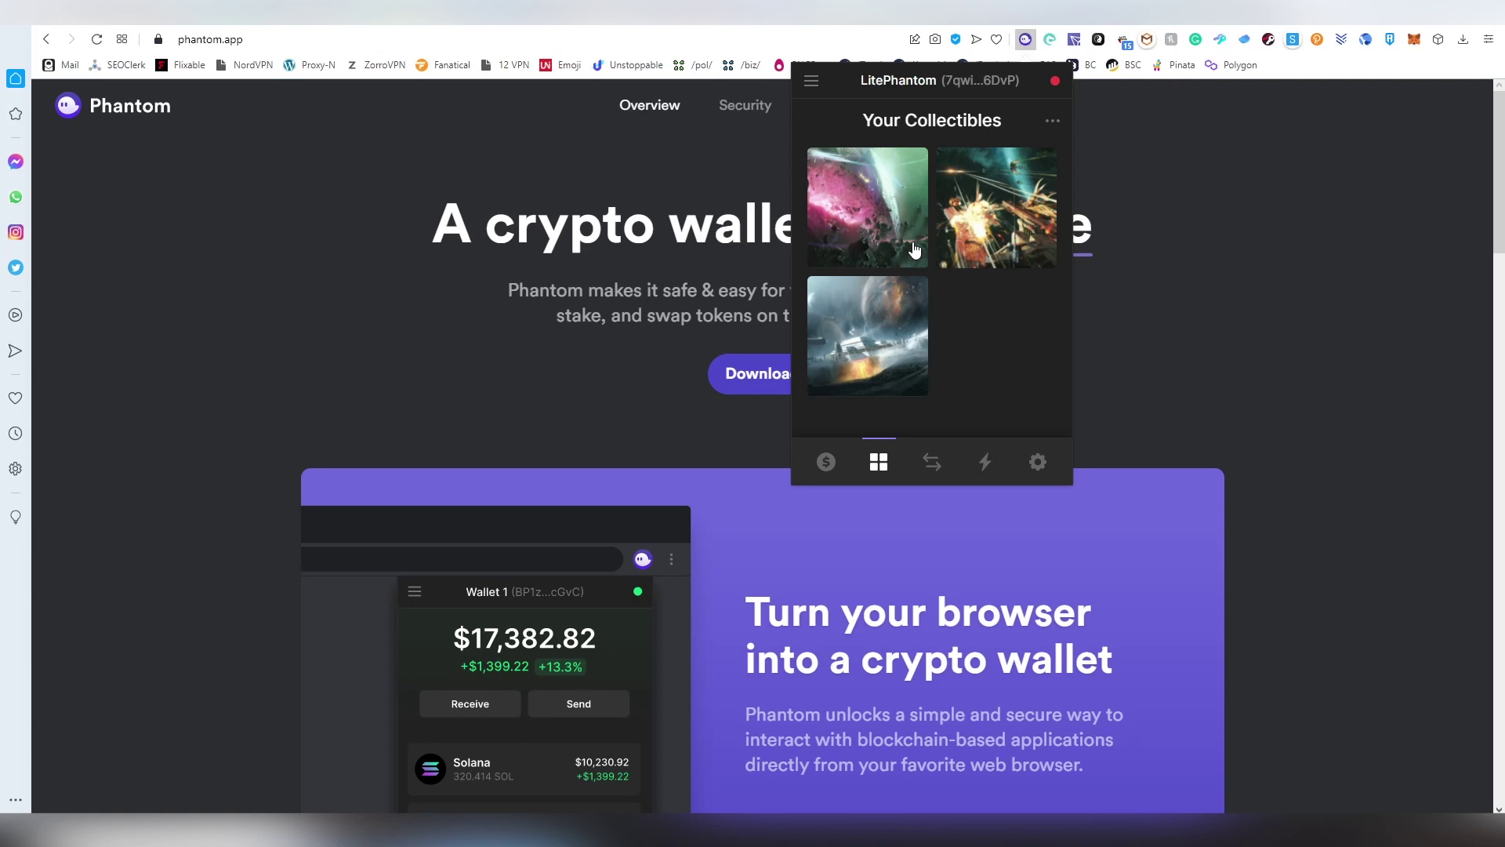
click(914, 249)
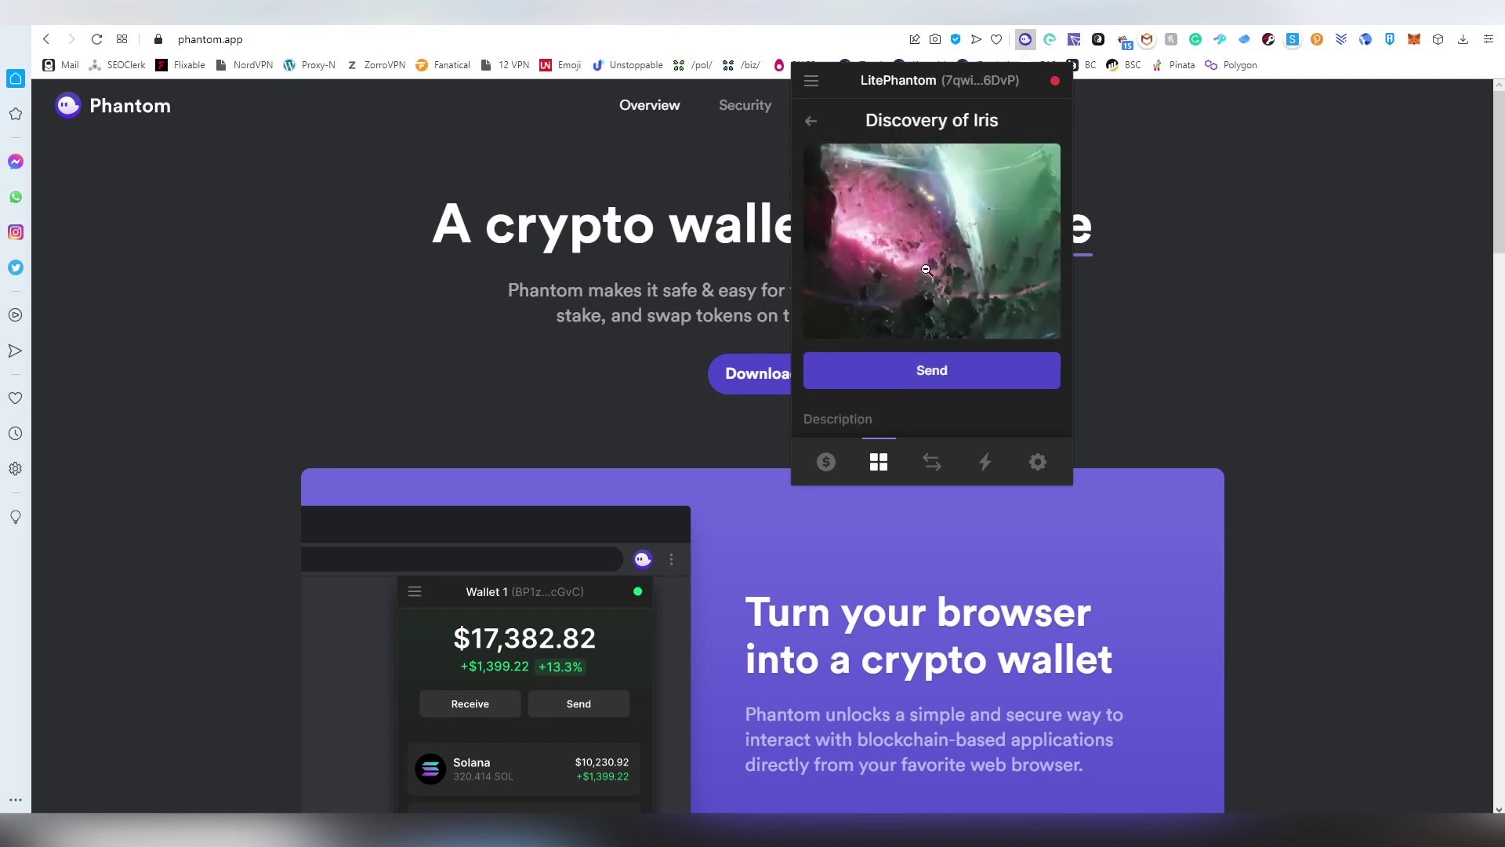
scroll(934, 301, down, 2)
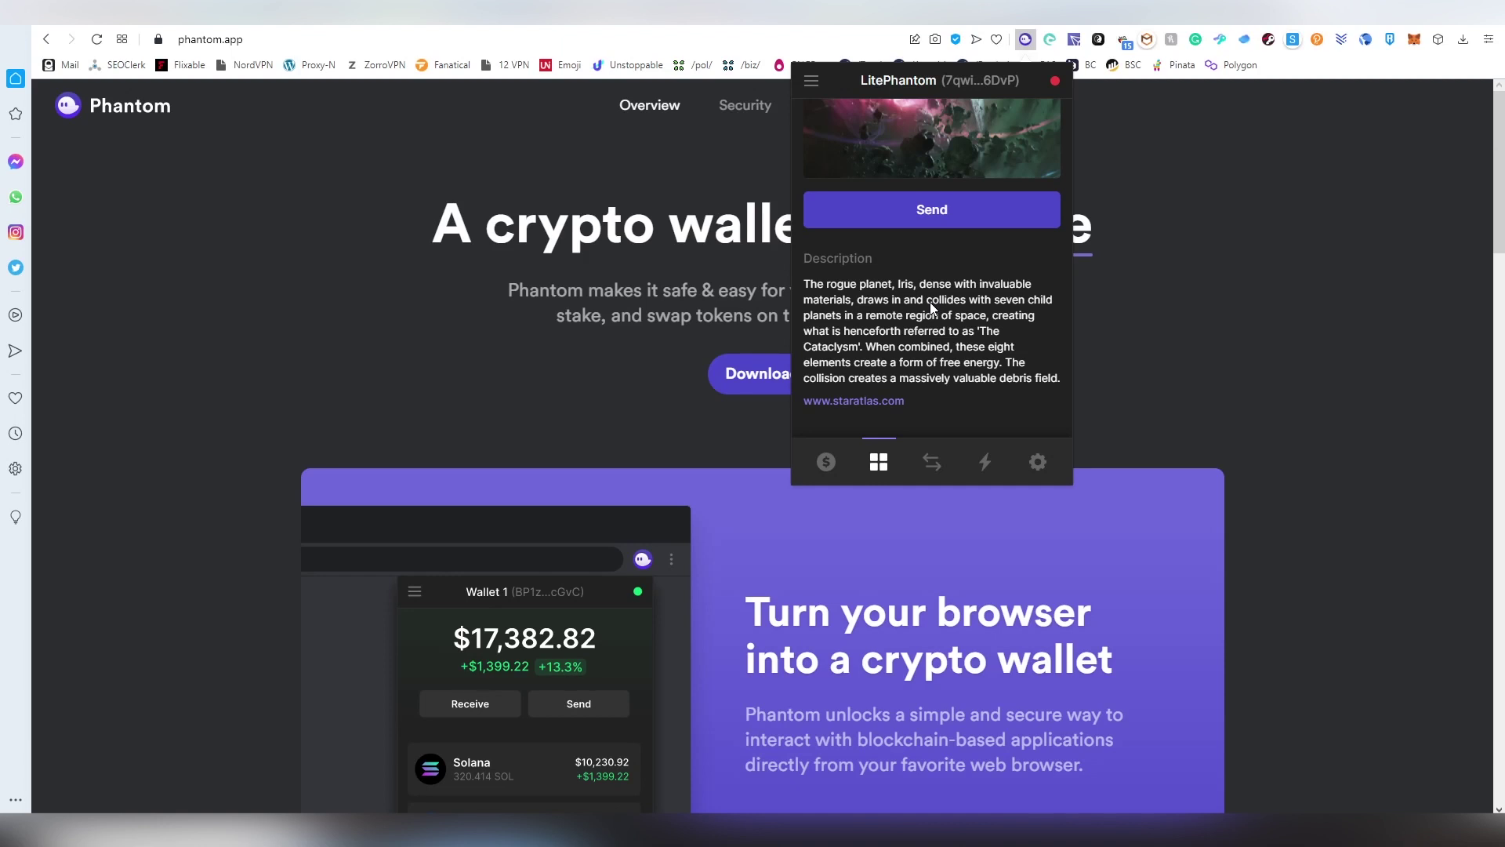
click(936, 221)
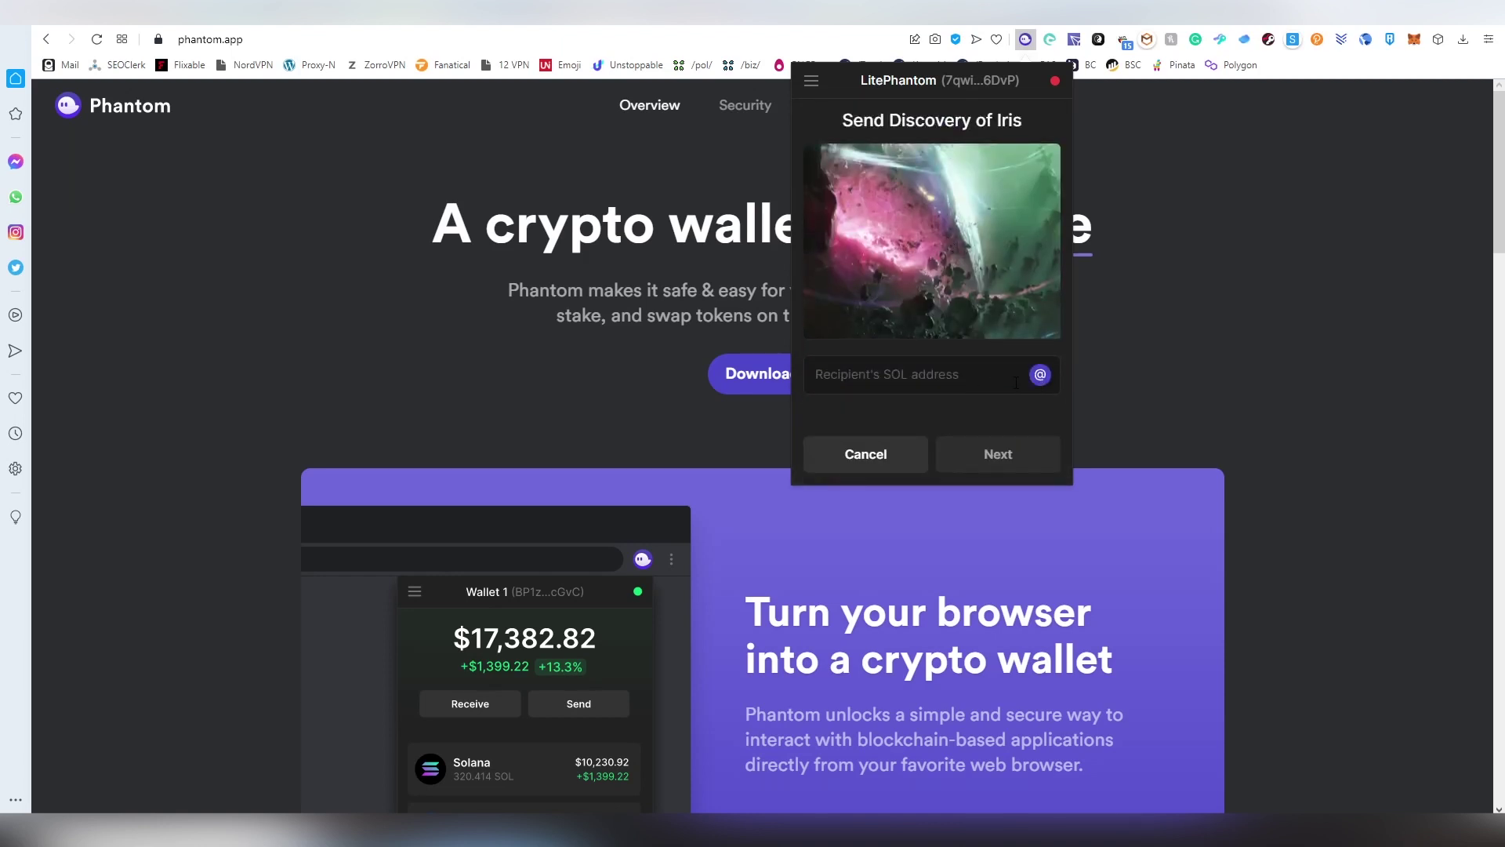
click(907, 448)
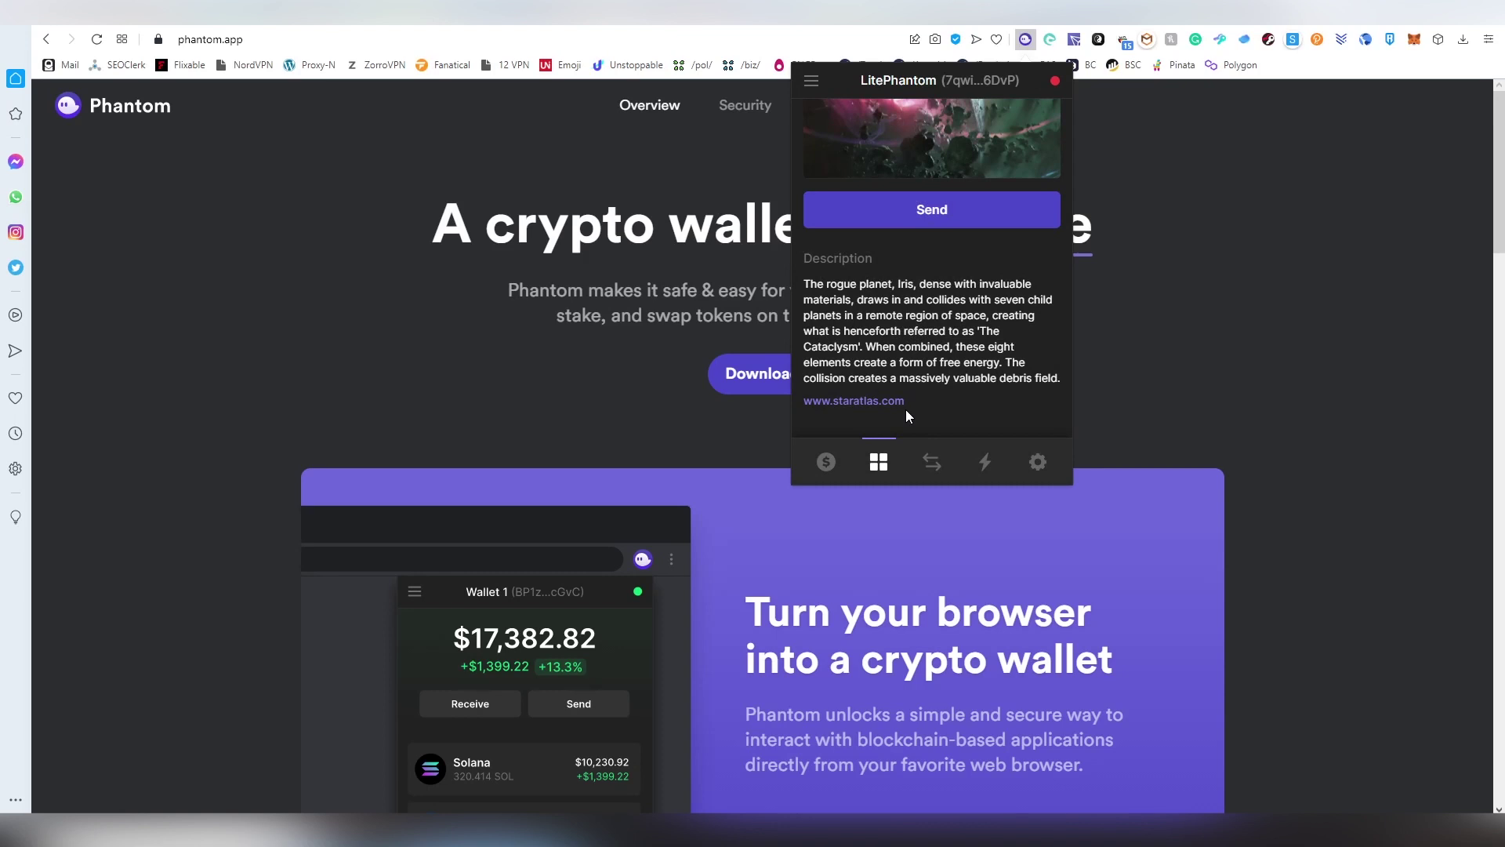
Set up a token swap that pays with the maximum available USDT, 0.985773
click(931, 461)
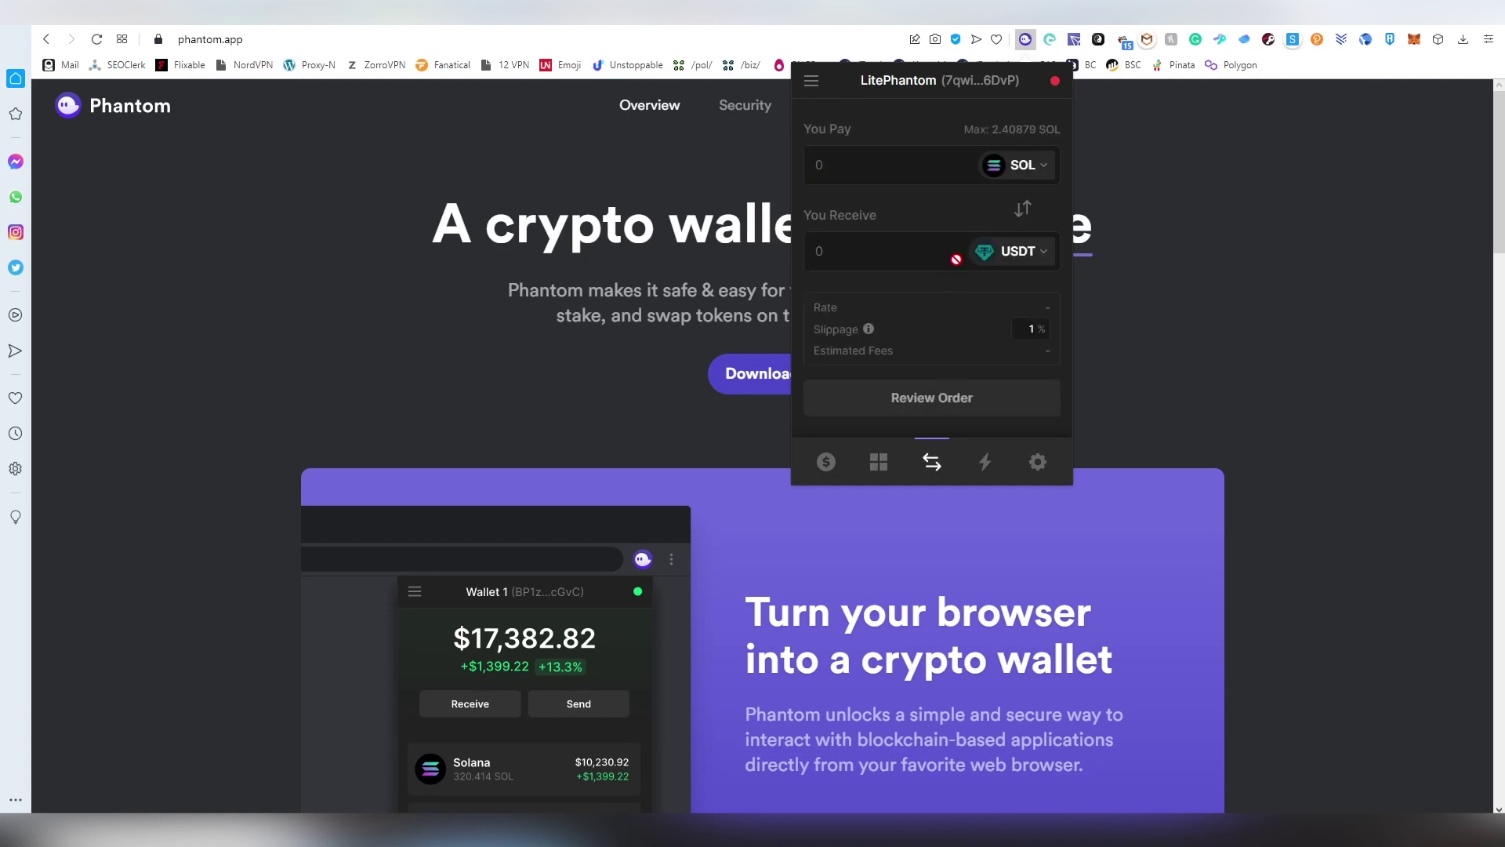
click(1023, 171)
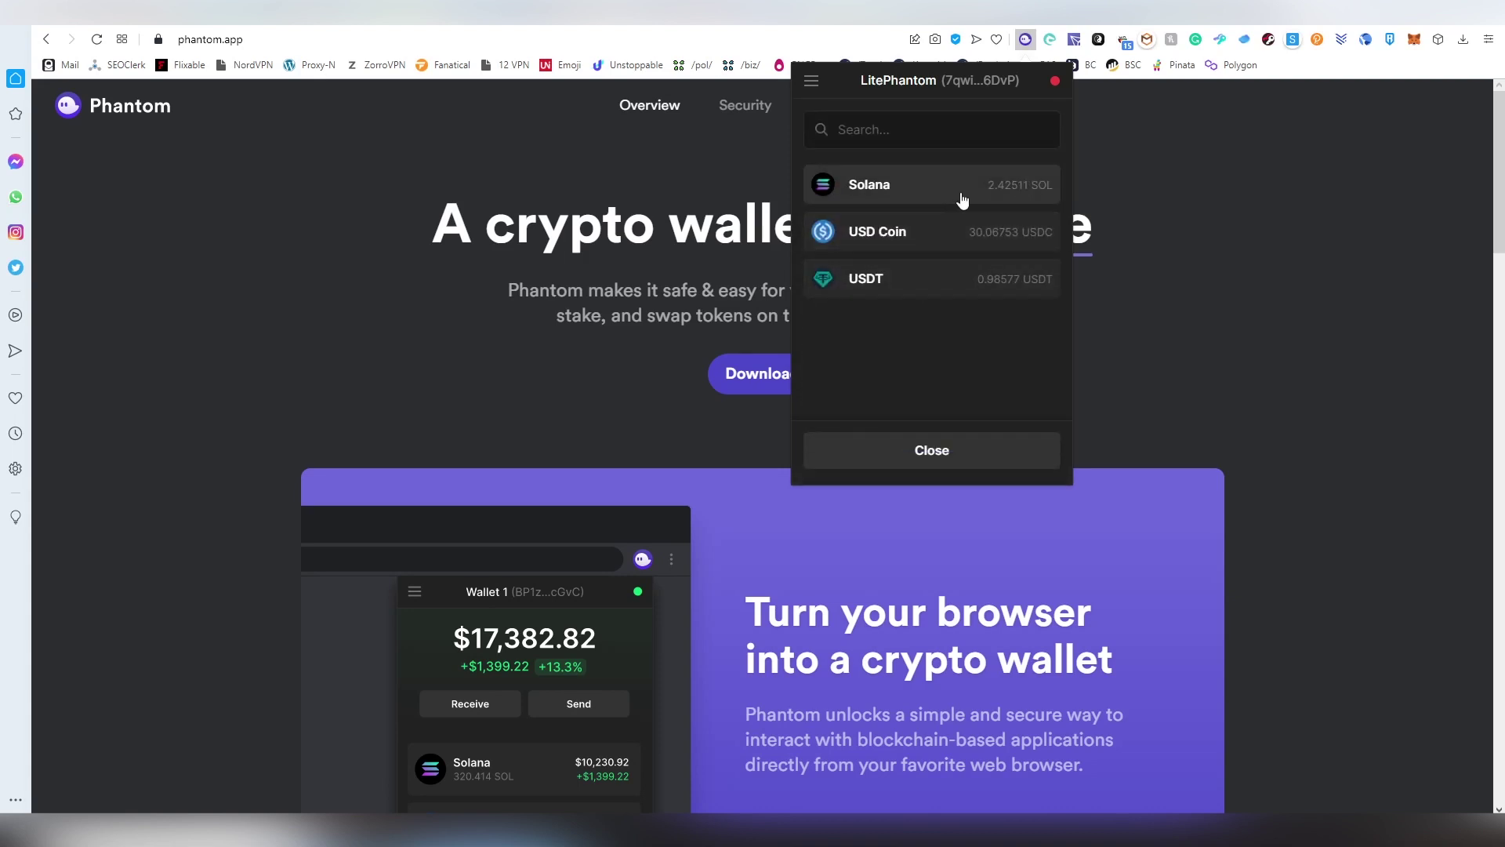
click(941, 281)
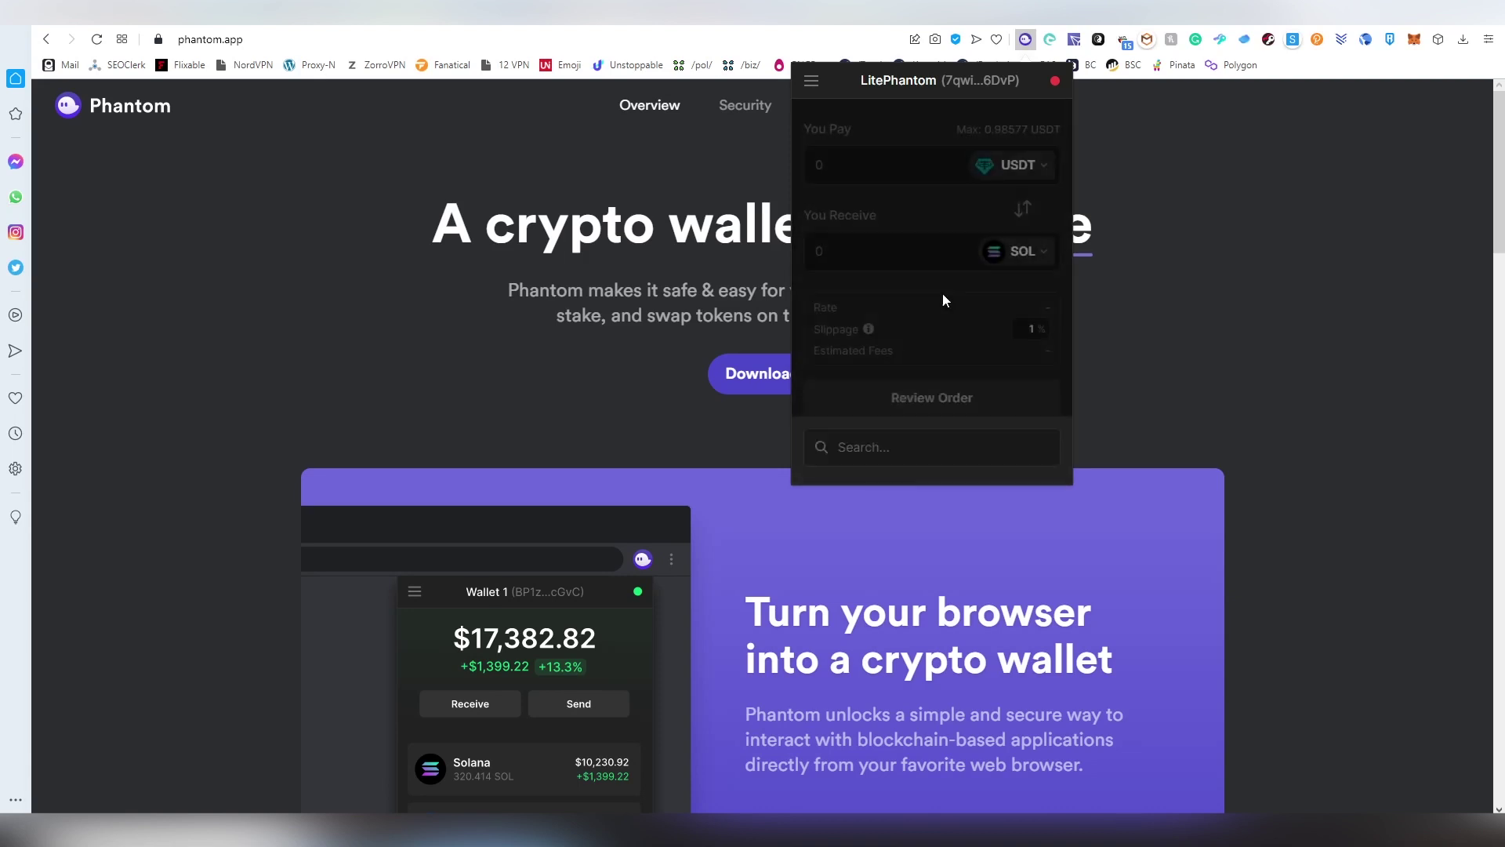
click(1039, 134)
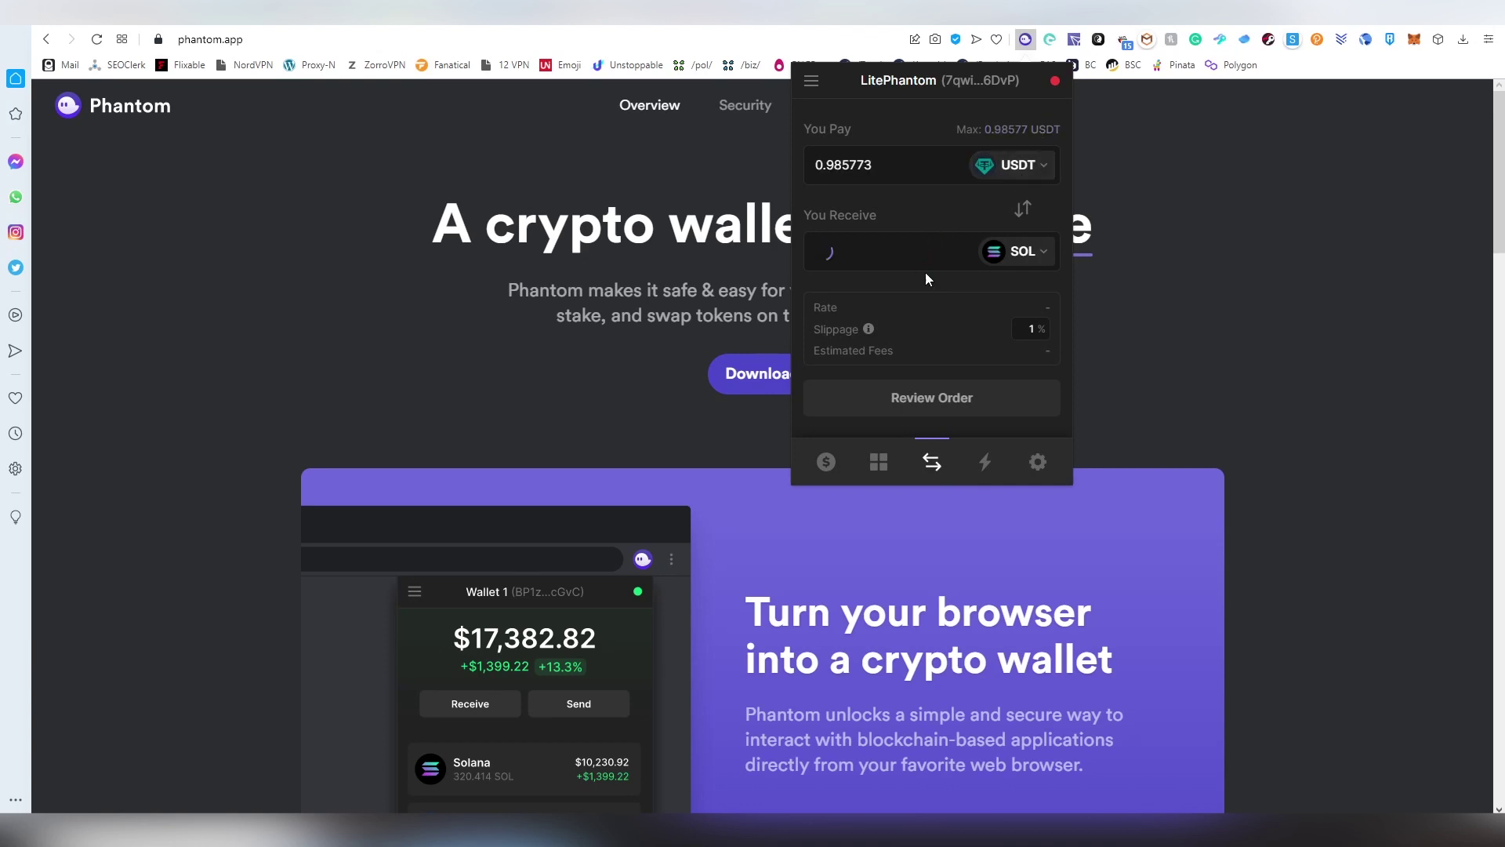
Look through the available tokens and choose Wrapped TOMO as the one to receive in the swap
click(1017, 251)
scroll(988, 276, down, 3)
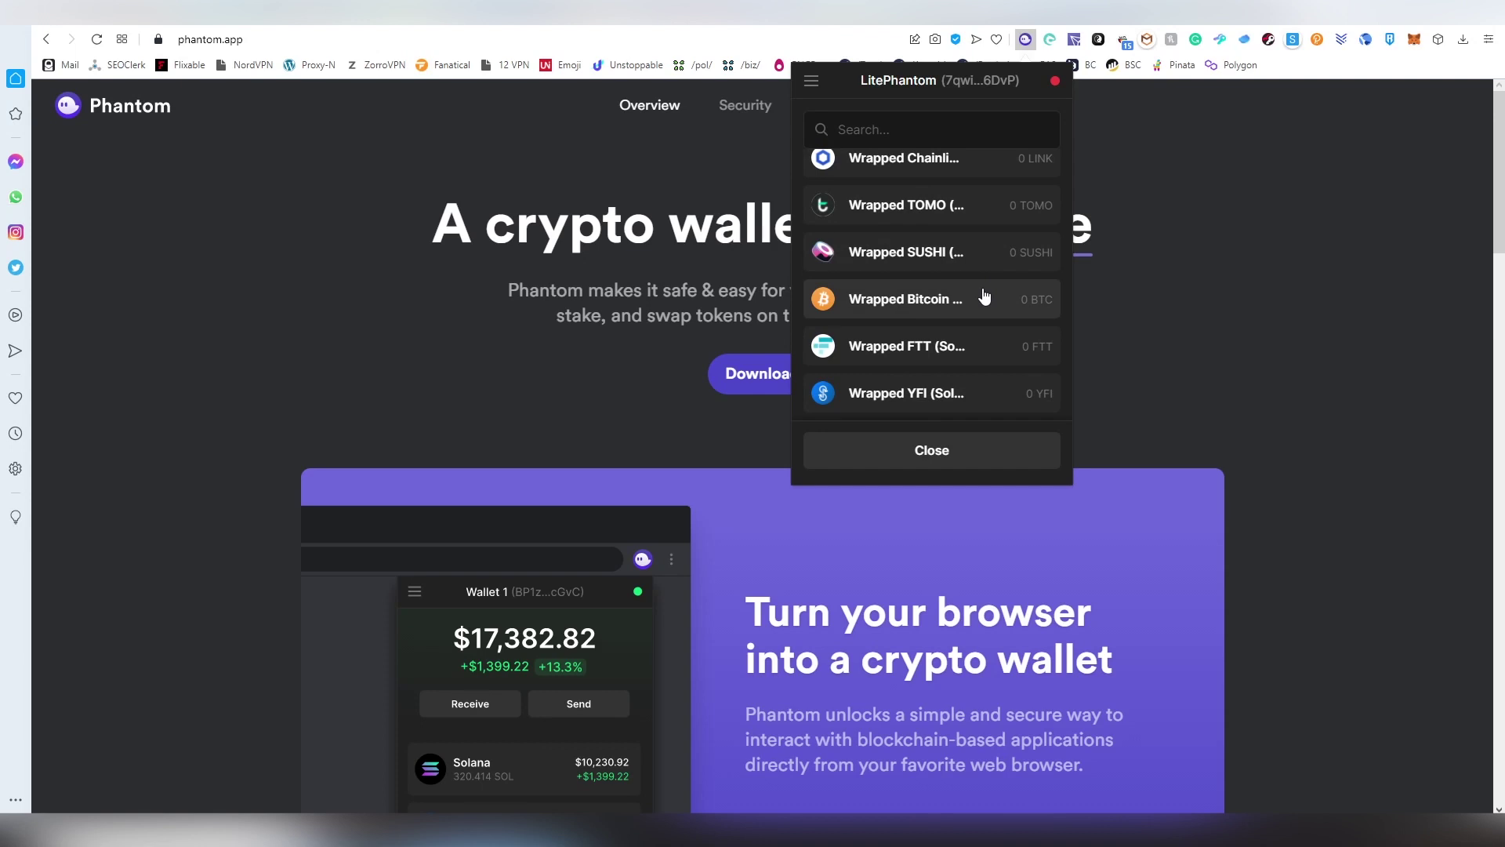
scroll(969, 327, up, 3)
scroll(969, 329, down, 3)
scroll(967, 326, up, 3)
scroll(968, 330, down, 3)
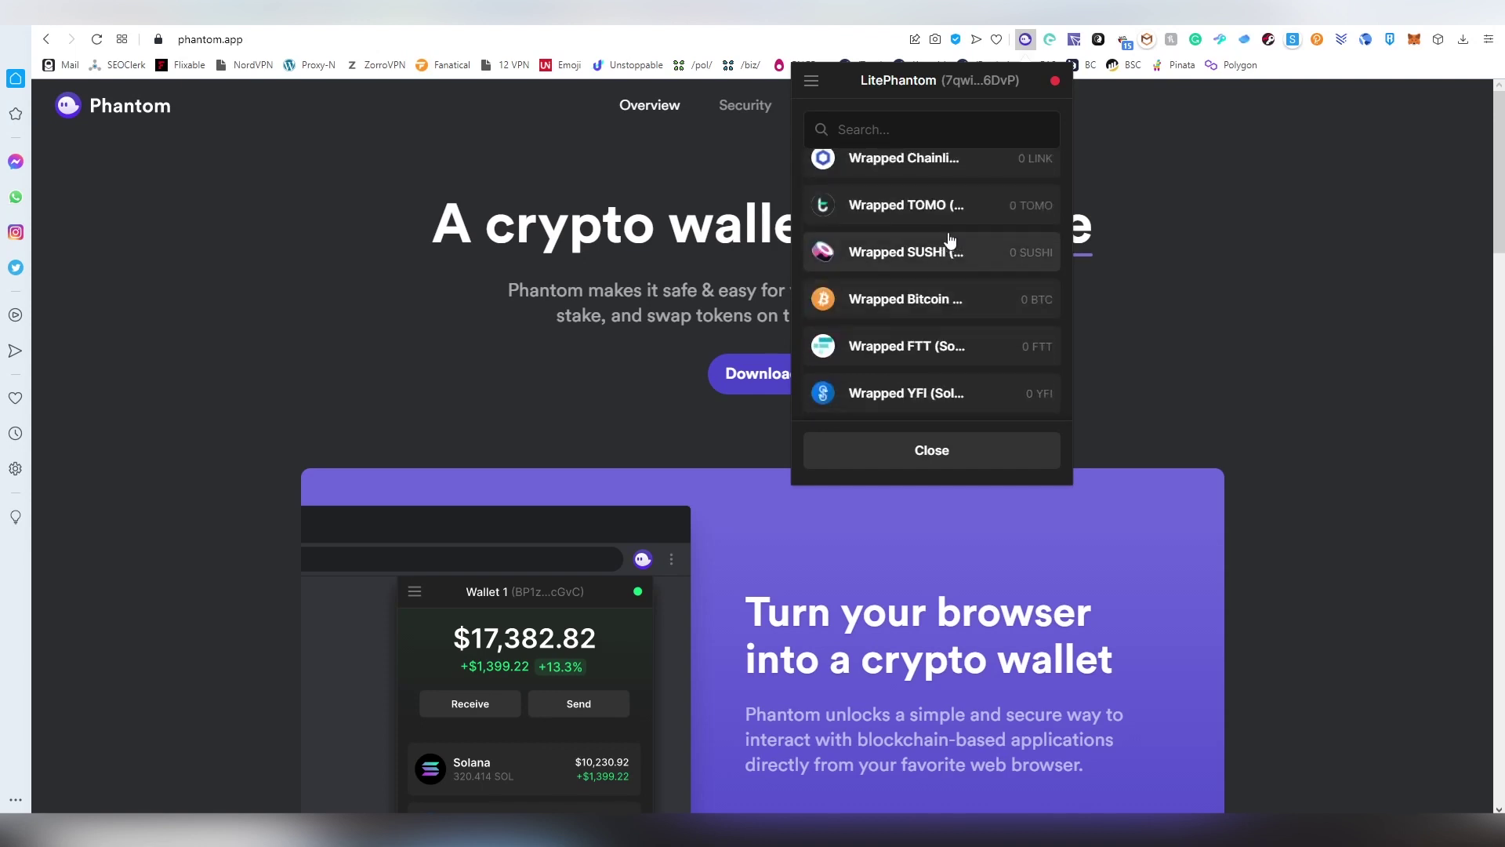
click(954, 224)
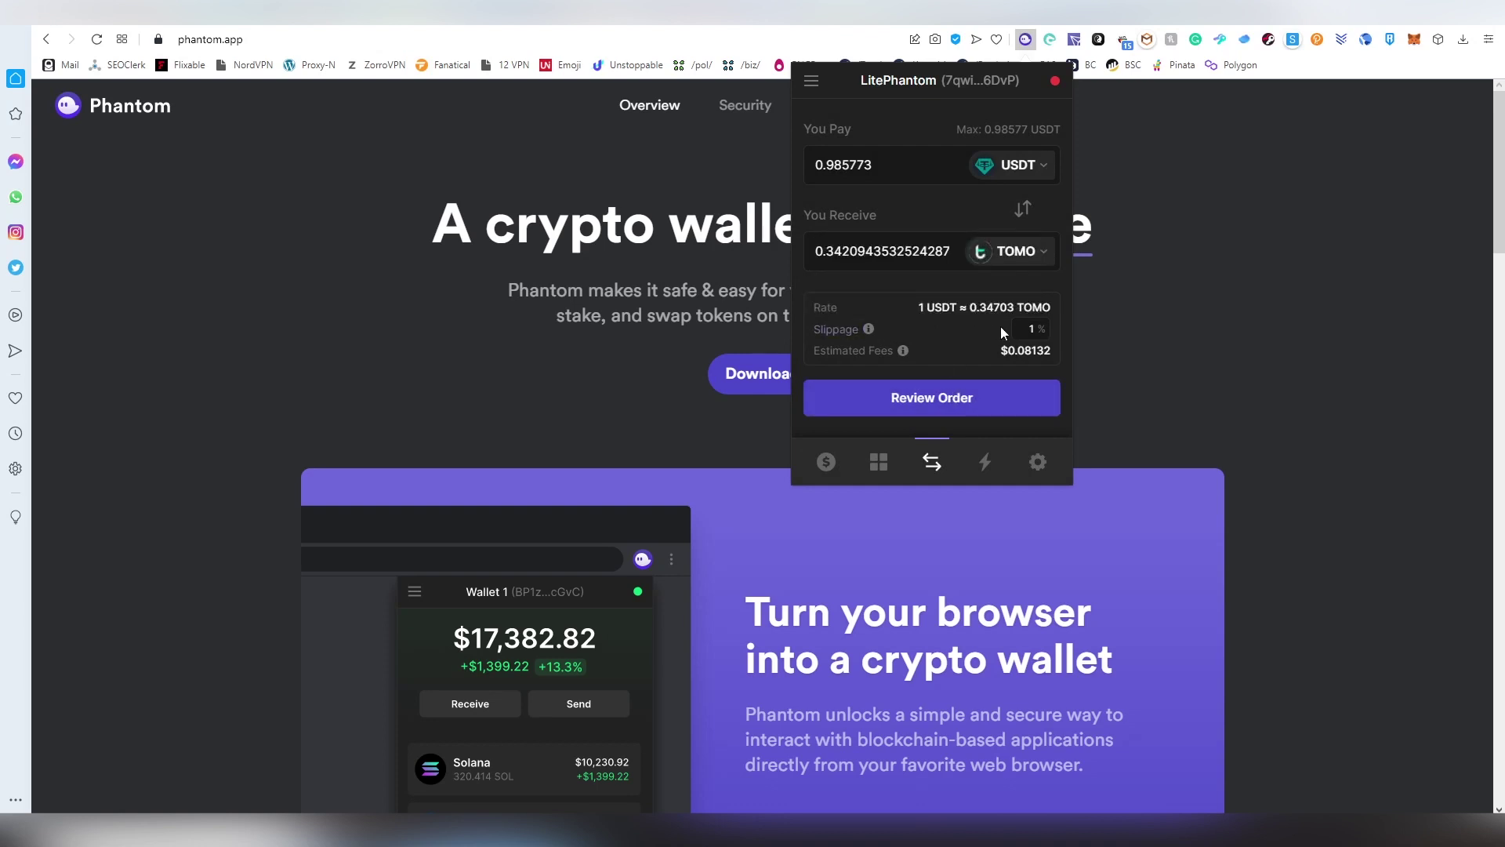
Review and execute the USDT to TOMO swap, close the confirmation, and return to the wallet's token list
click(967, 398)
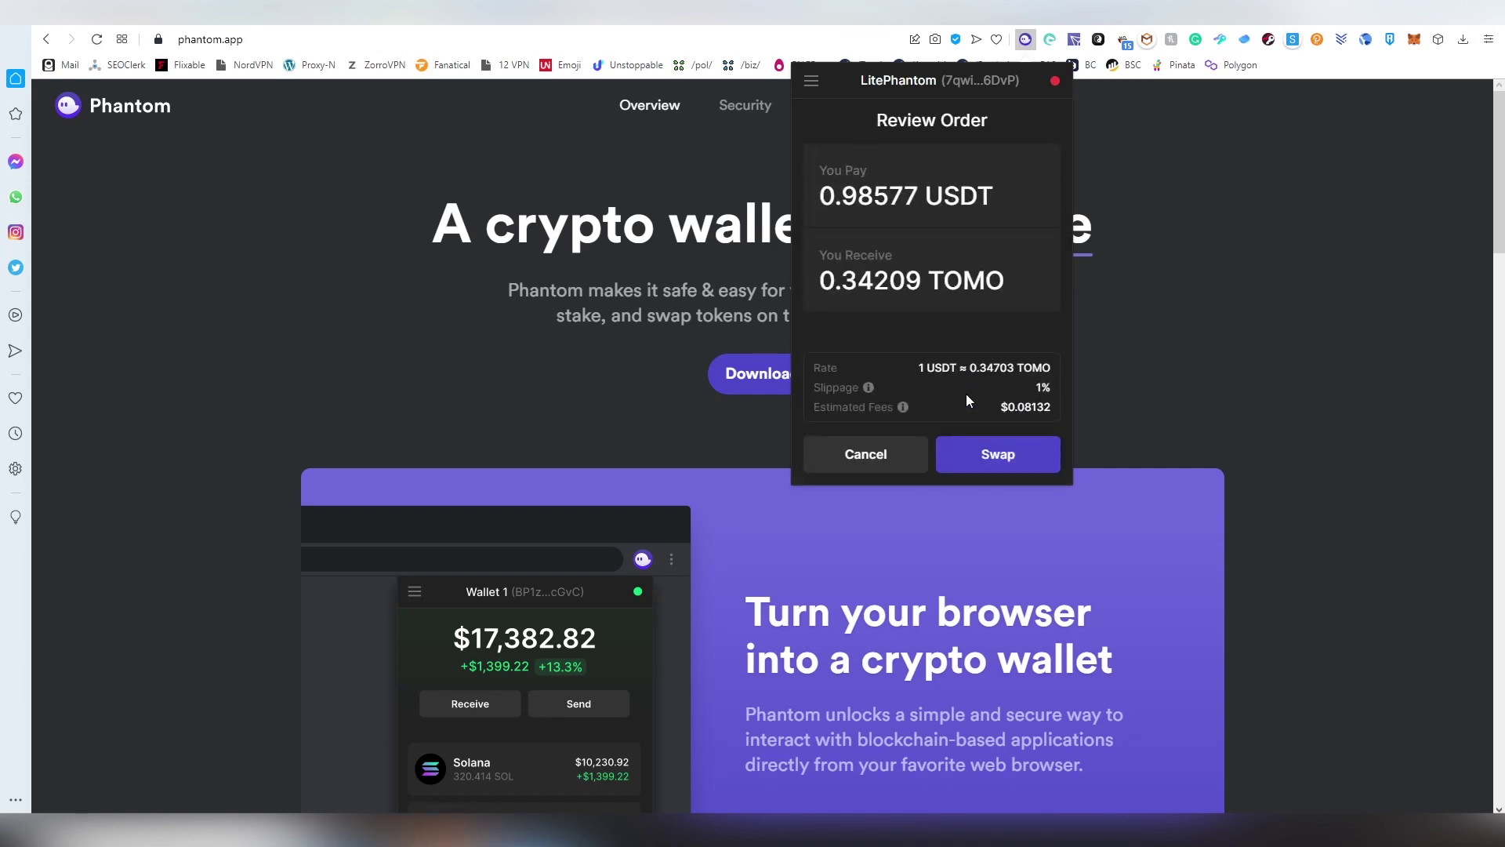
click(996, 448)
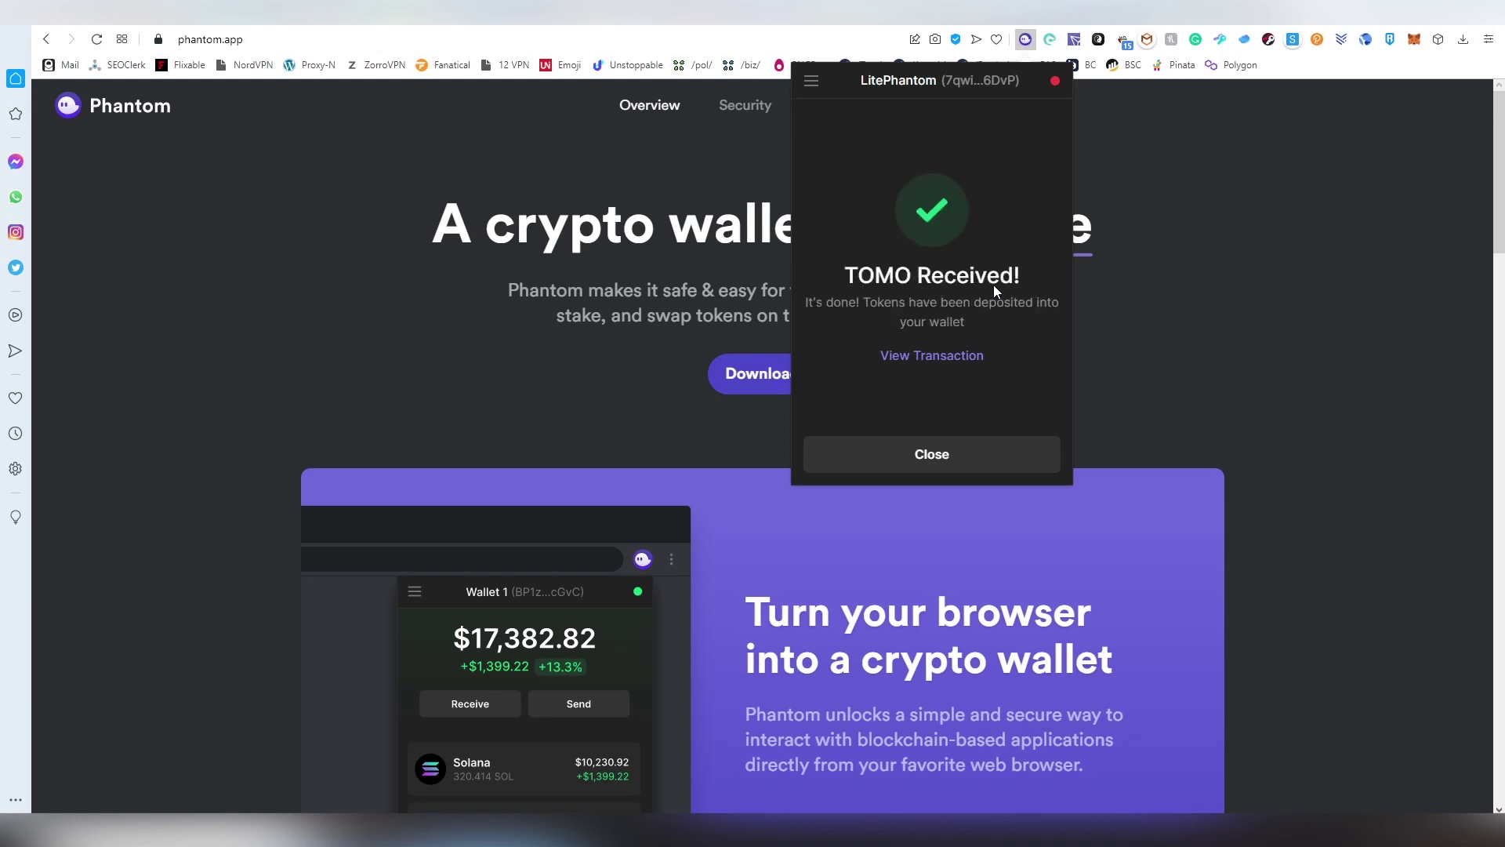
click(954, 453)
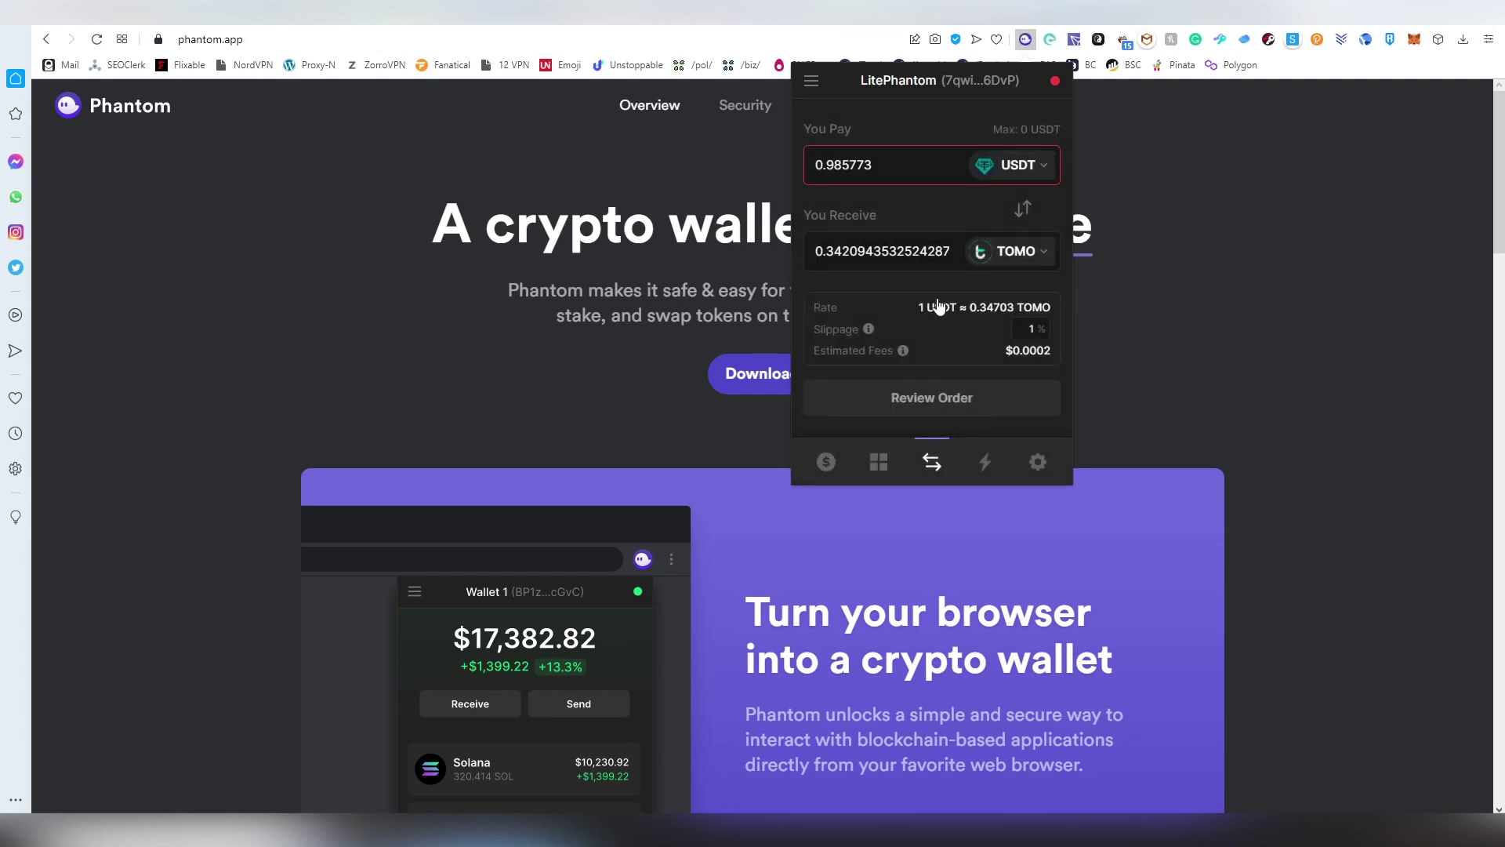
click(825, 462)
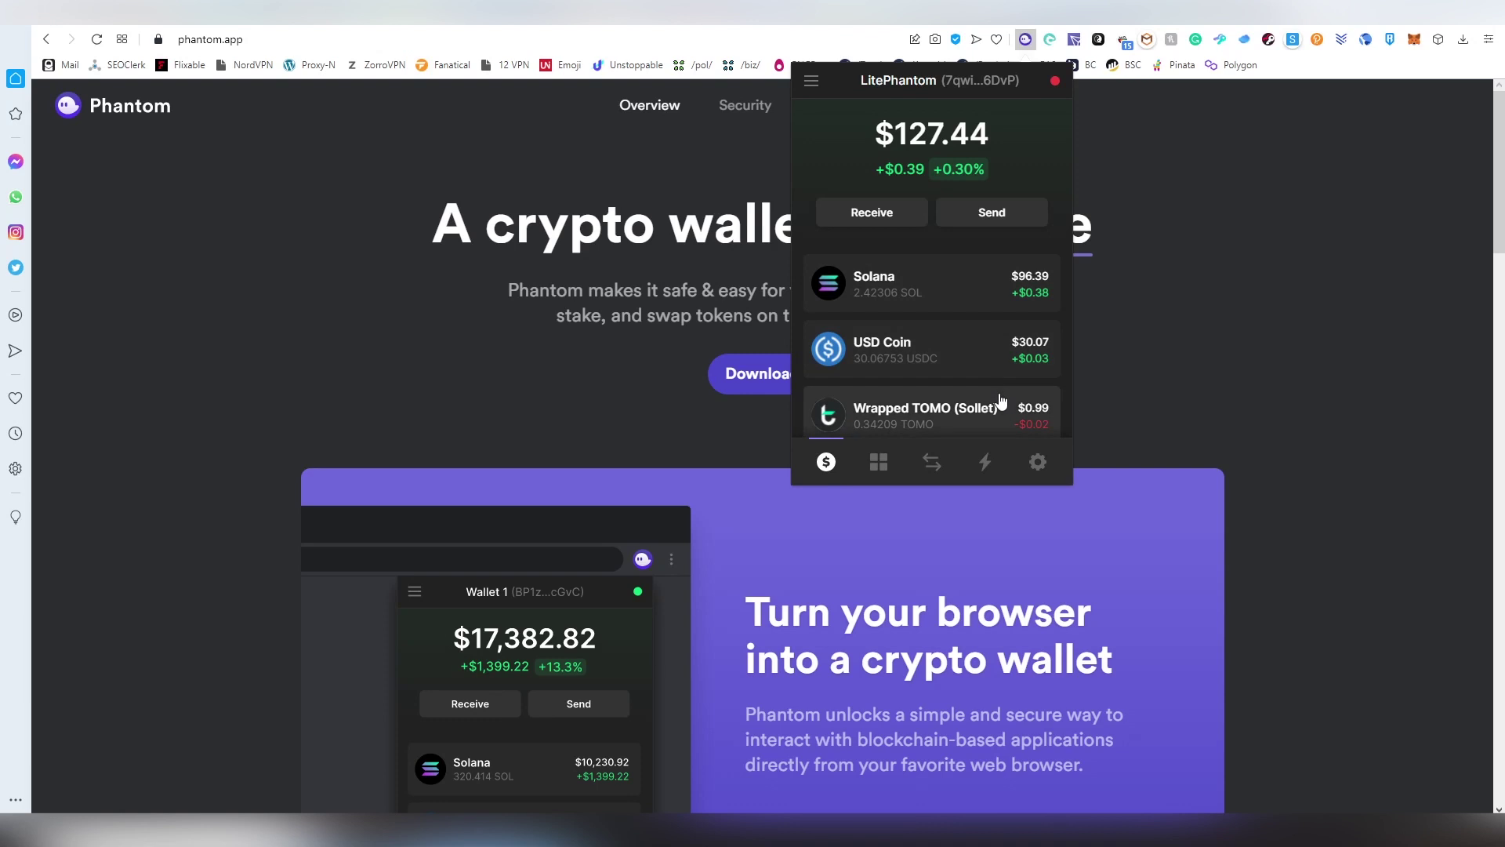
Look through the wallet's token list and open the newest transaction from the recent activity in Solana Explorer
scroll(992, 332, down, 4)
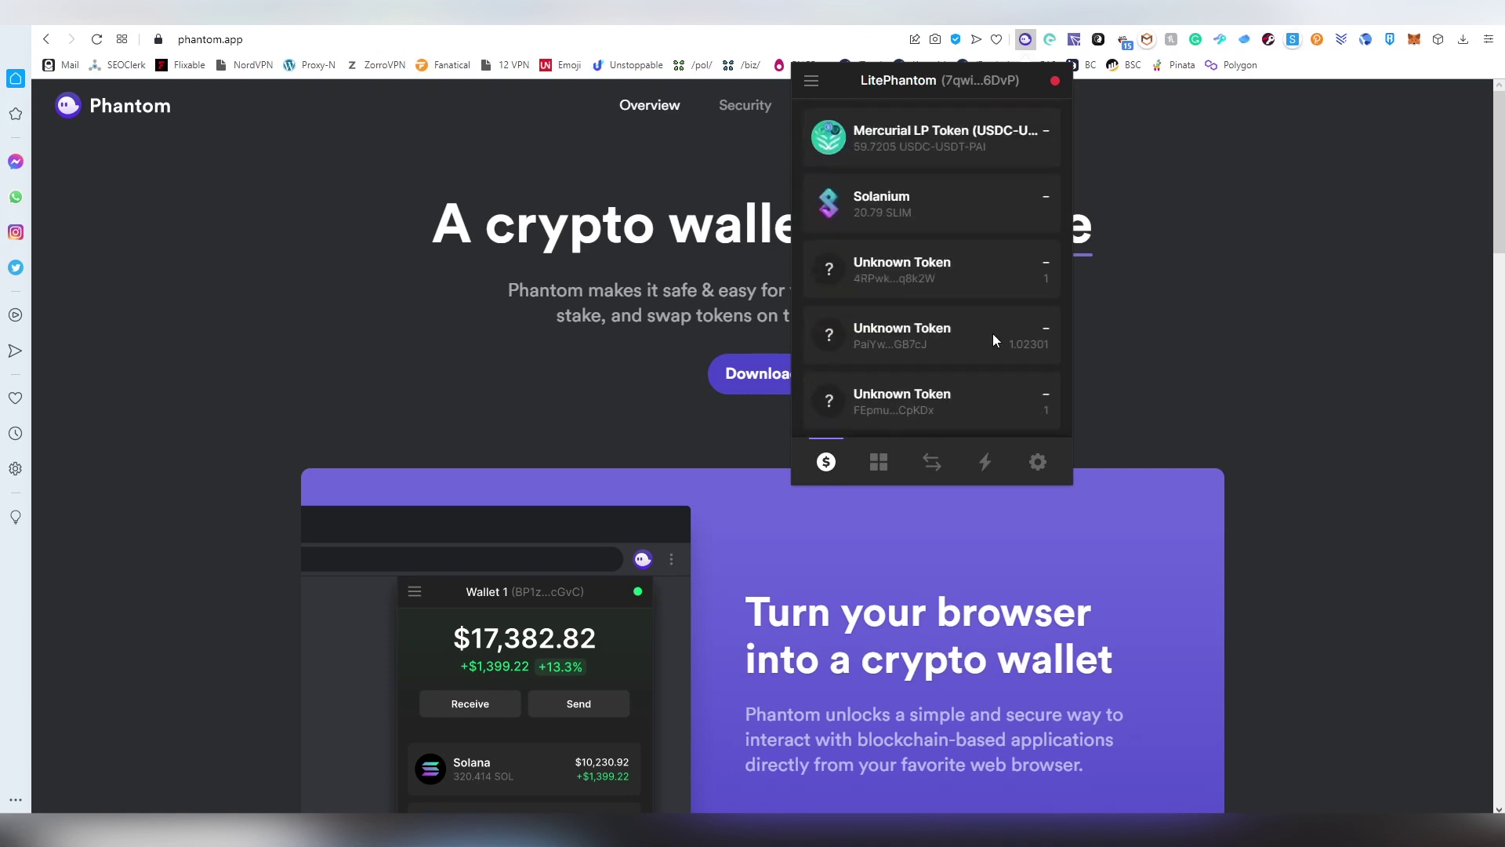
scroll(992, 332, up, 3)
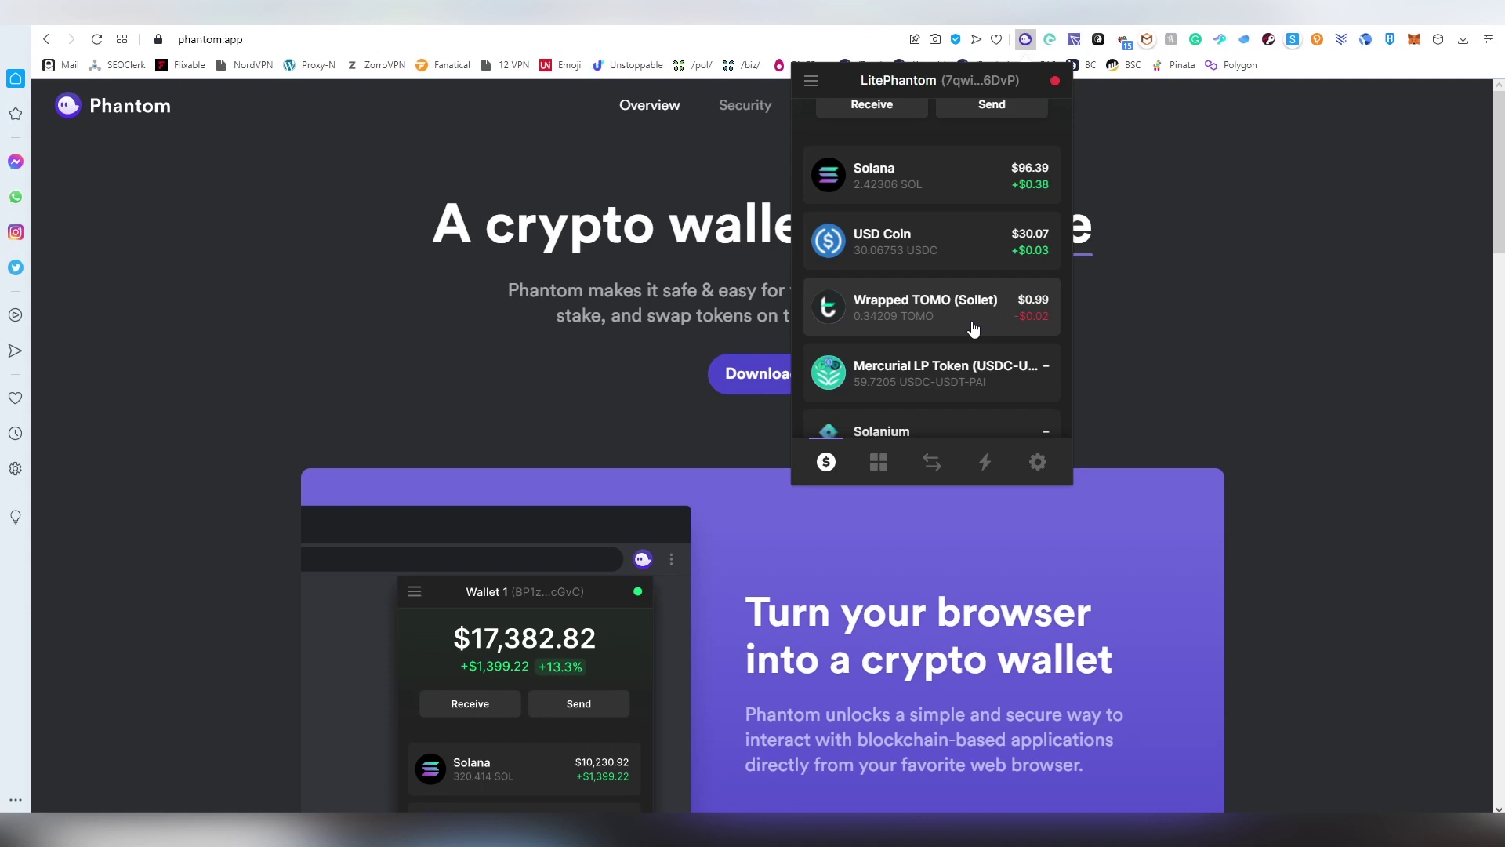
scroll(973, 327, up, 3)
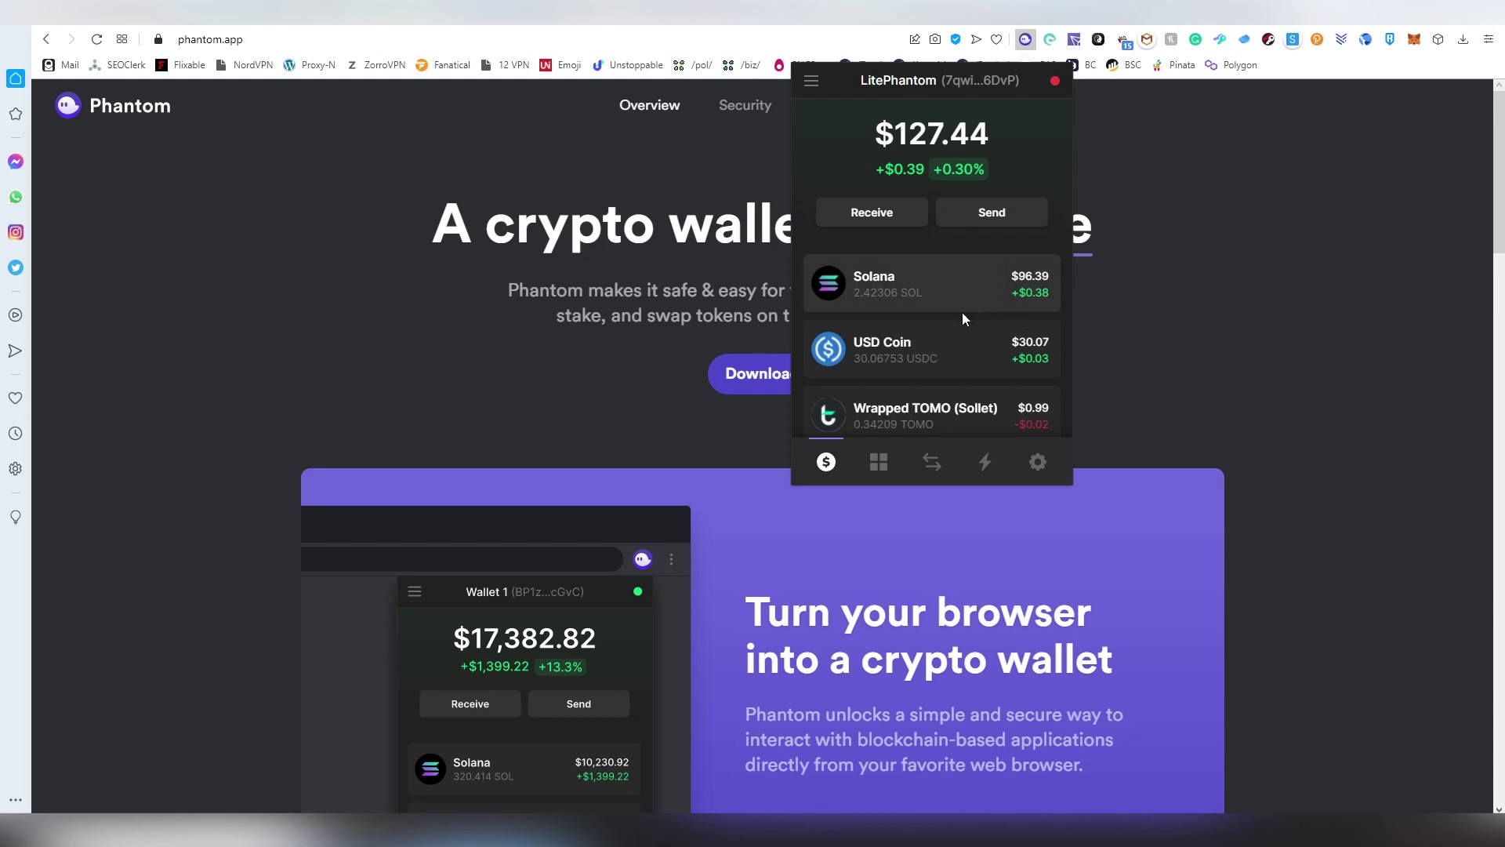
click(986, 462)
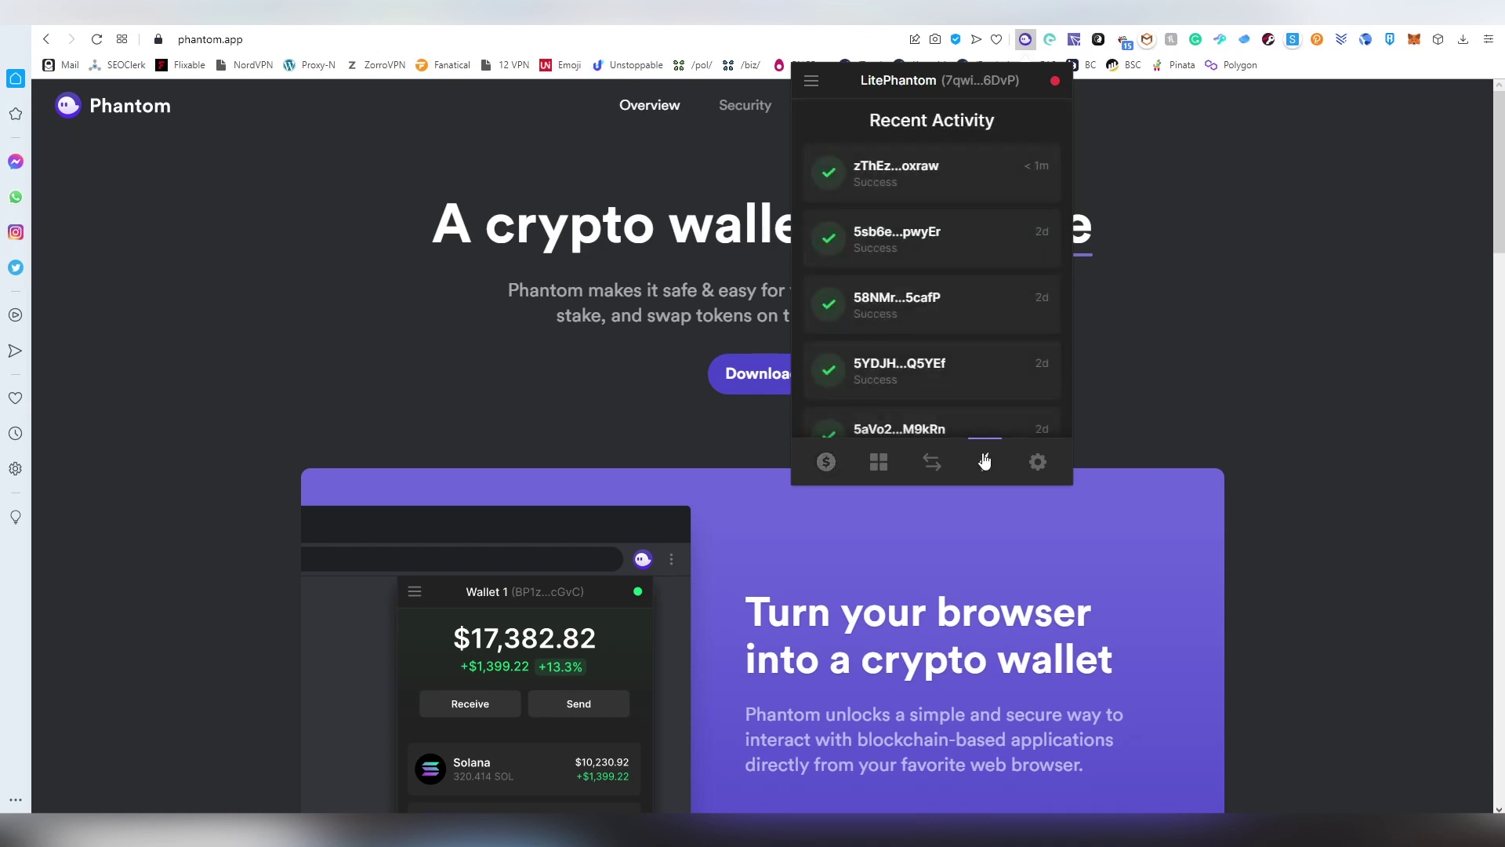
click(972, 183)
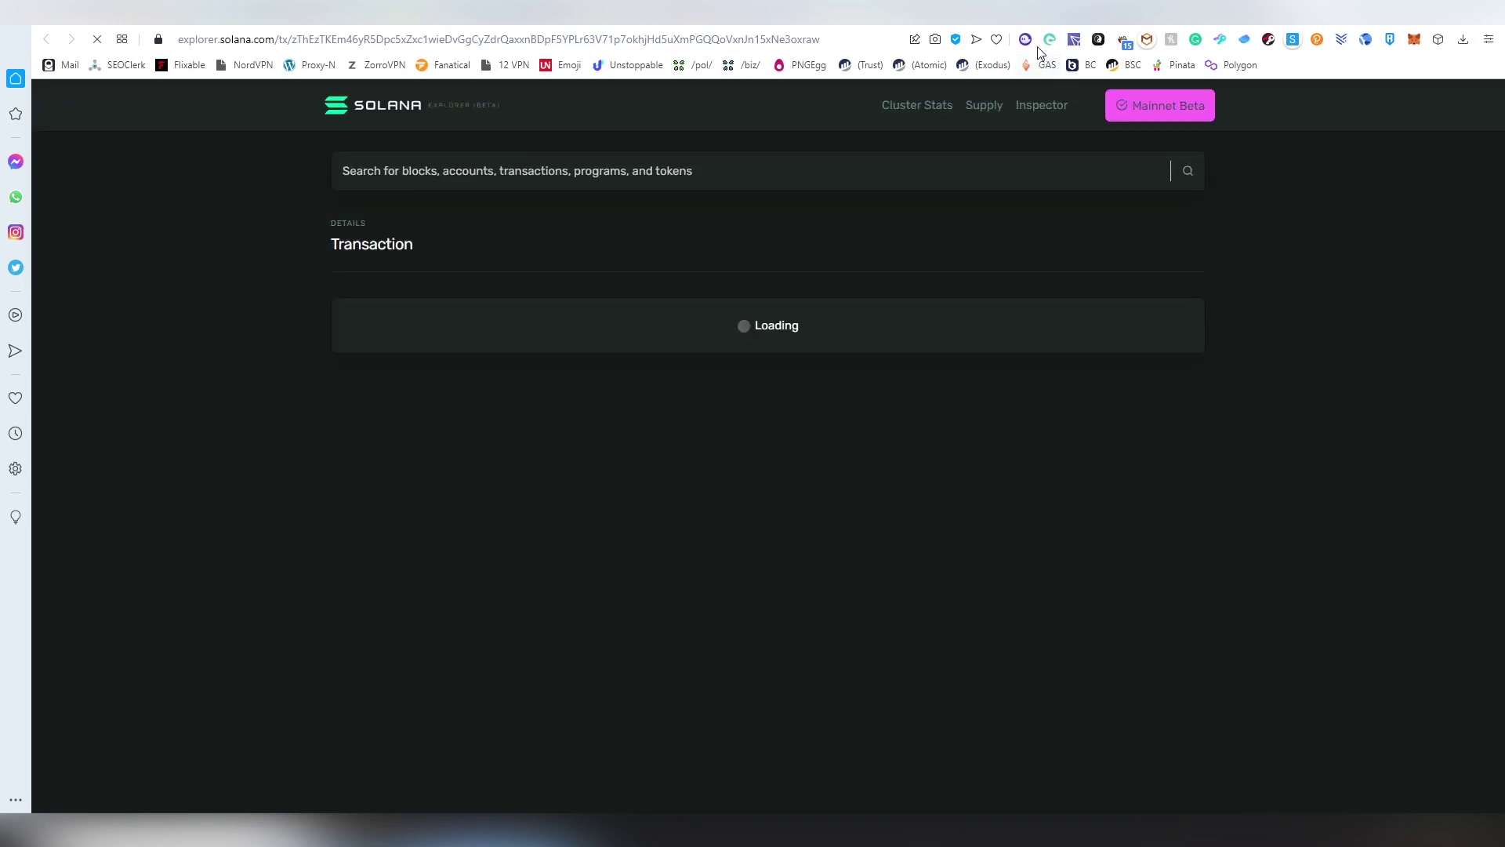
Reopen the wallet and look through its settings, including the Address Book, the Trusted Apps and the key and recovery options
click(1030, 42)
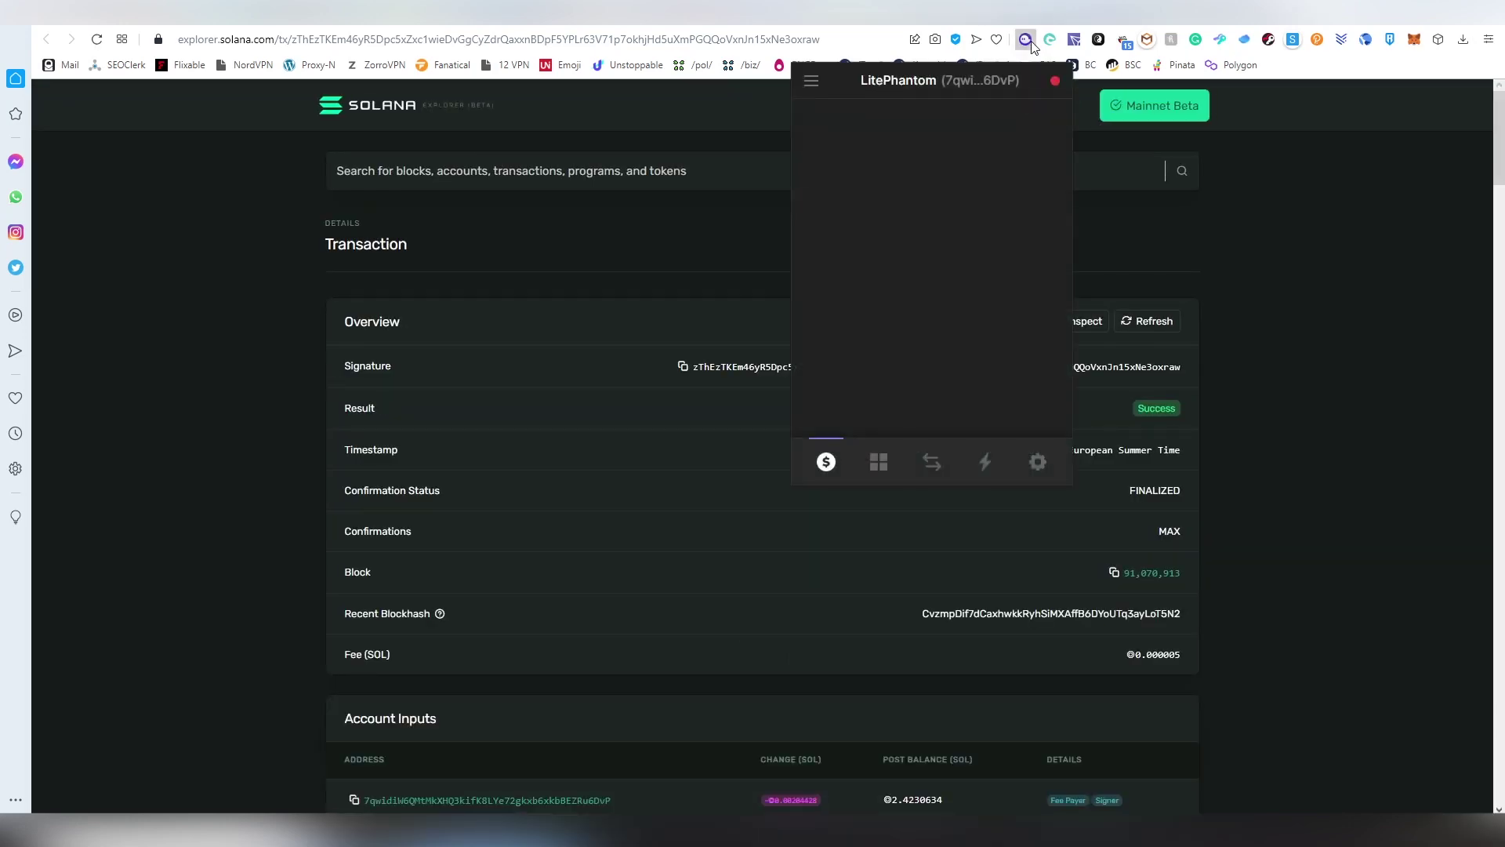
click(1036, 461)
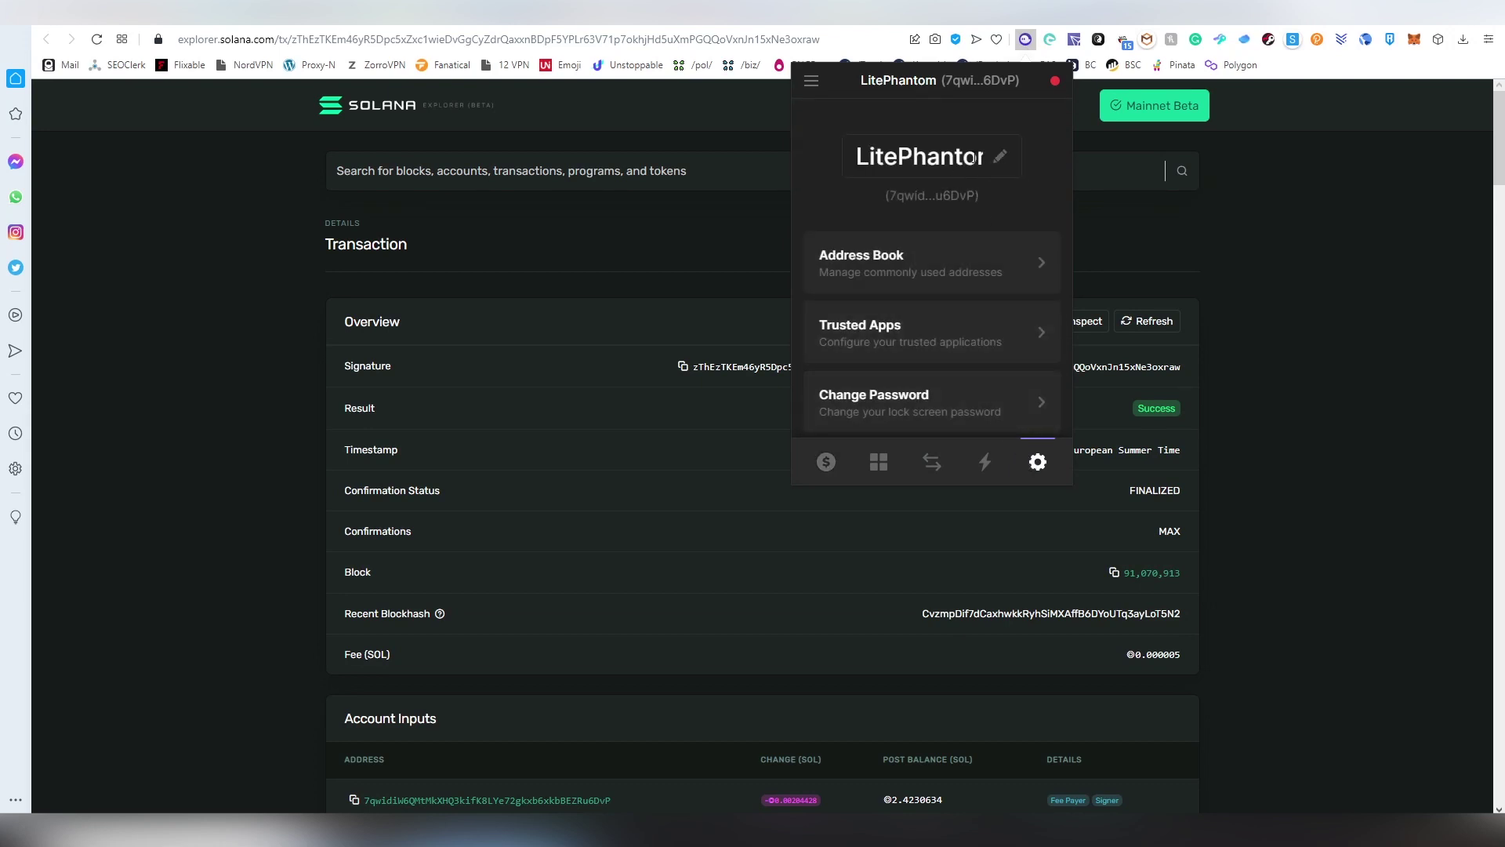
click(994, 266)
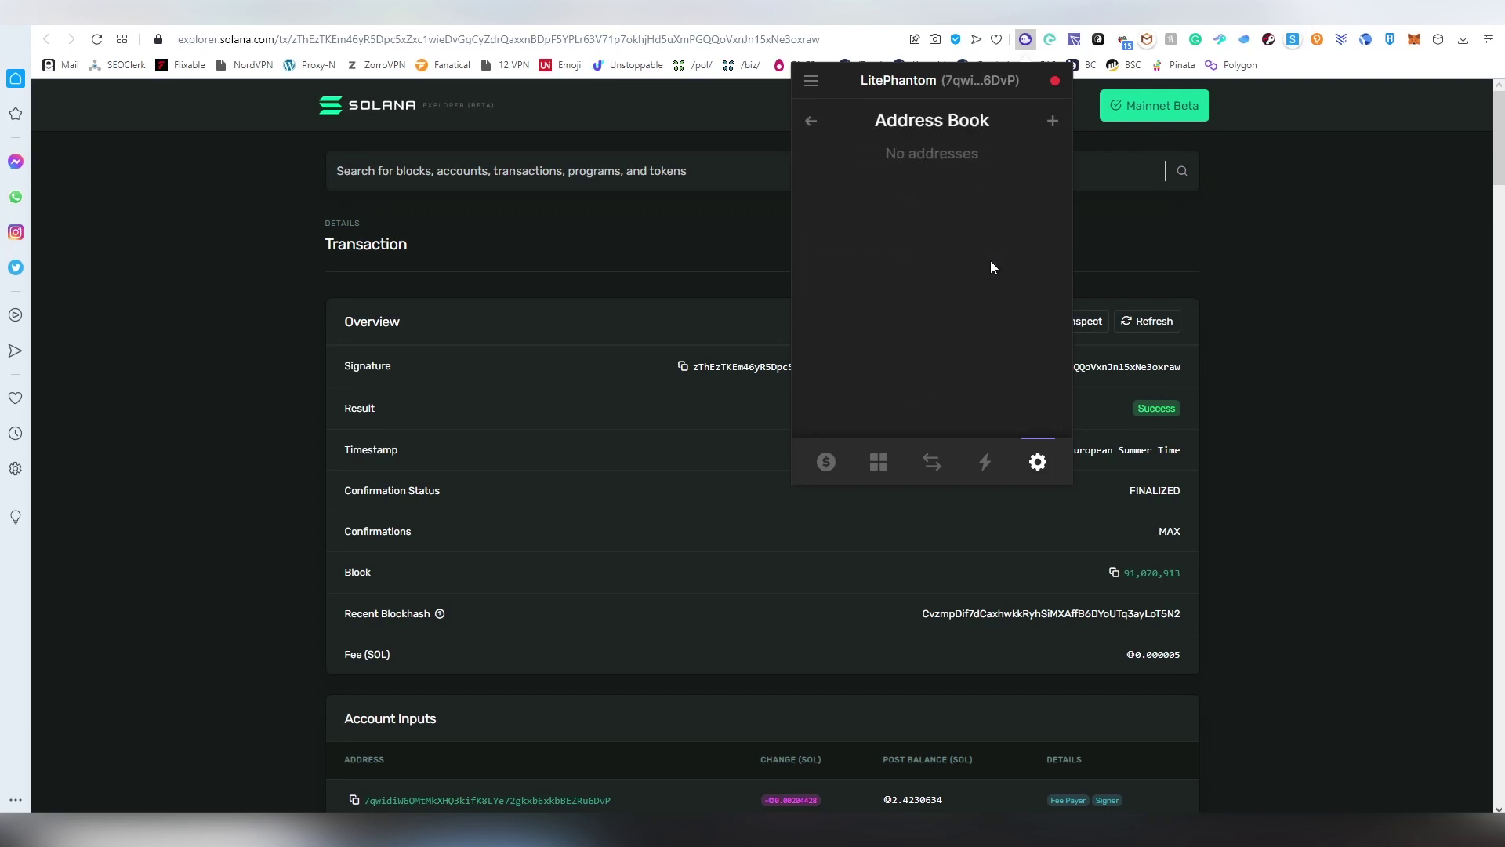
click(813, 122)
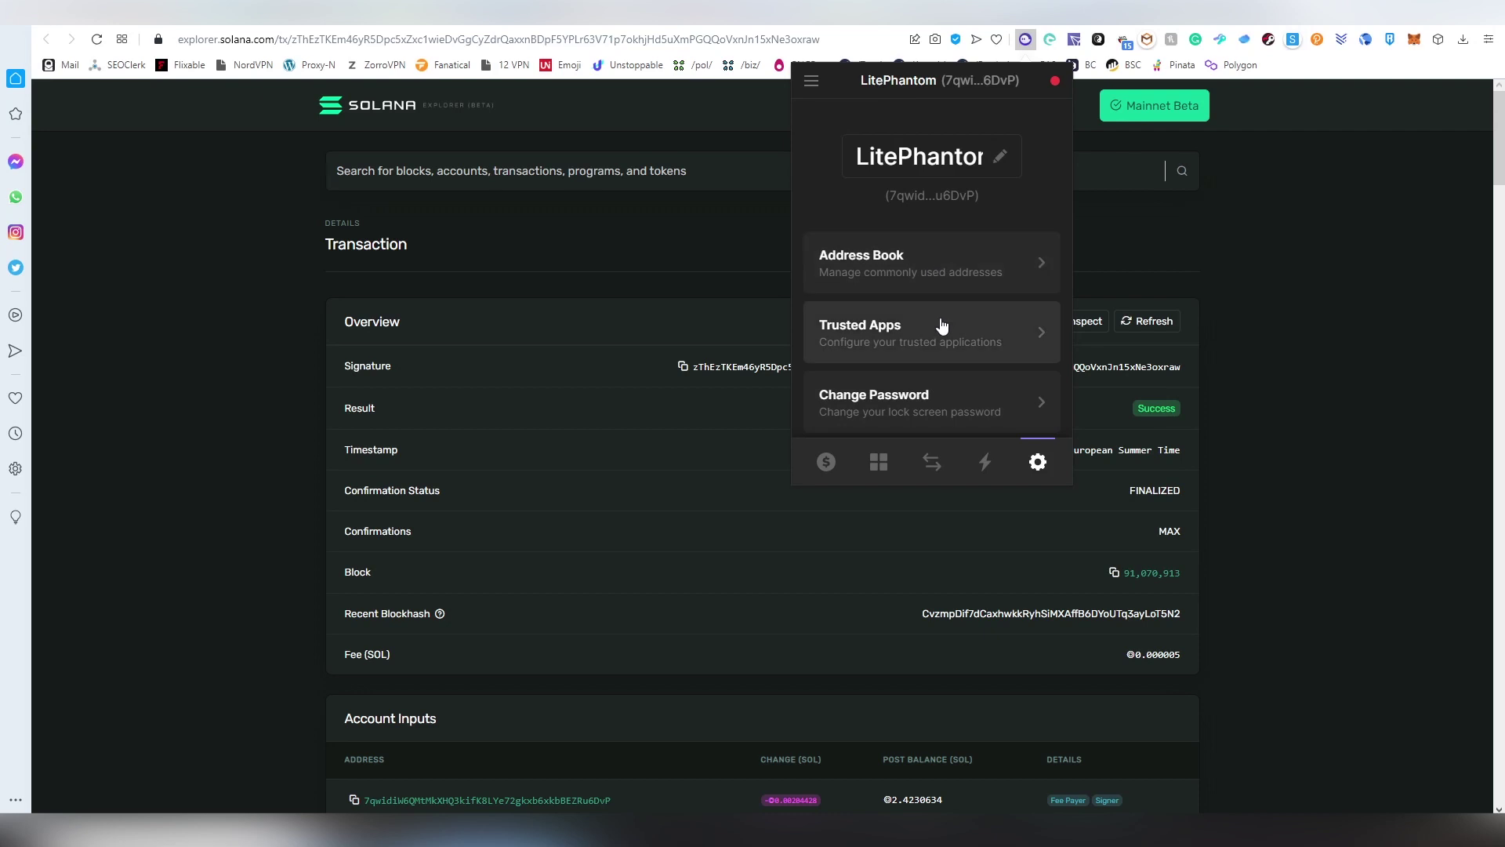
click(943, 327)
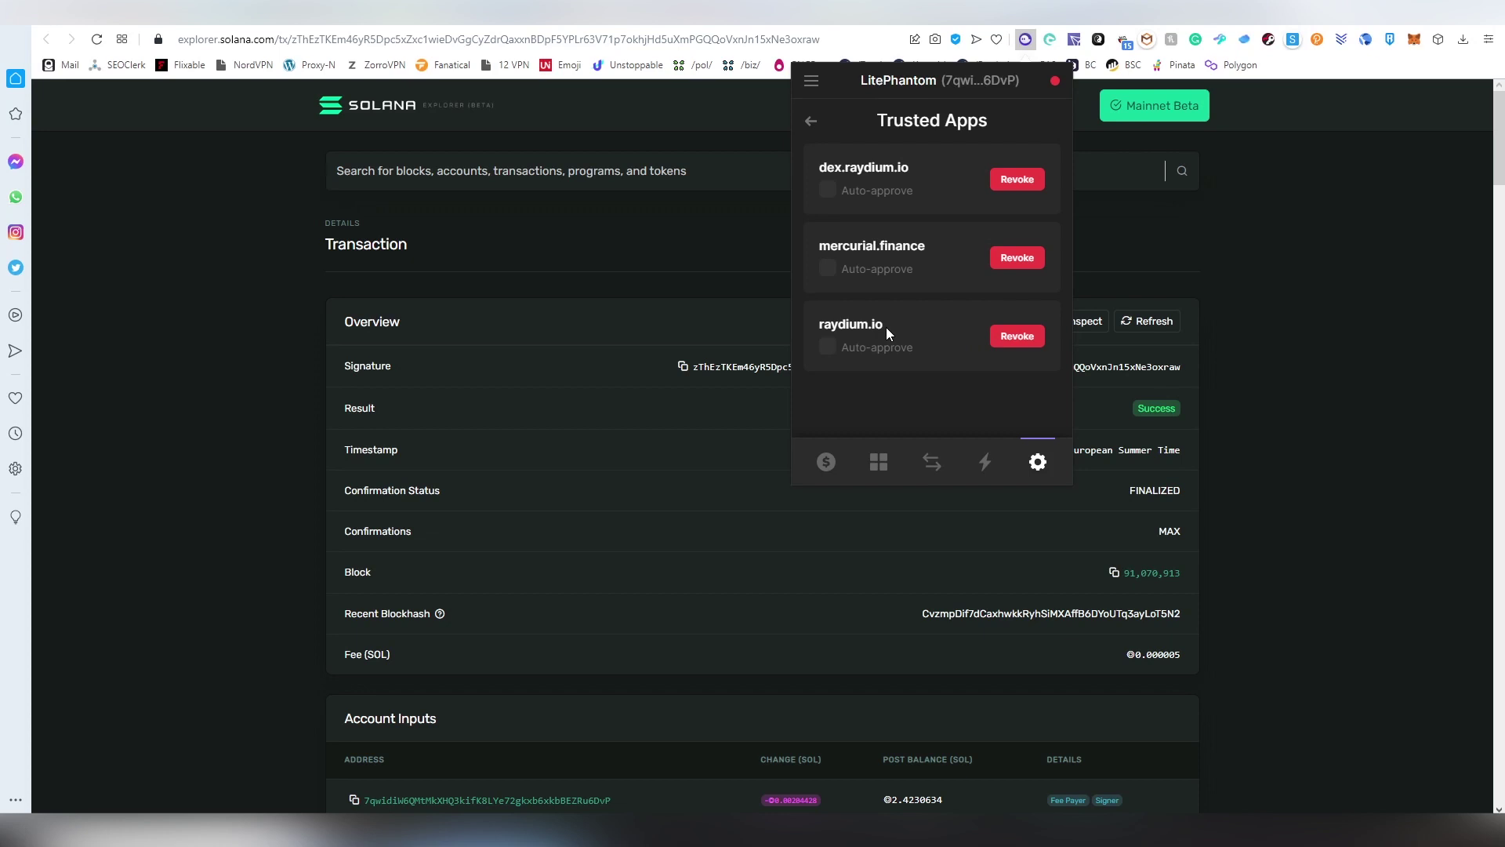
click(812, 121)
scroll(932, 191, down, 5)
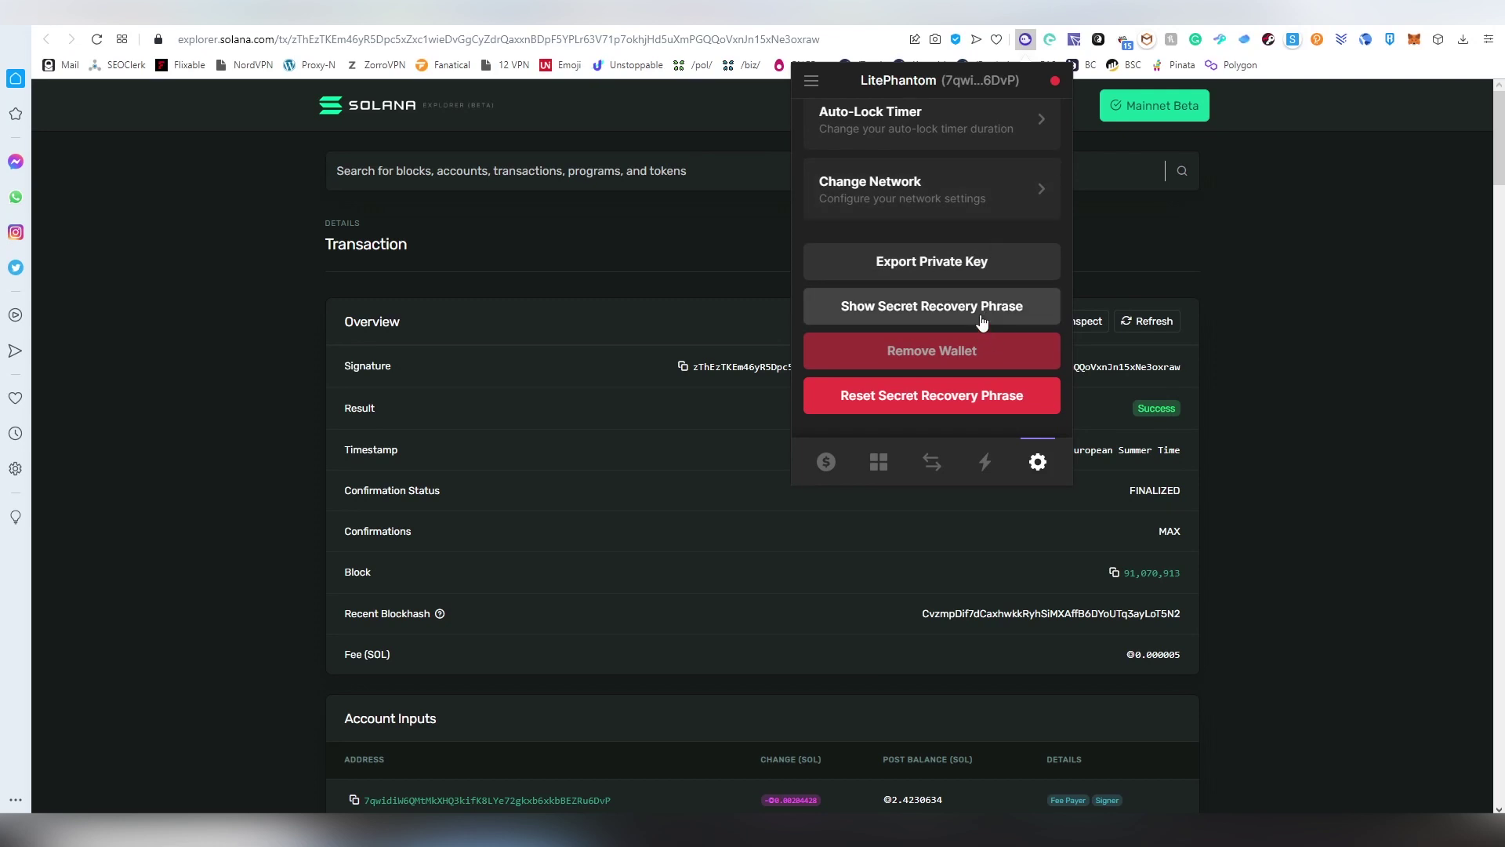
scroll(933, 259, up, 3)
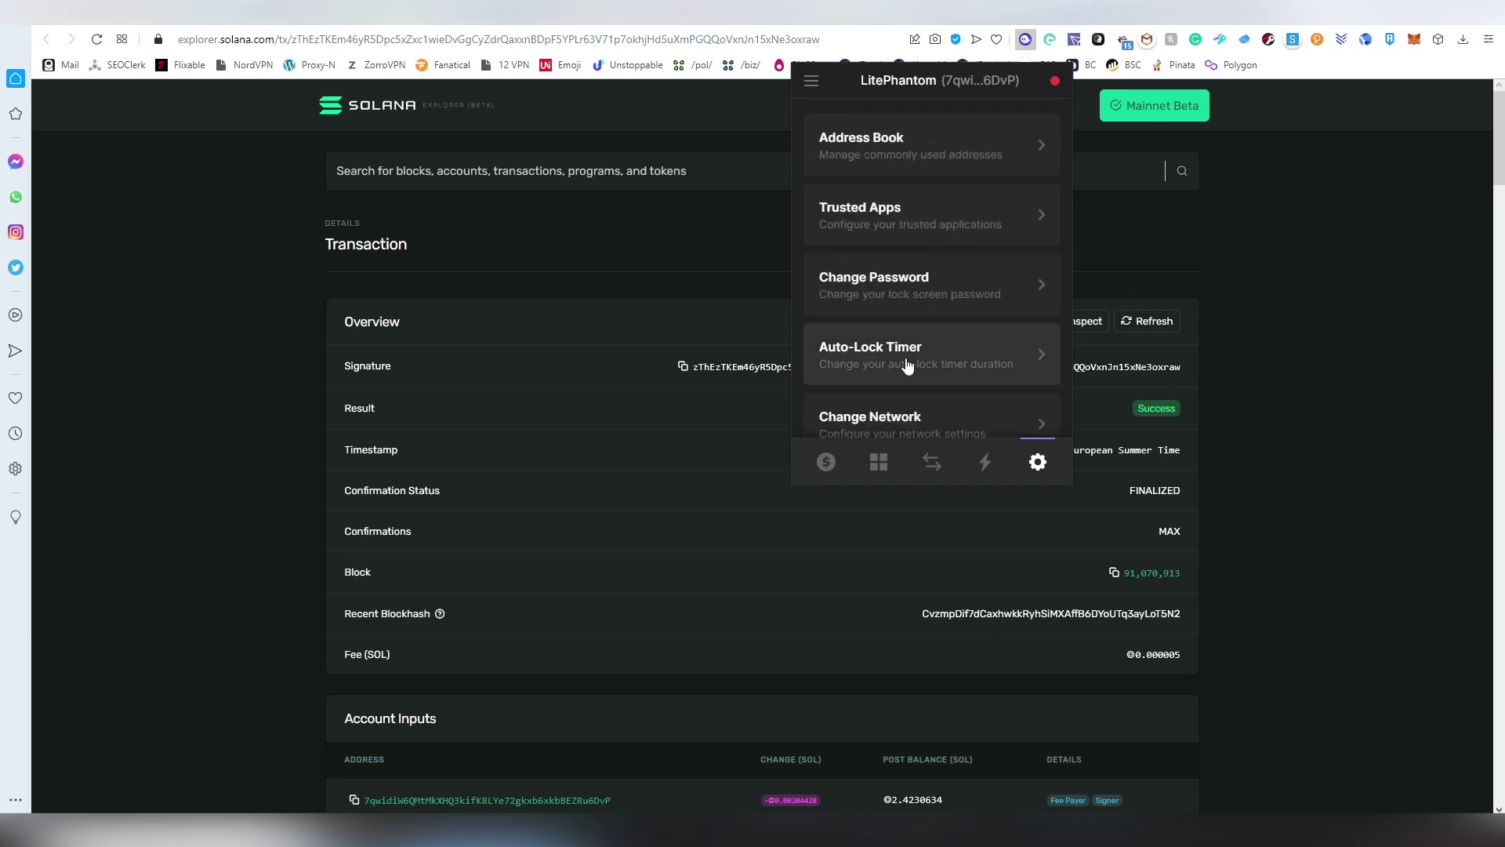
Close the Solana Explorer page and examine the Solana token's details and recent activity in the wallet
click(826, 462)
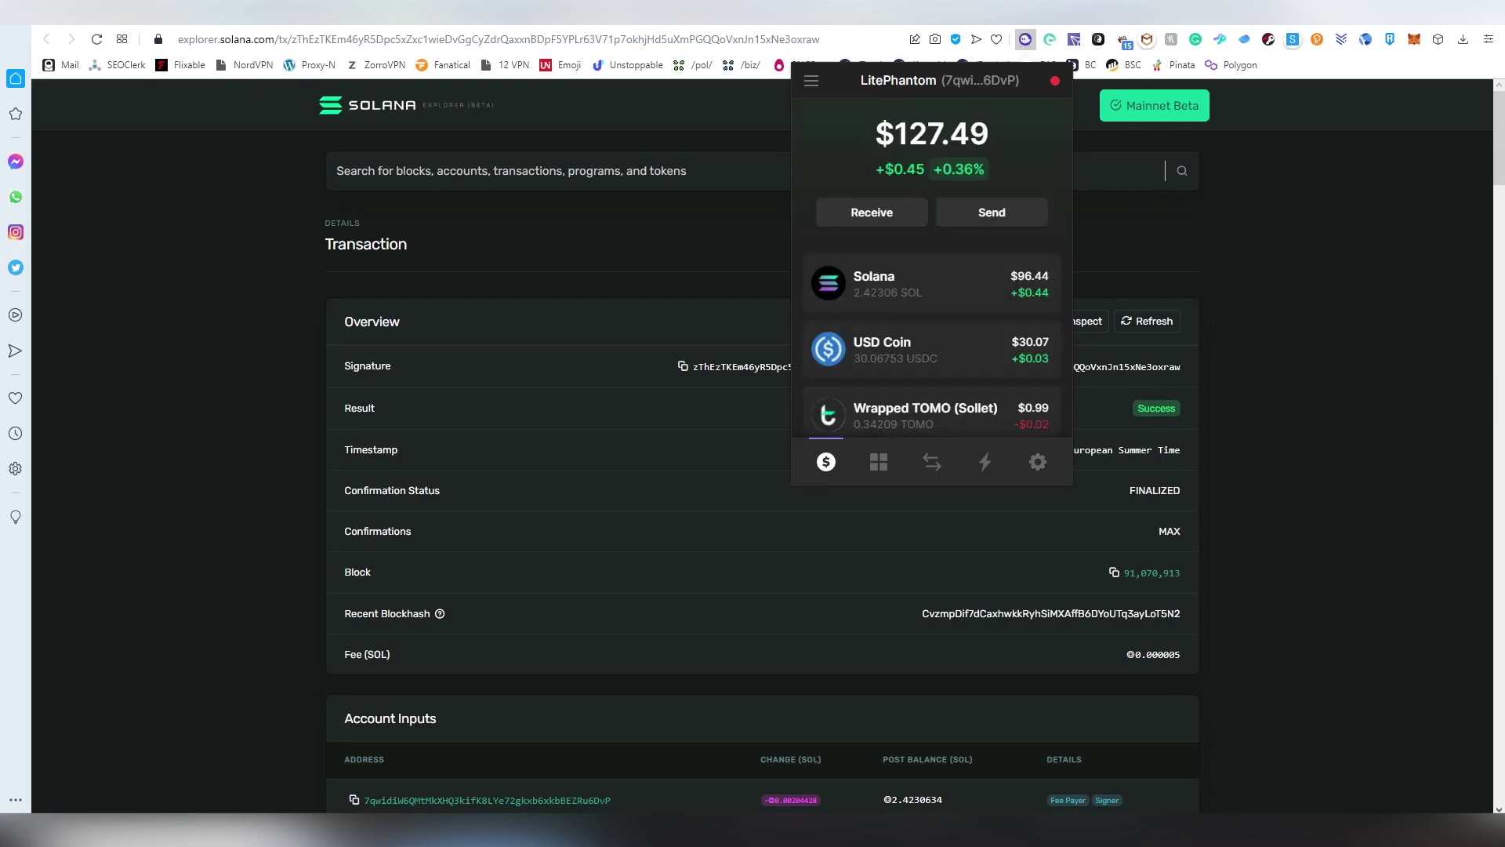
key(ctrl+w)
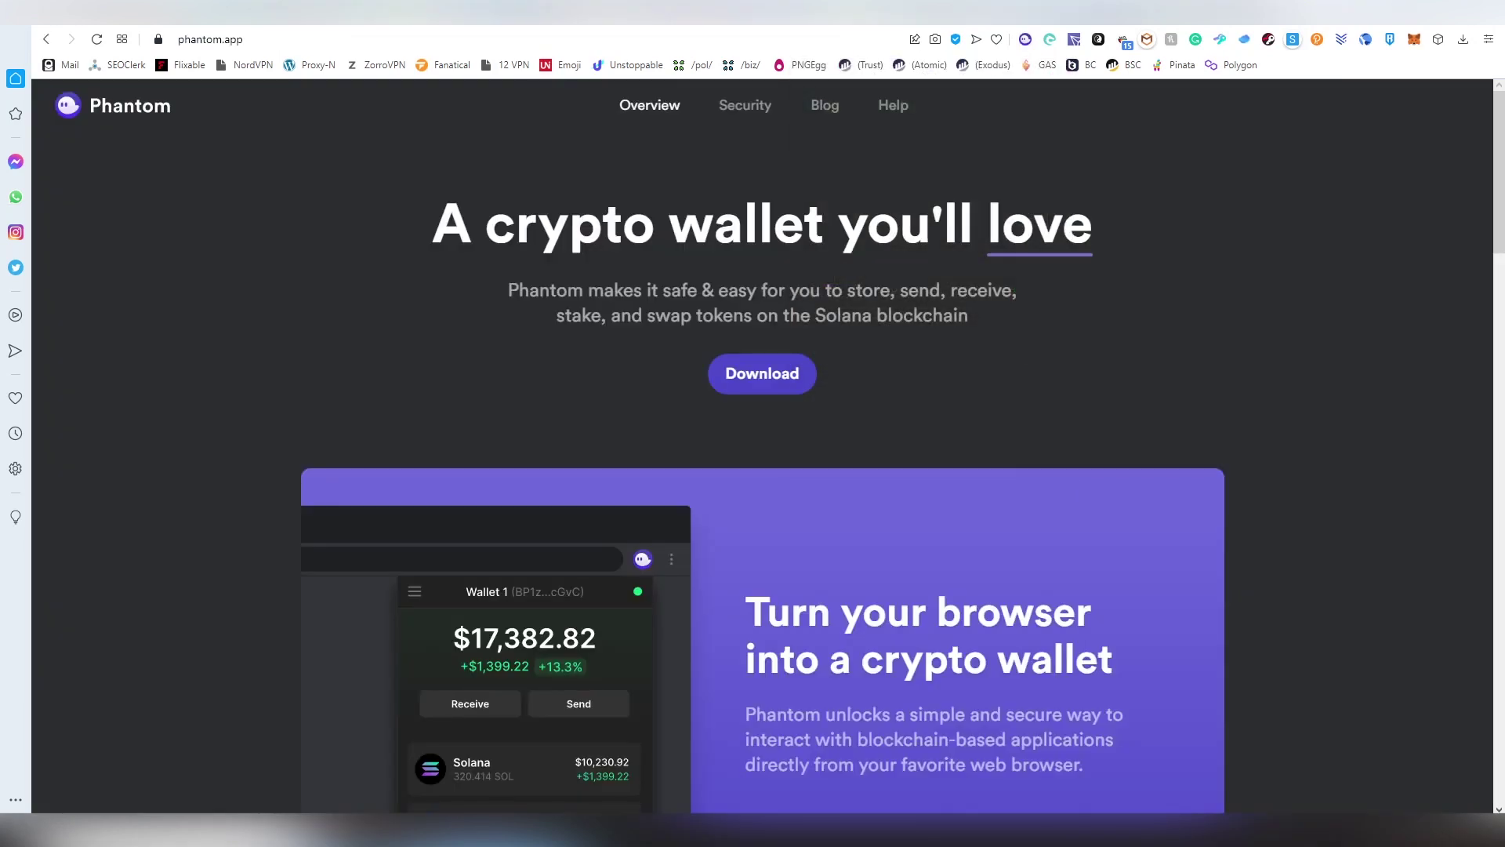
click(1026, 40)
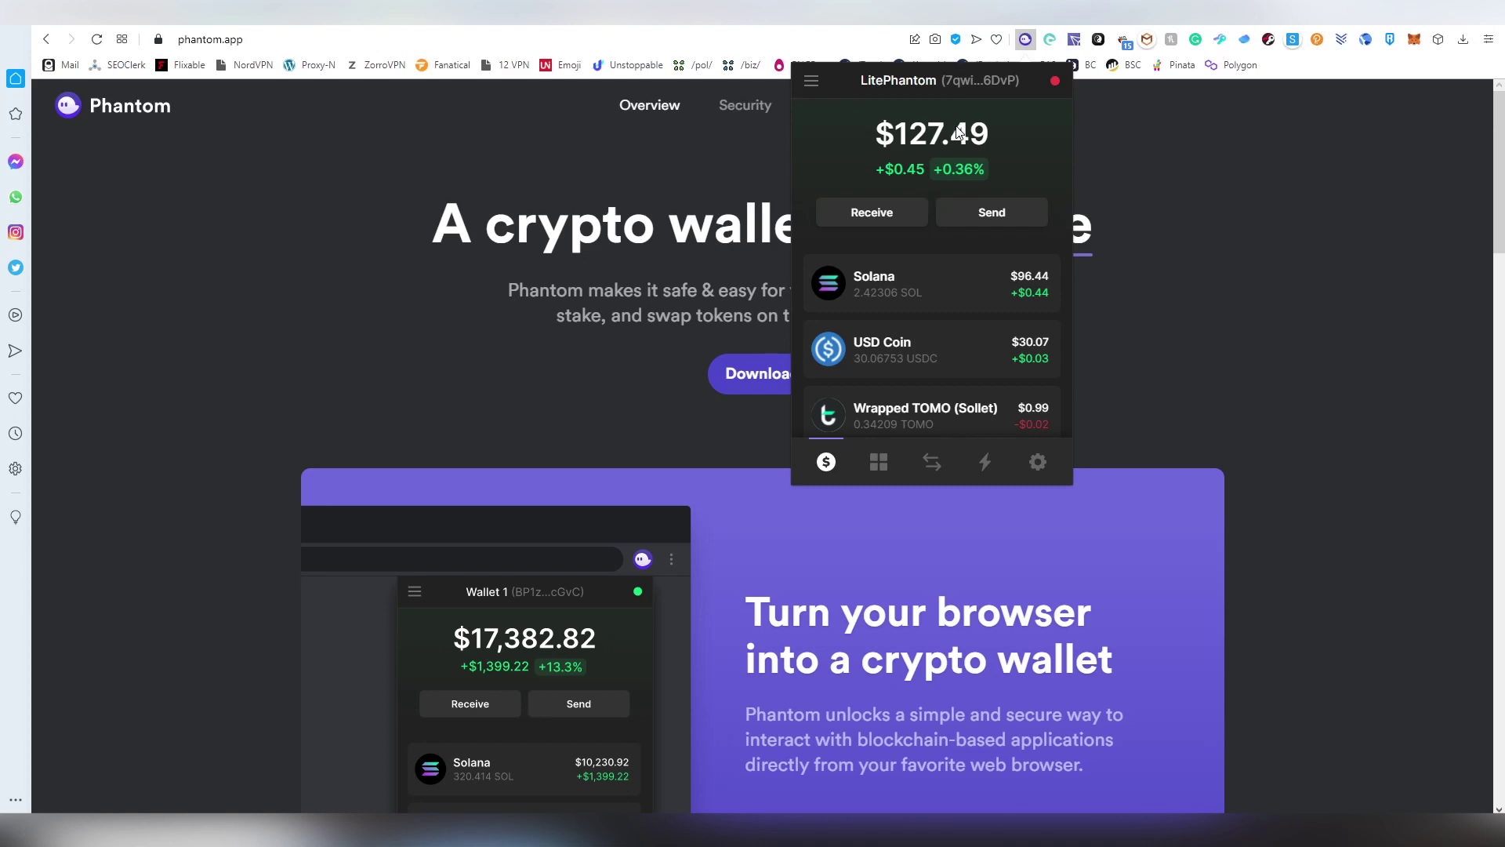
click(950, 271)
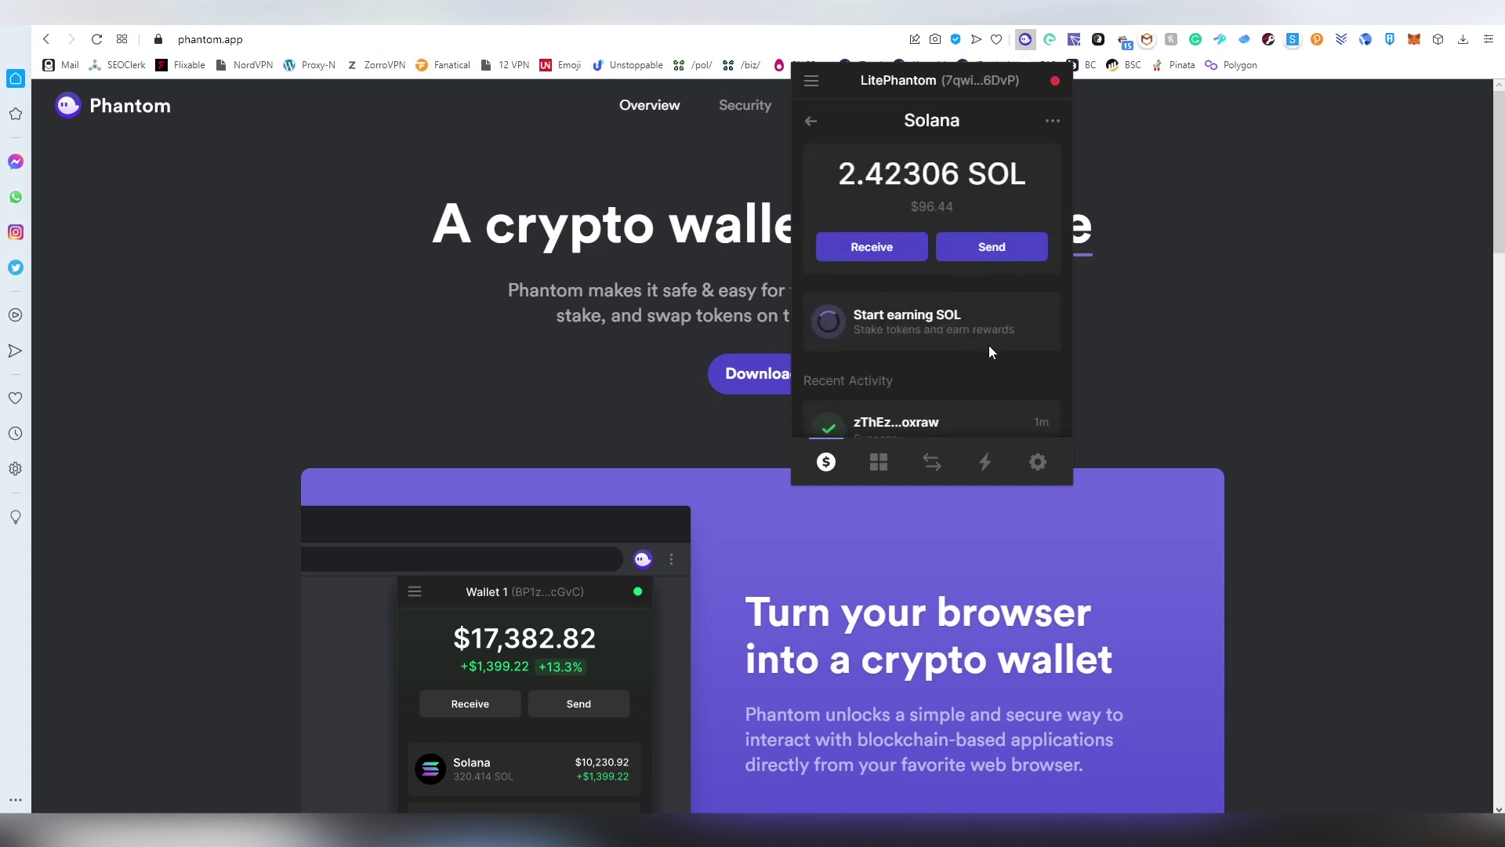
click(1051, 122)
click(1019, 118)
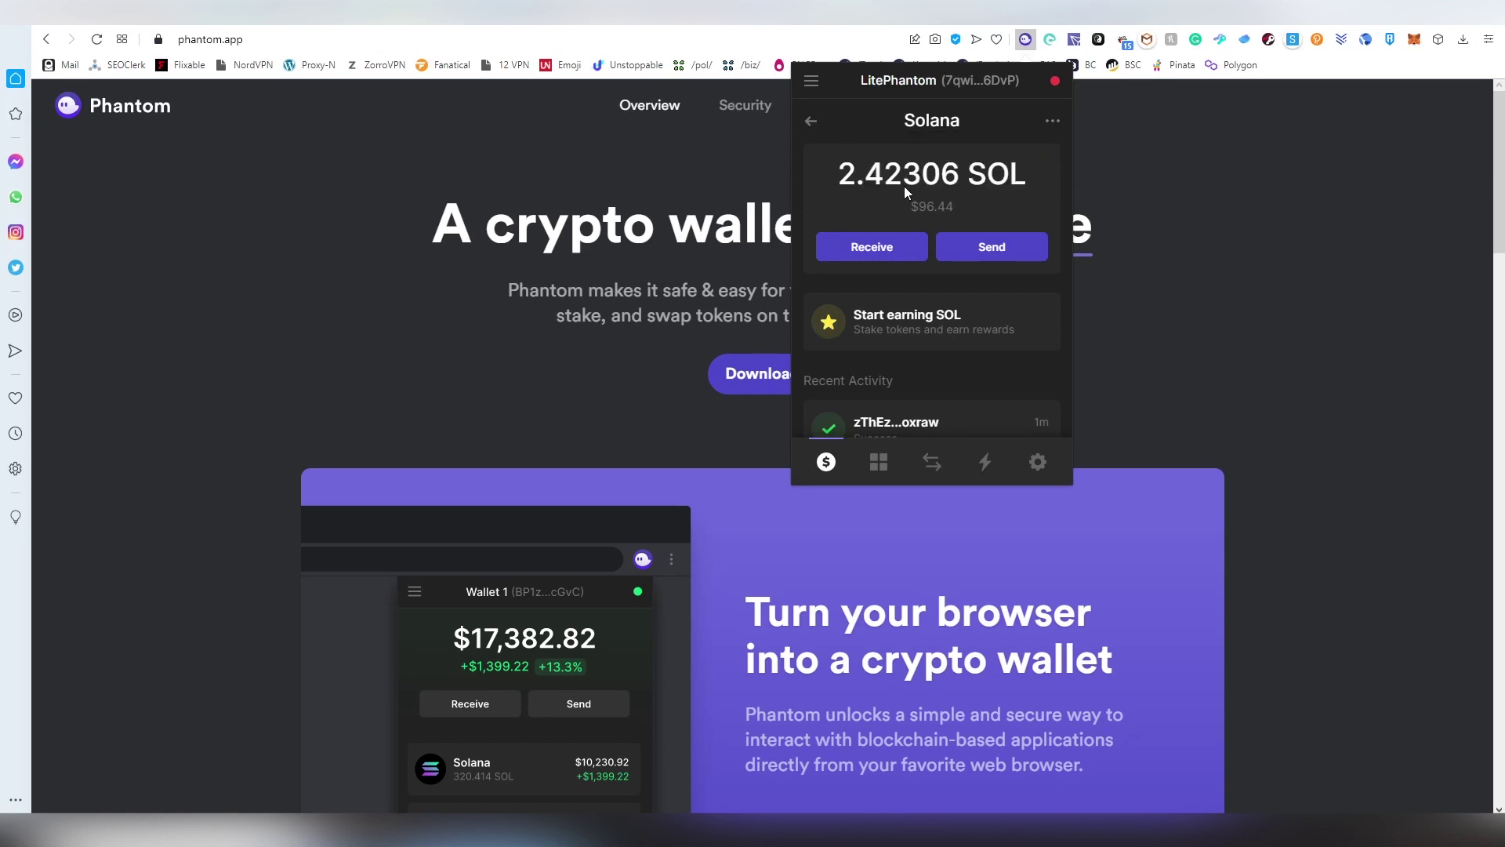
scroll(941, 201, down, 5)
scroll(951, 202, down, 2)
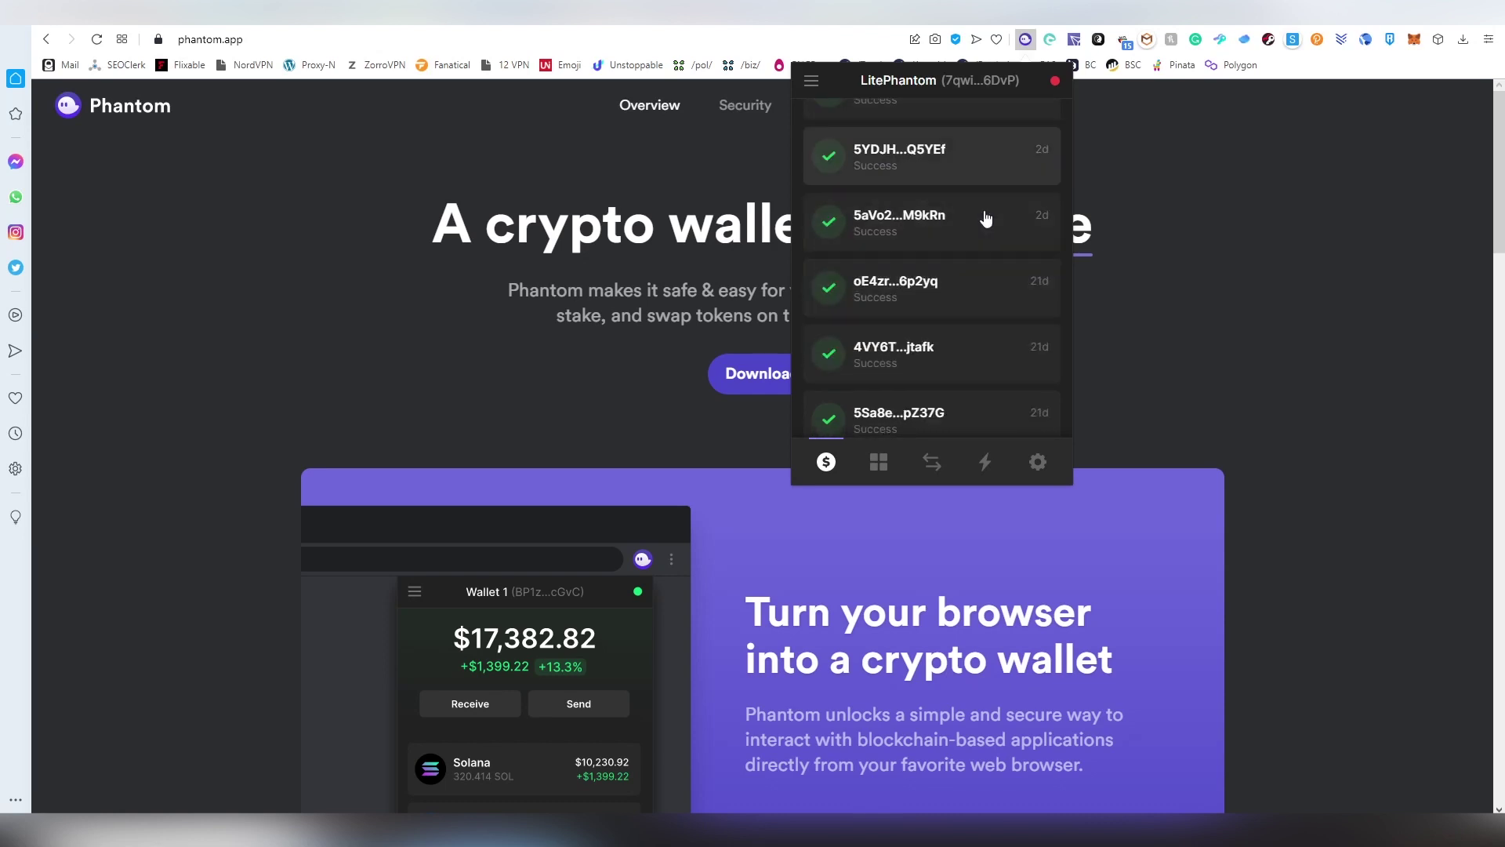
scroll(949, 333, up, 8)
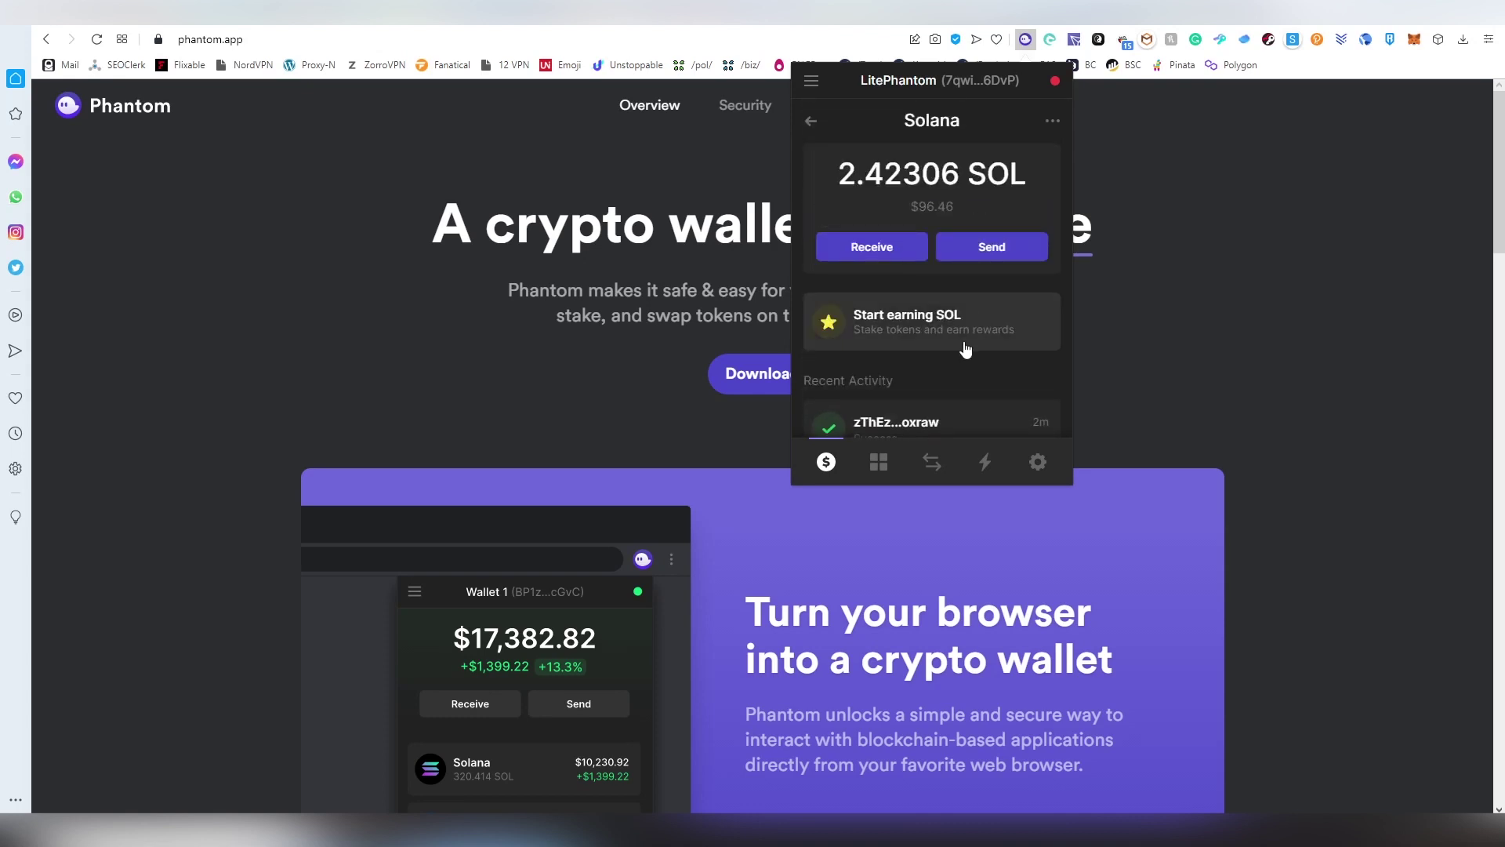
Start staking SOL, look through the available validators and choose Shinobi Systems
click(912, 321)
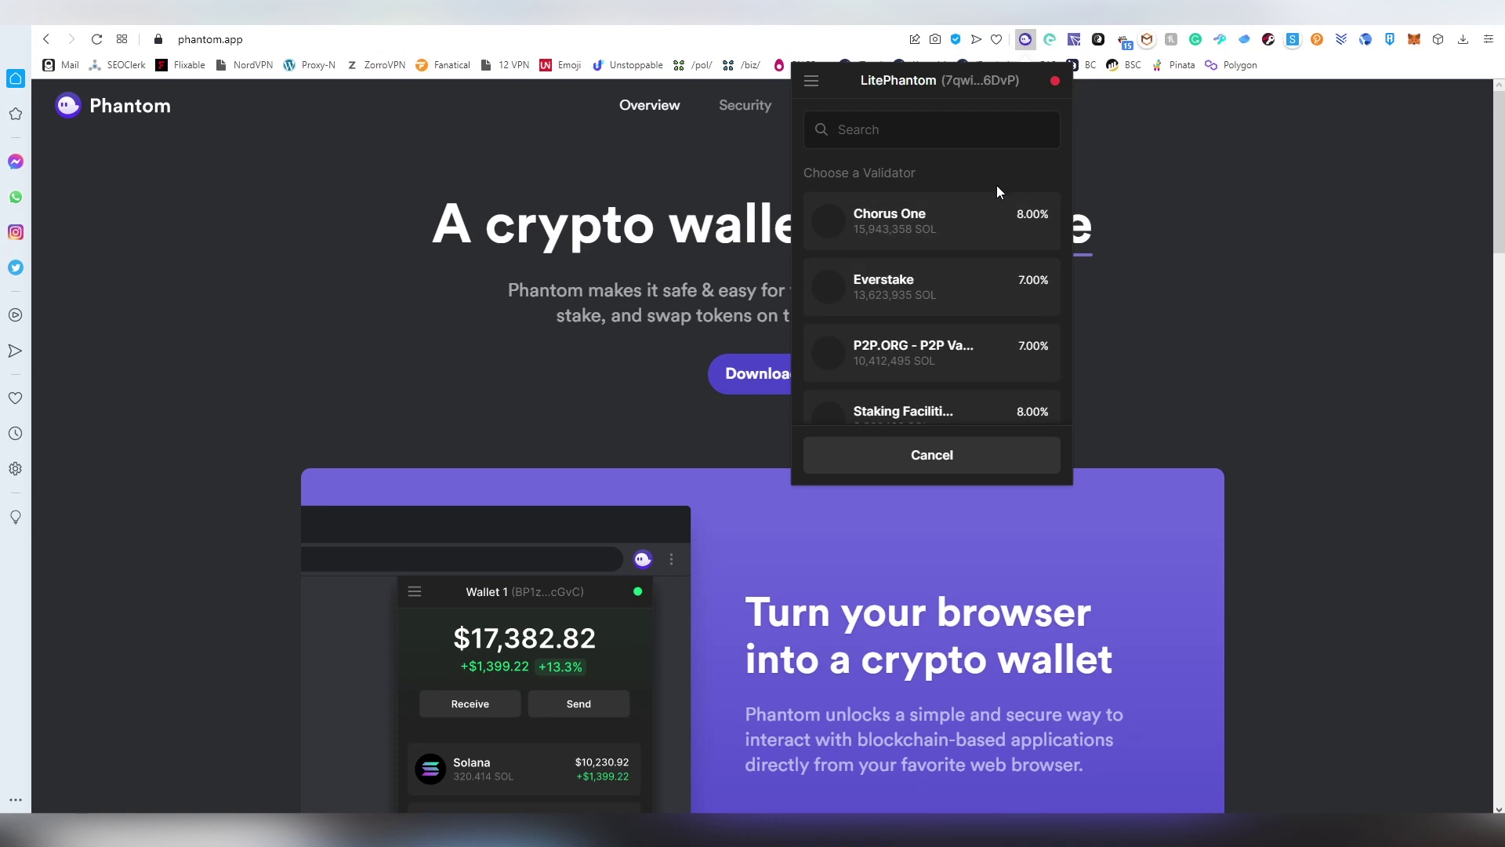
scroll(1019, 258, down, 5)
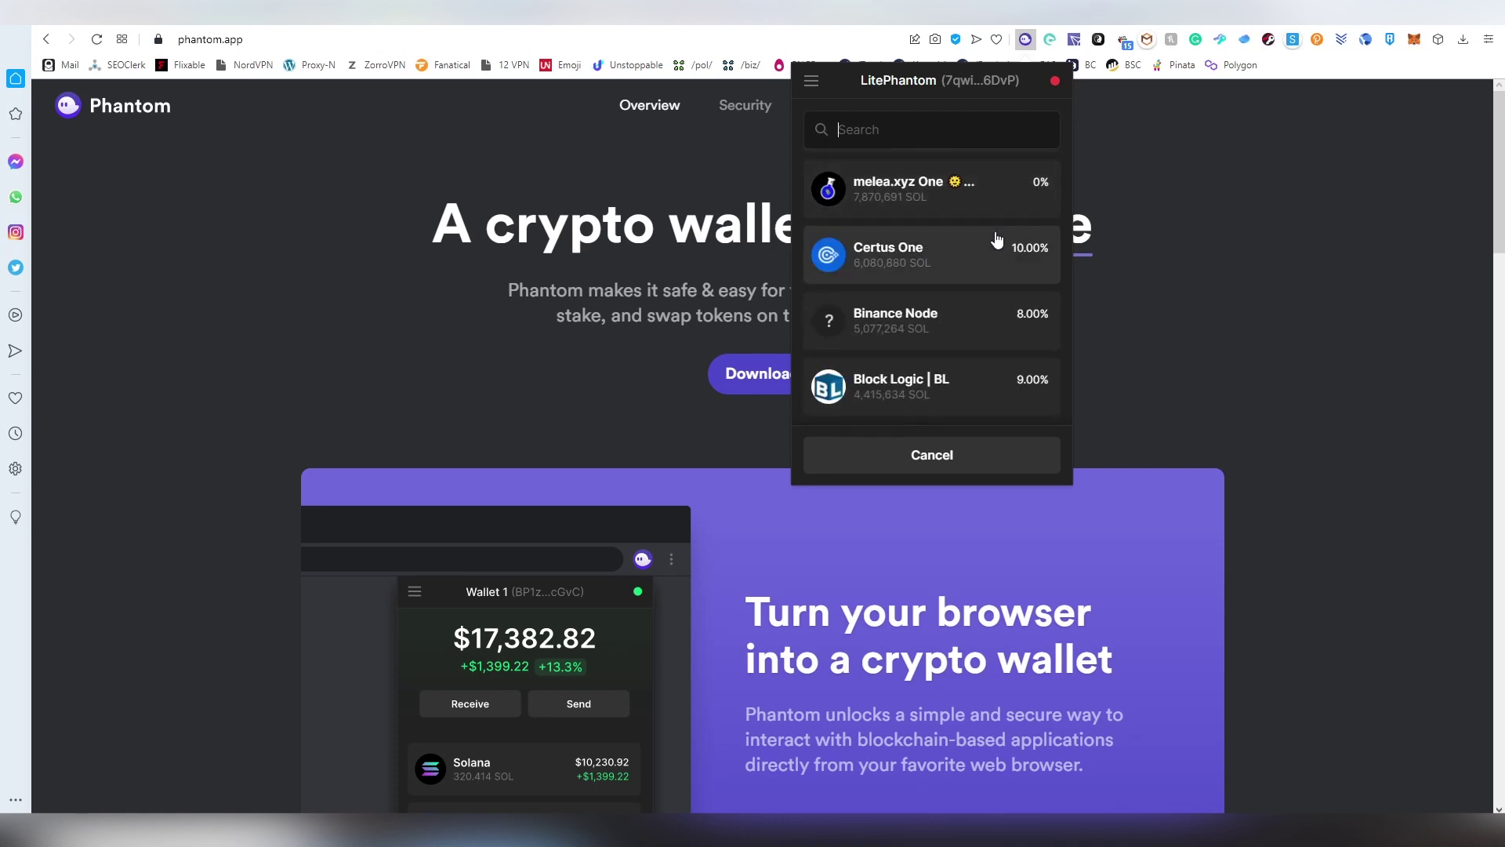
scroll(990, 244, down, 2)
scroll(956, 278, down, 2)
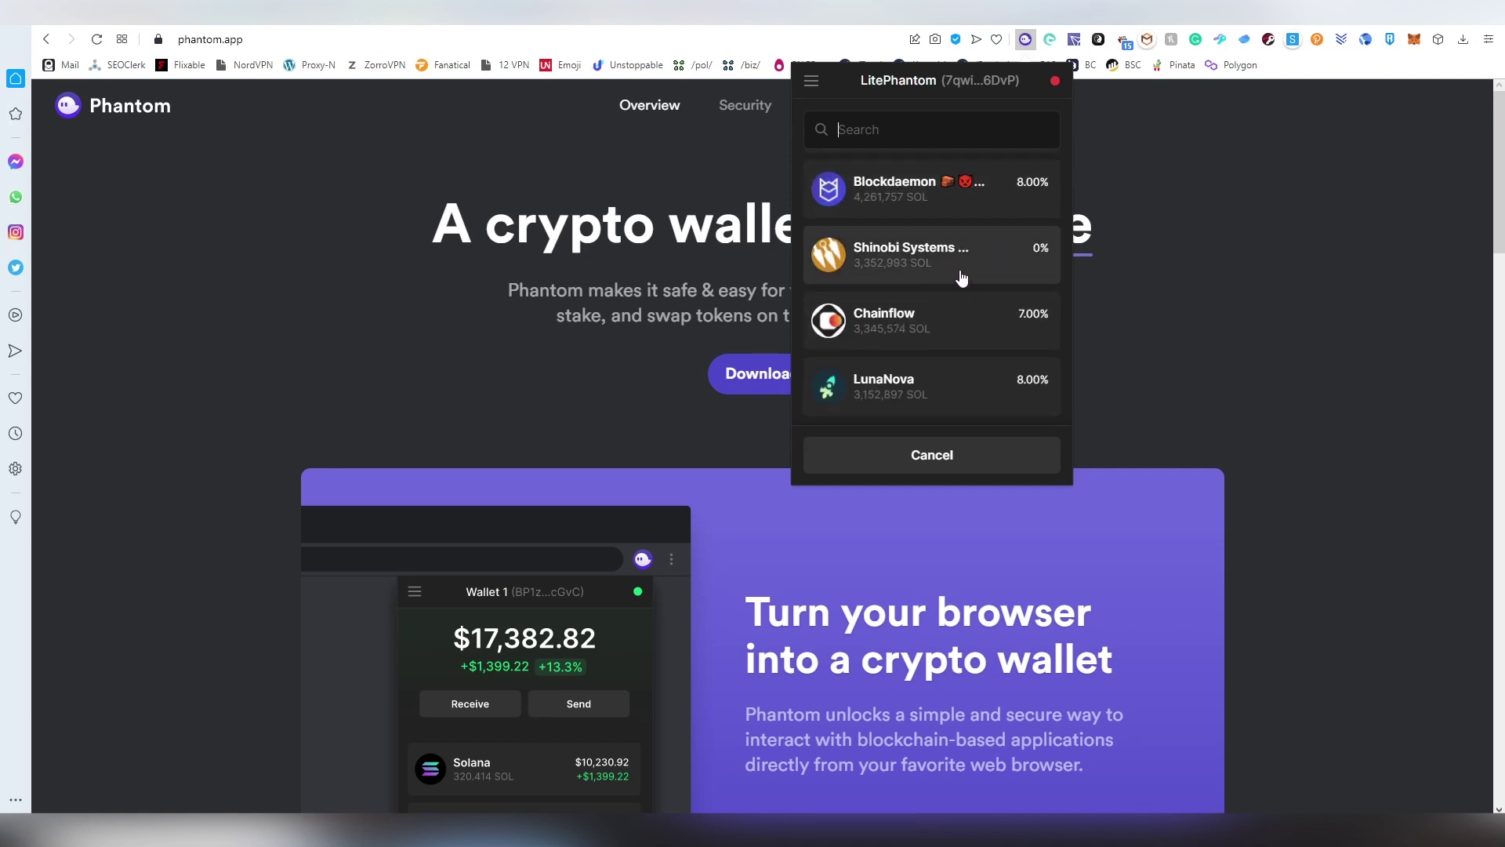
scroll(976, 275, down, 2)
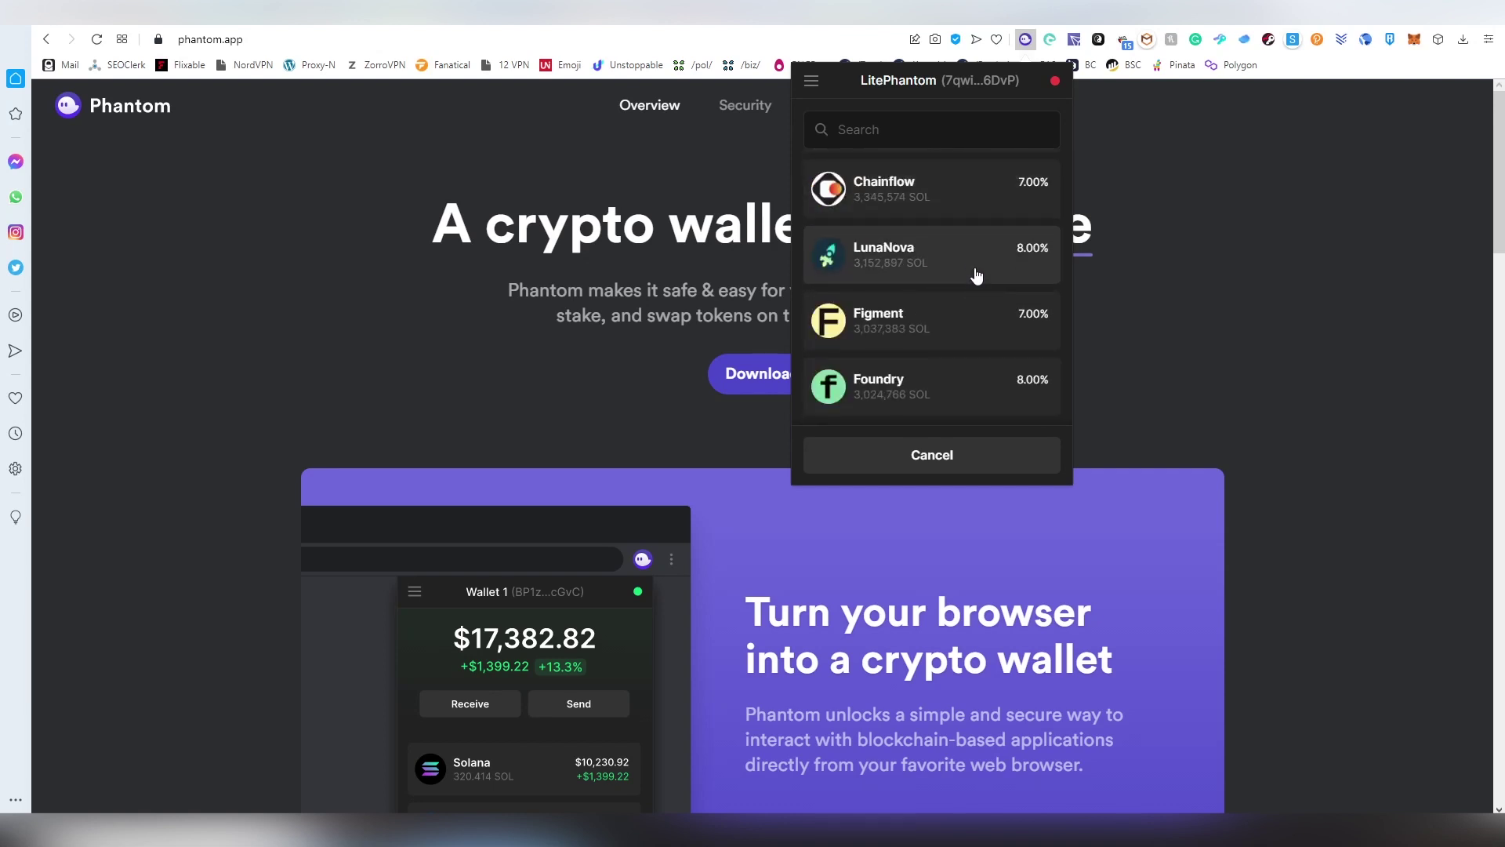
scroll(977, 276, up, 3)
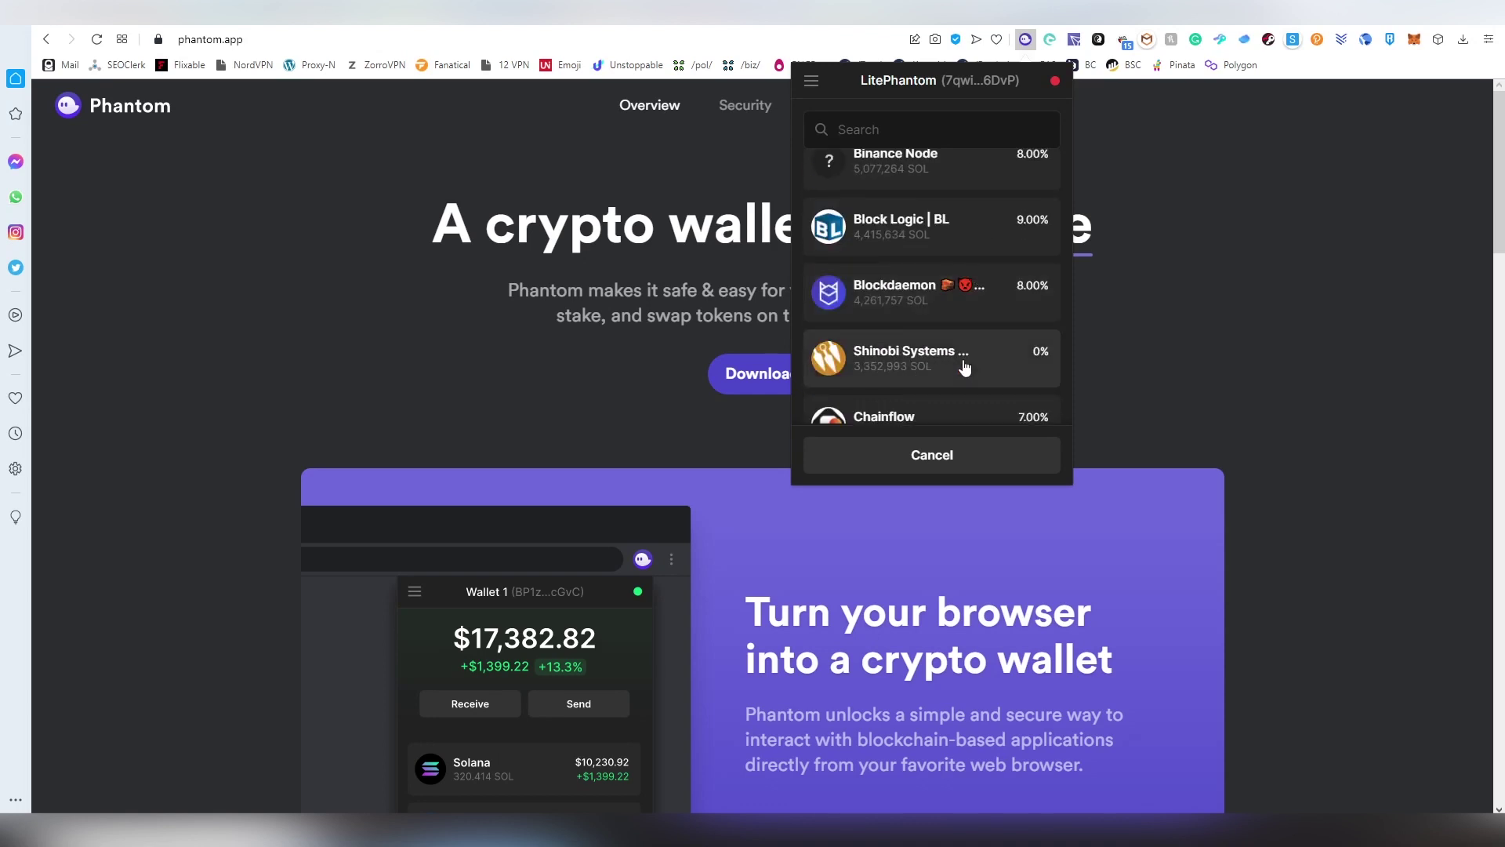
click(966, 359)
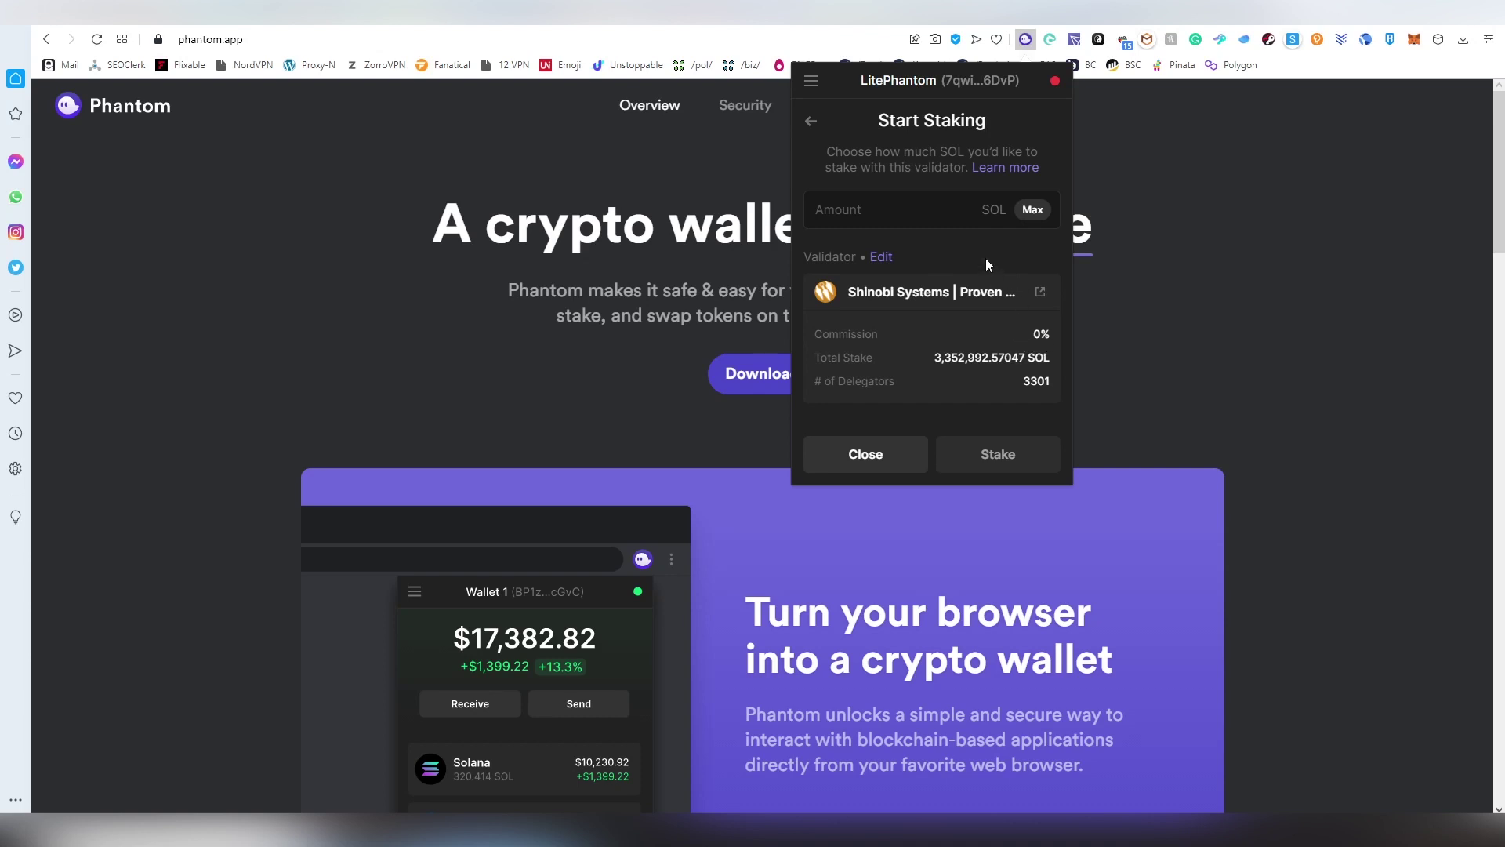
Stake 1 SOL with the chosen validator and close the staking progress screen
text(2)
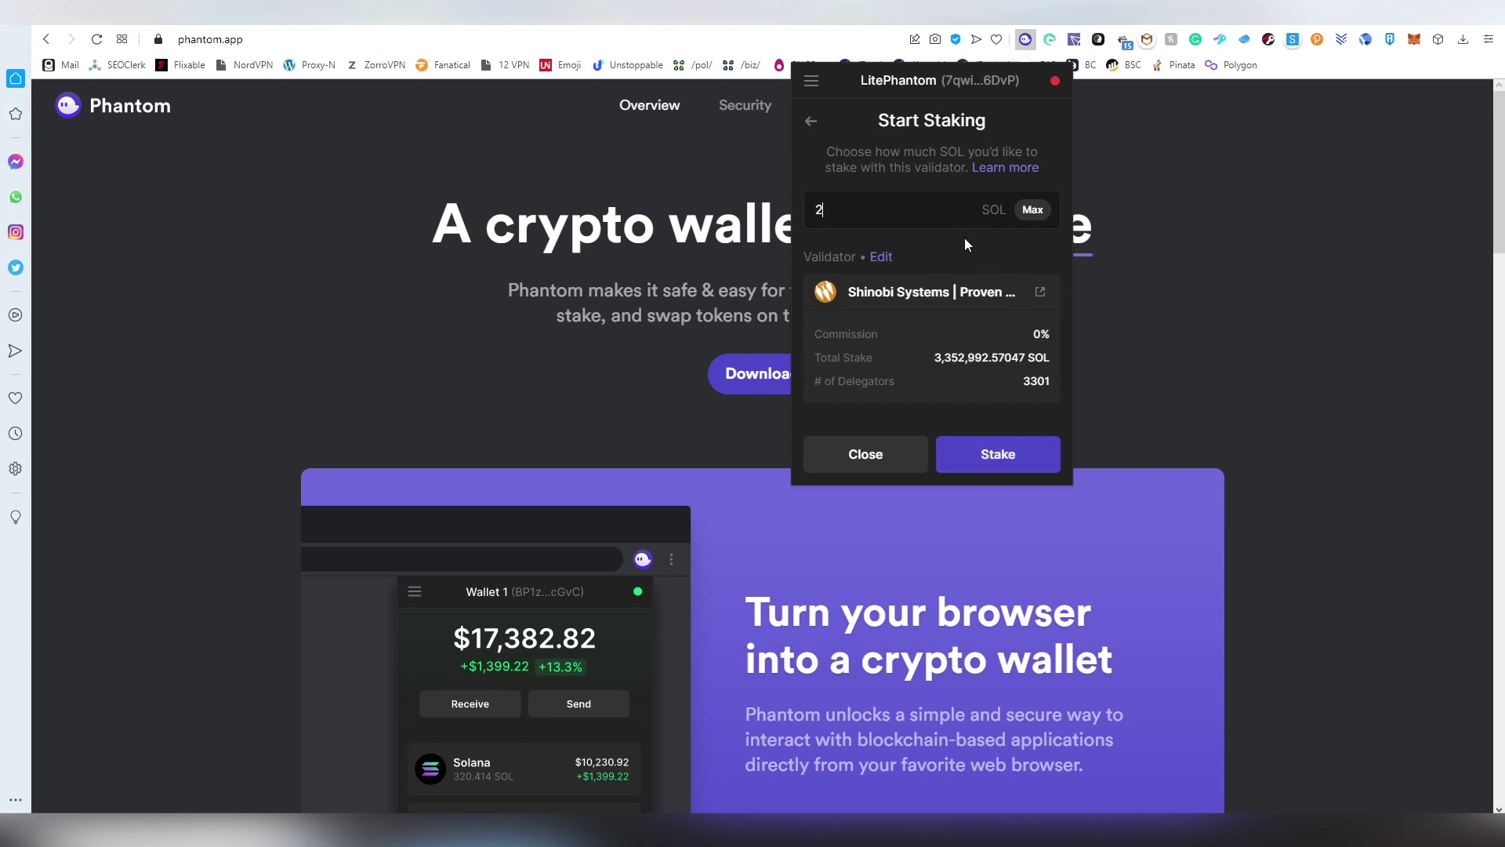
key(BackSpace)
text(1)
click(1001, 459)
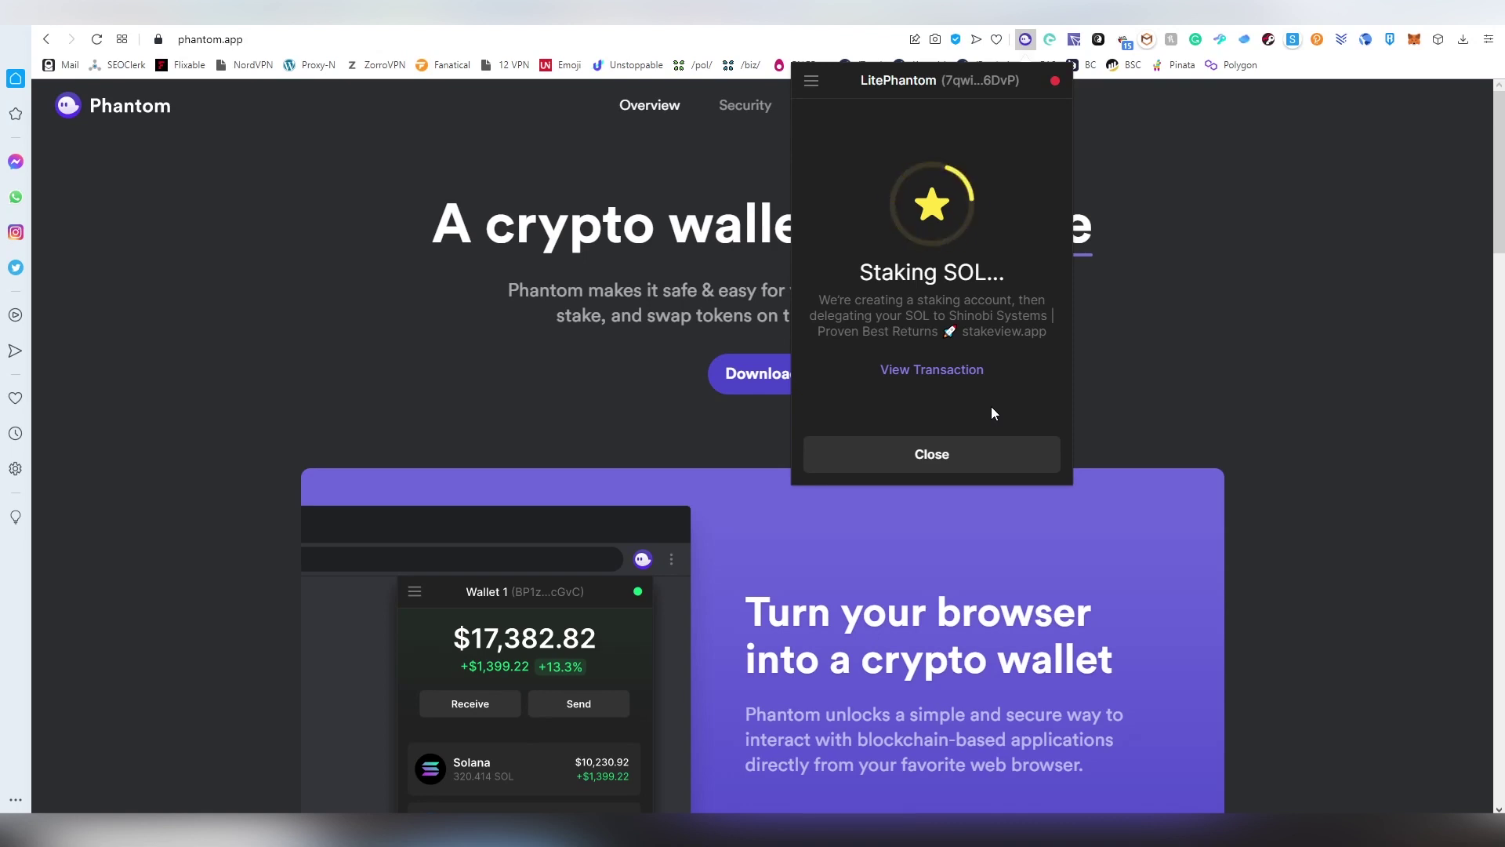
click(1001, 454)
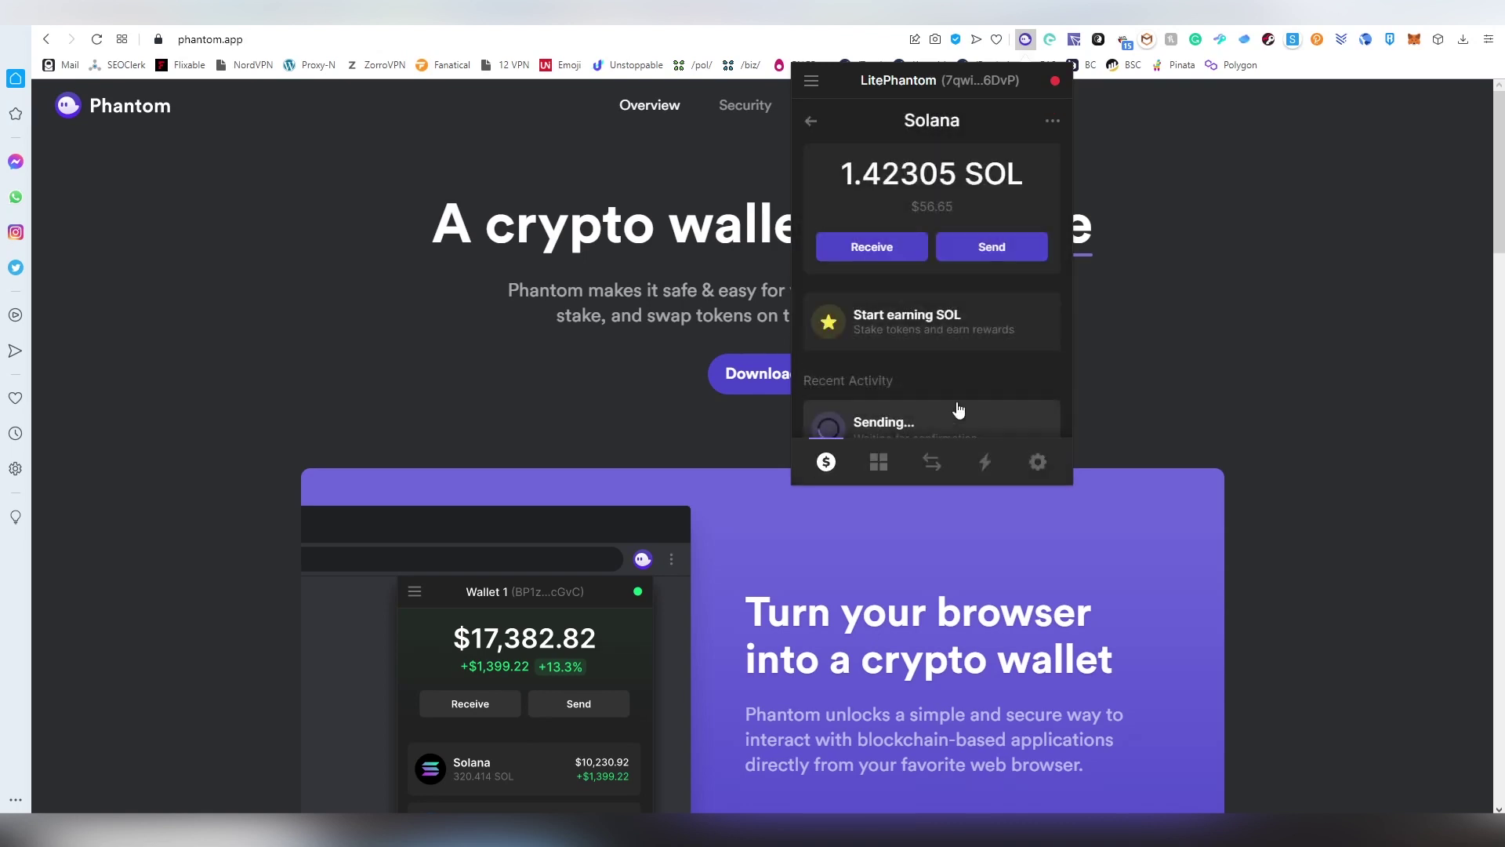
Check the new staking transaction in Solana's recent activity and return to the wallet's token list
scroll(989, 289, down, 3)
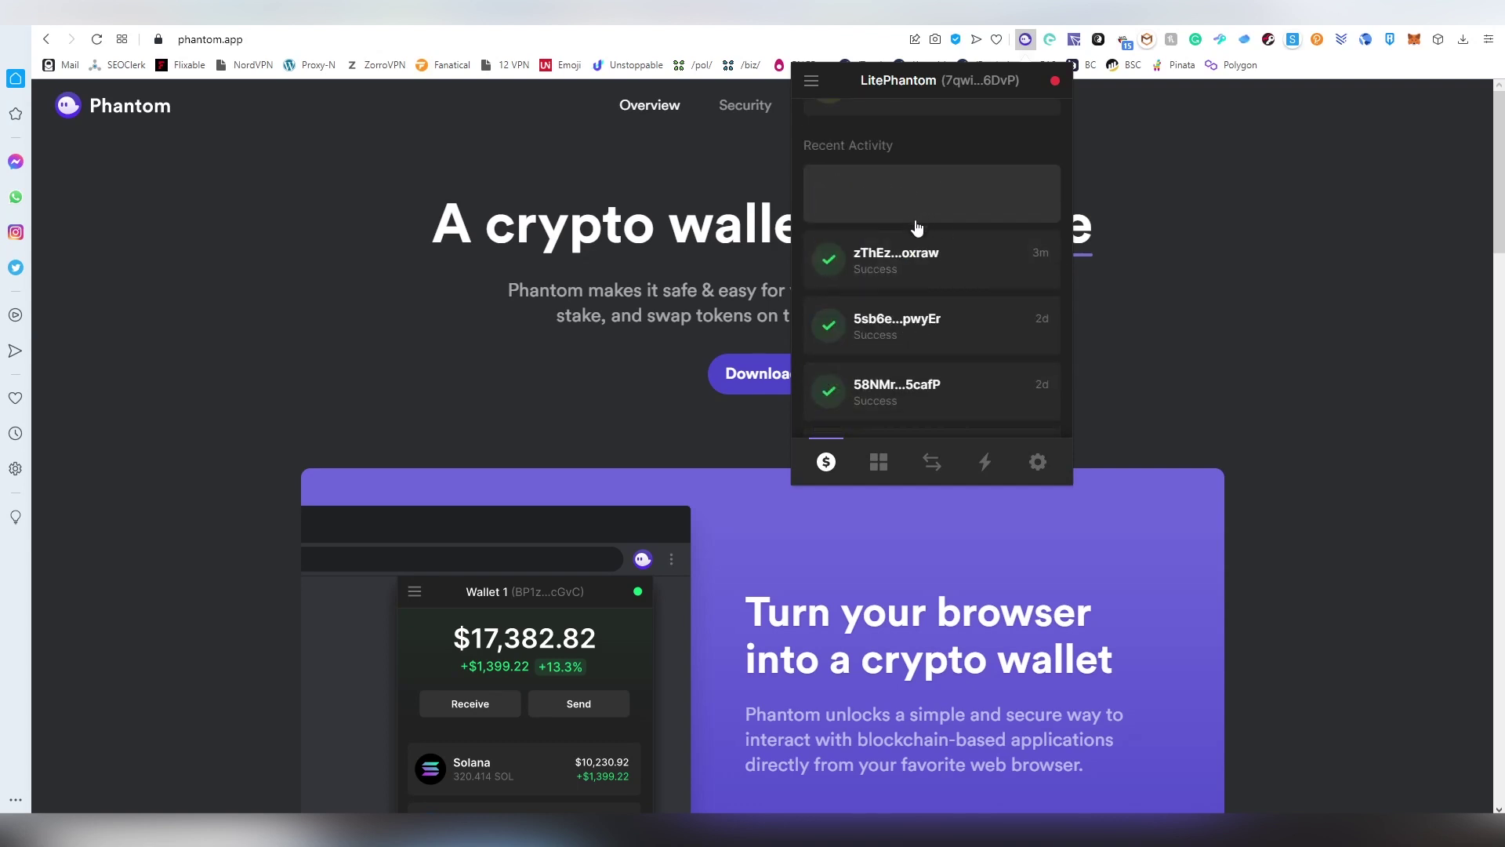
scroll(935, 211, up, 3)
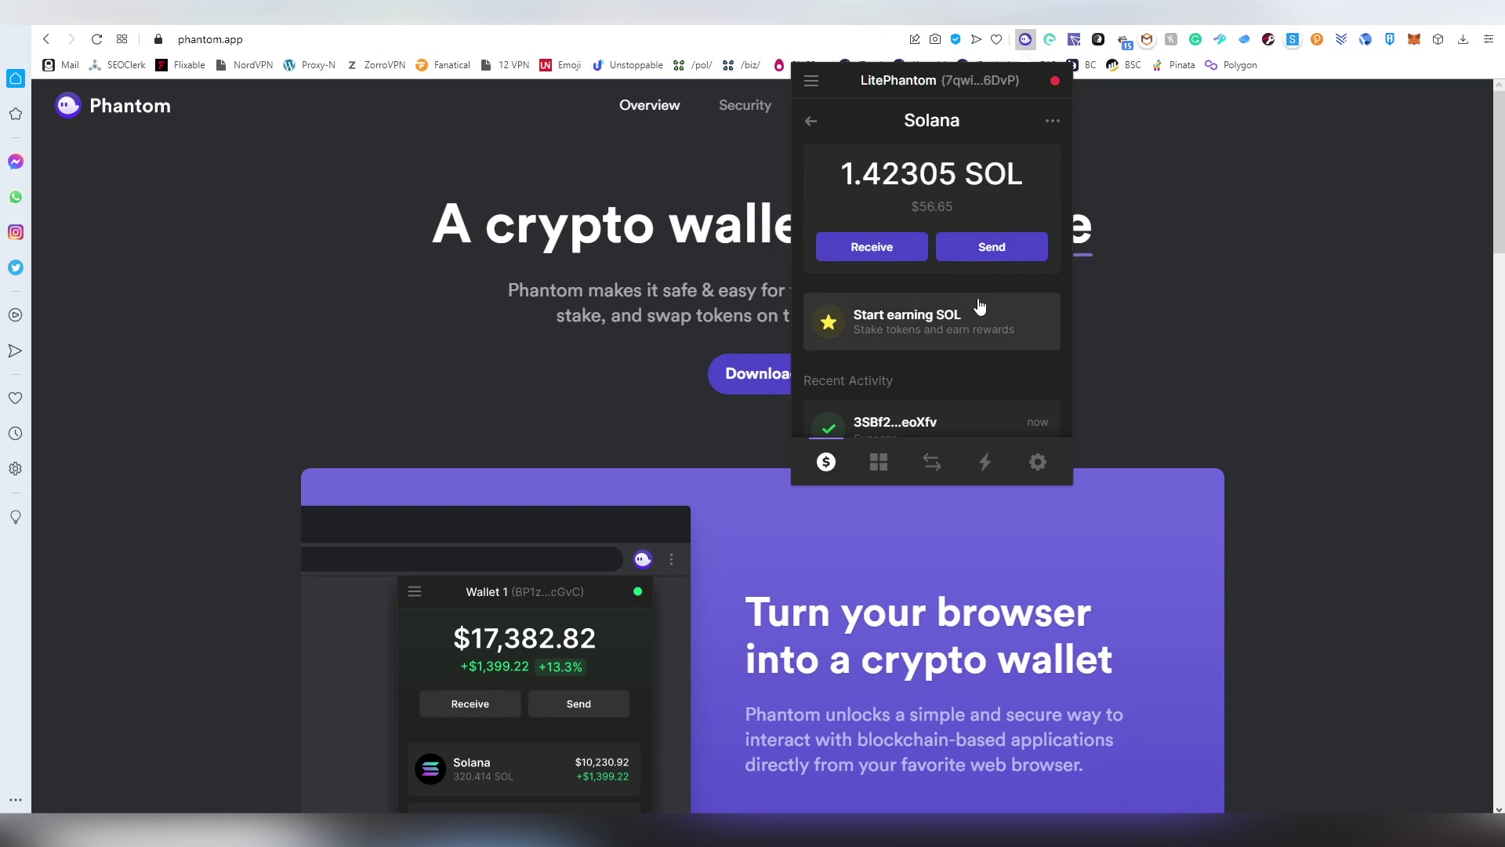
click(817, 127)
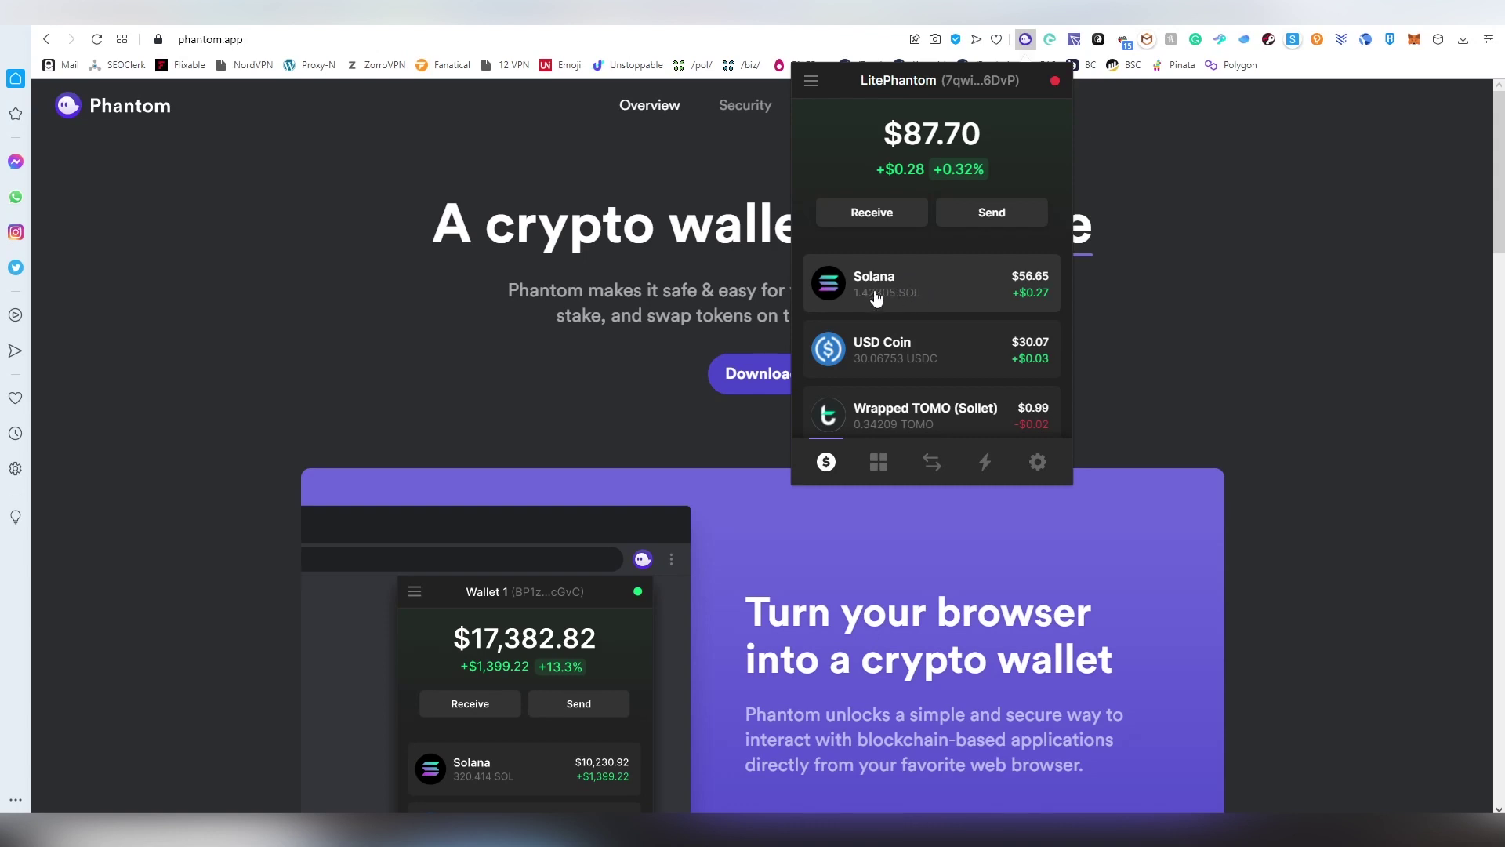
click(959, 293)
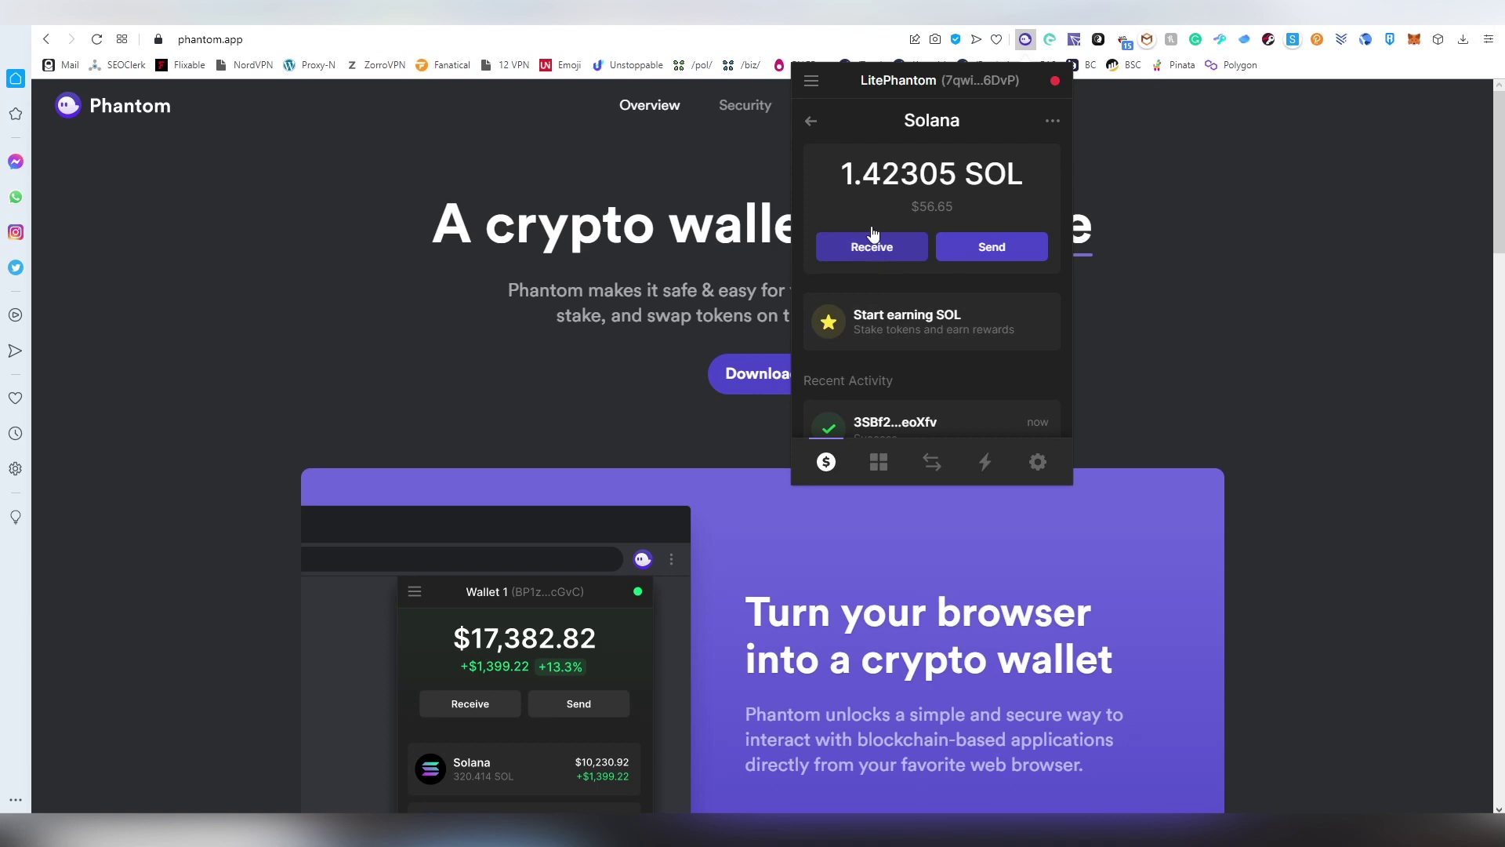
click(950, 319)
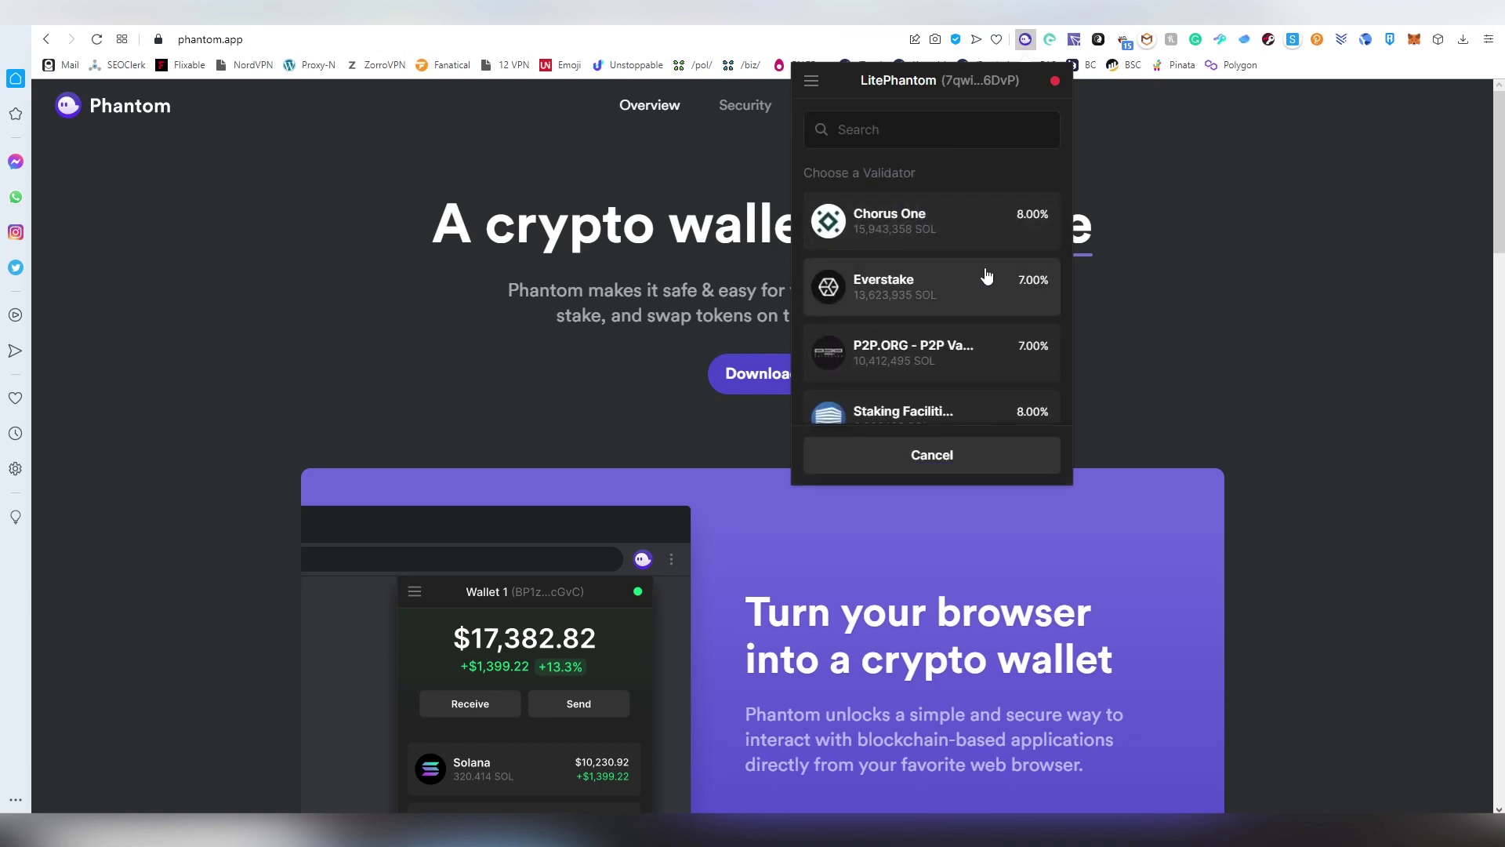
scroll(986, 266, down, 5)
scroll(988, 269, down, 3)
click(984, 270)
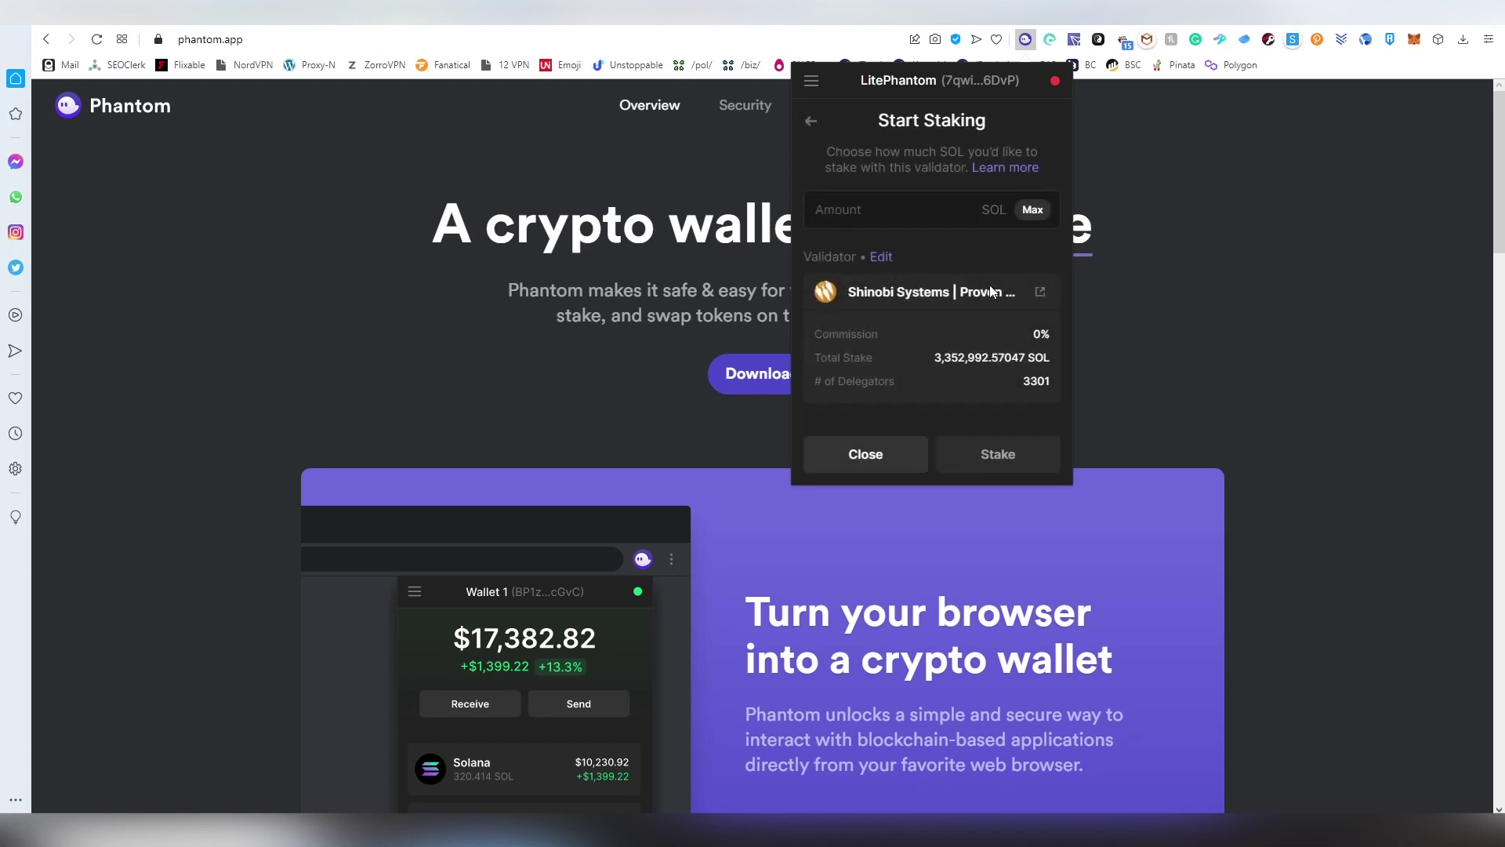
click(1026, 212)
click(885, 259)
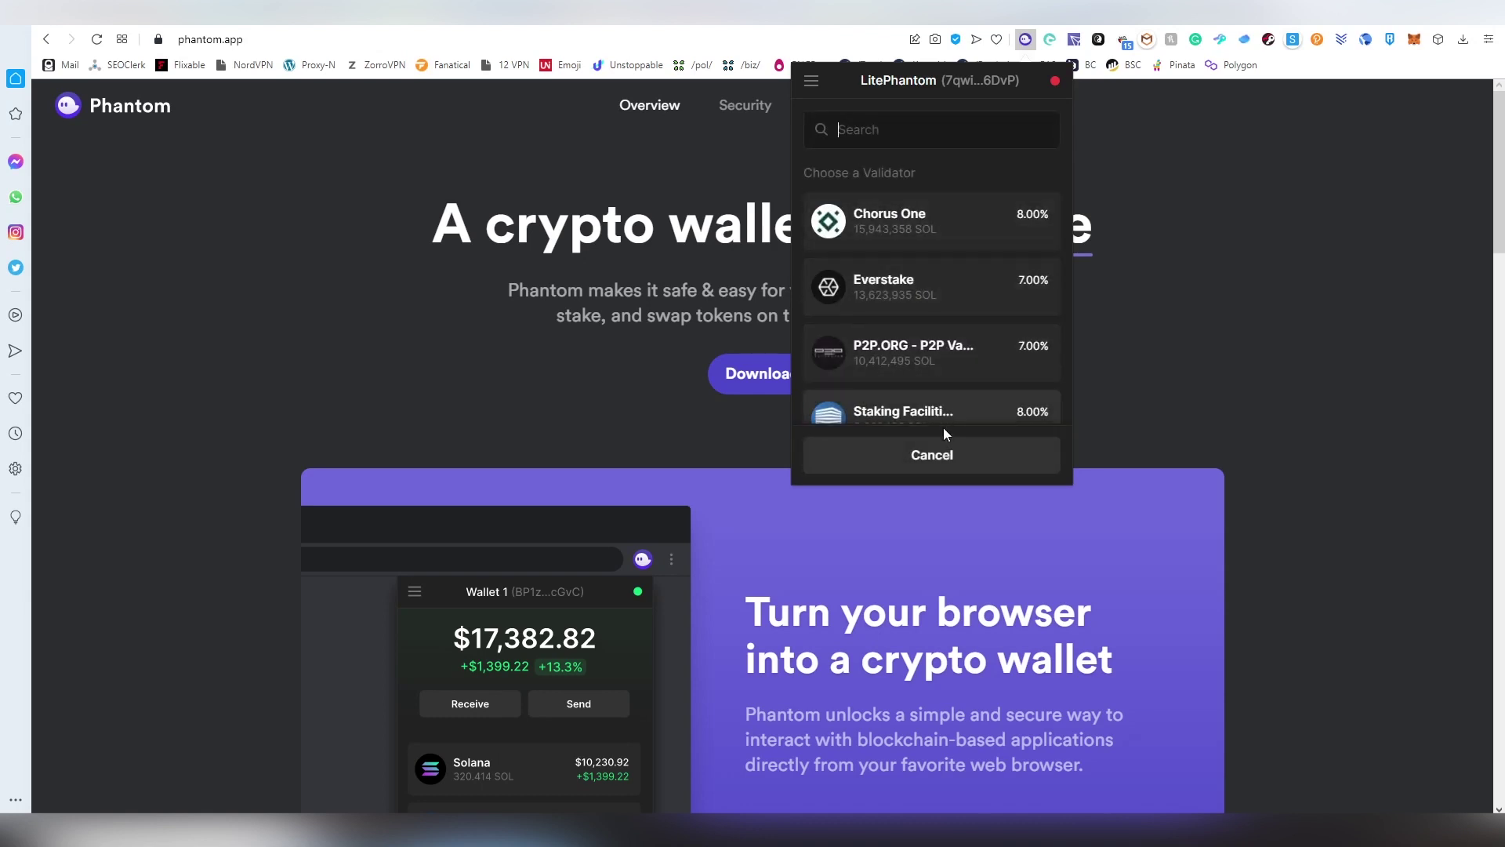
click(942, 451)
Look over the Solana token's page, including its send form and deposit QR code, and close both screens
click(1051, 122)
click(1039, 123)
scroll(957, 259, down, 4)
scroll(957, 266, up, 4)
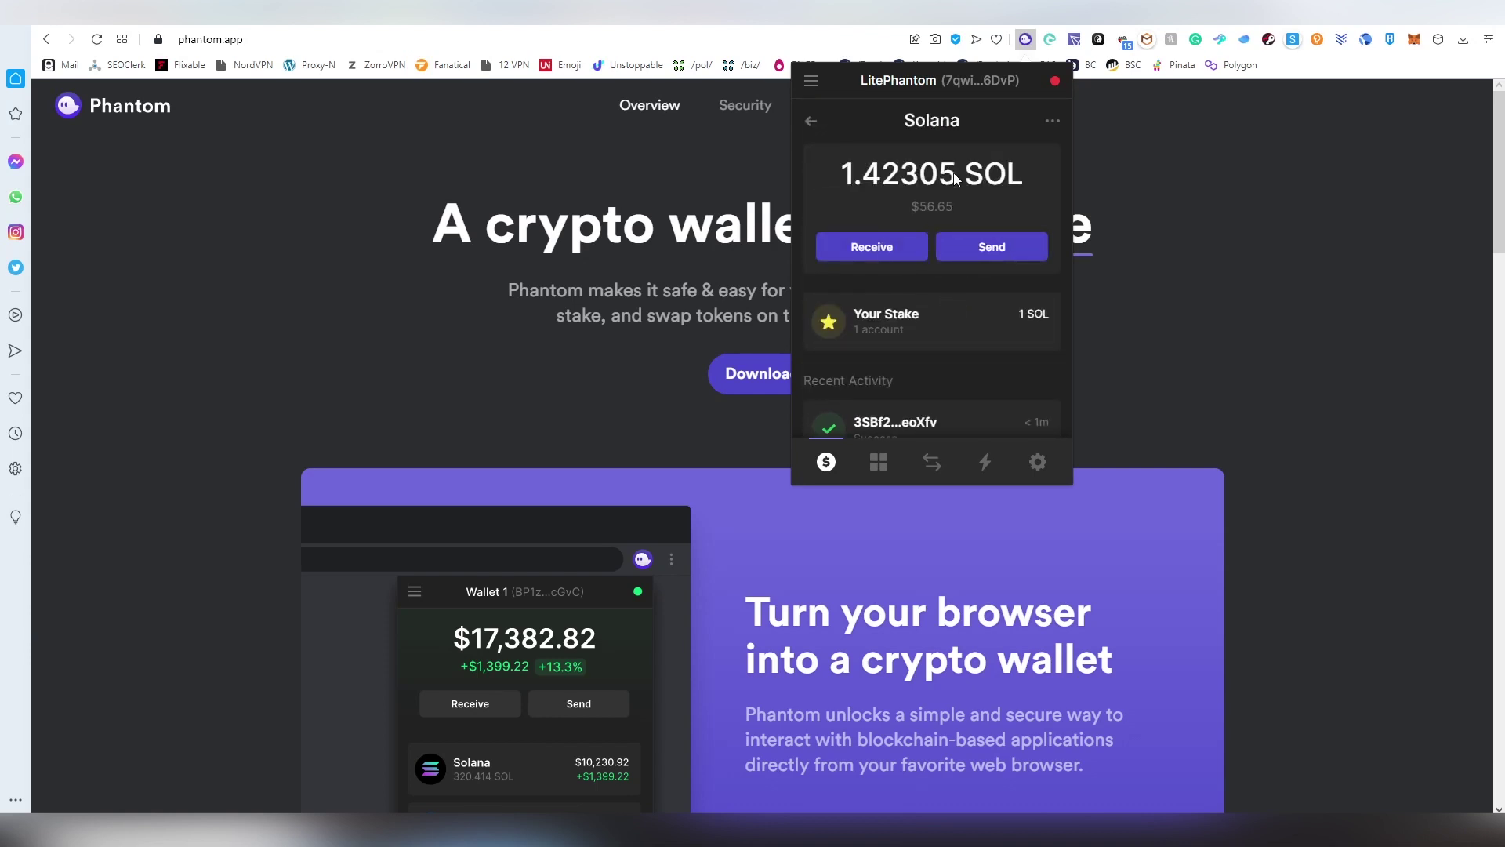
click(987, 248)
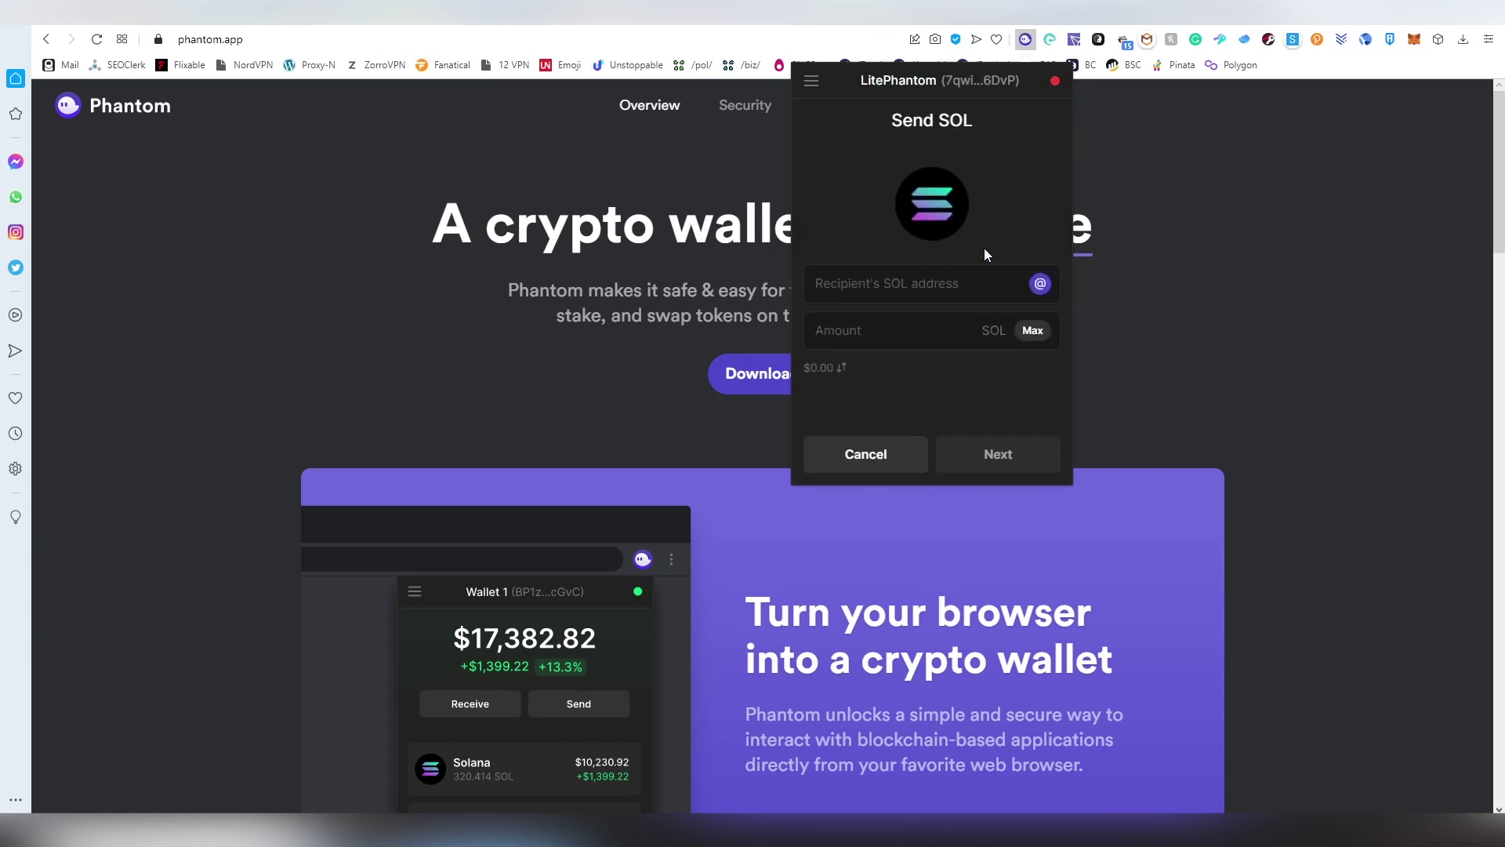
click(866, 453)
click(868, 239)
scroll(868, 243, down, 1)
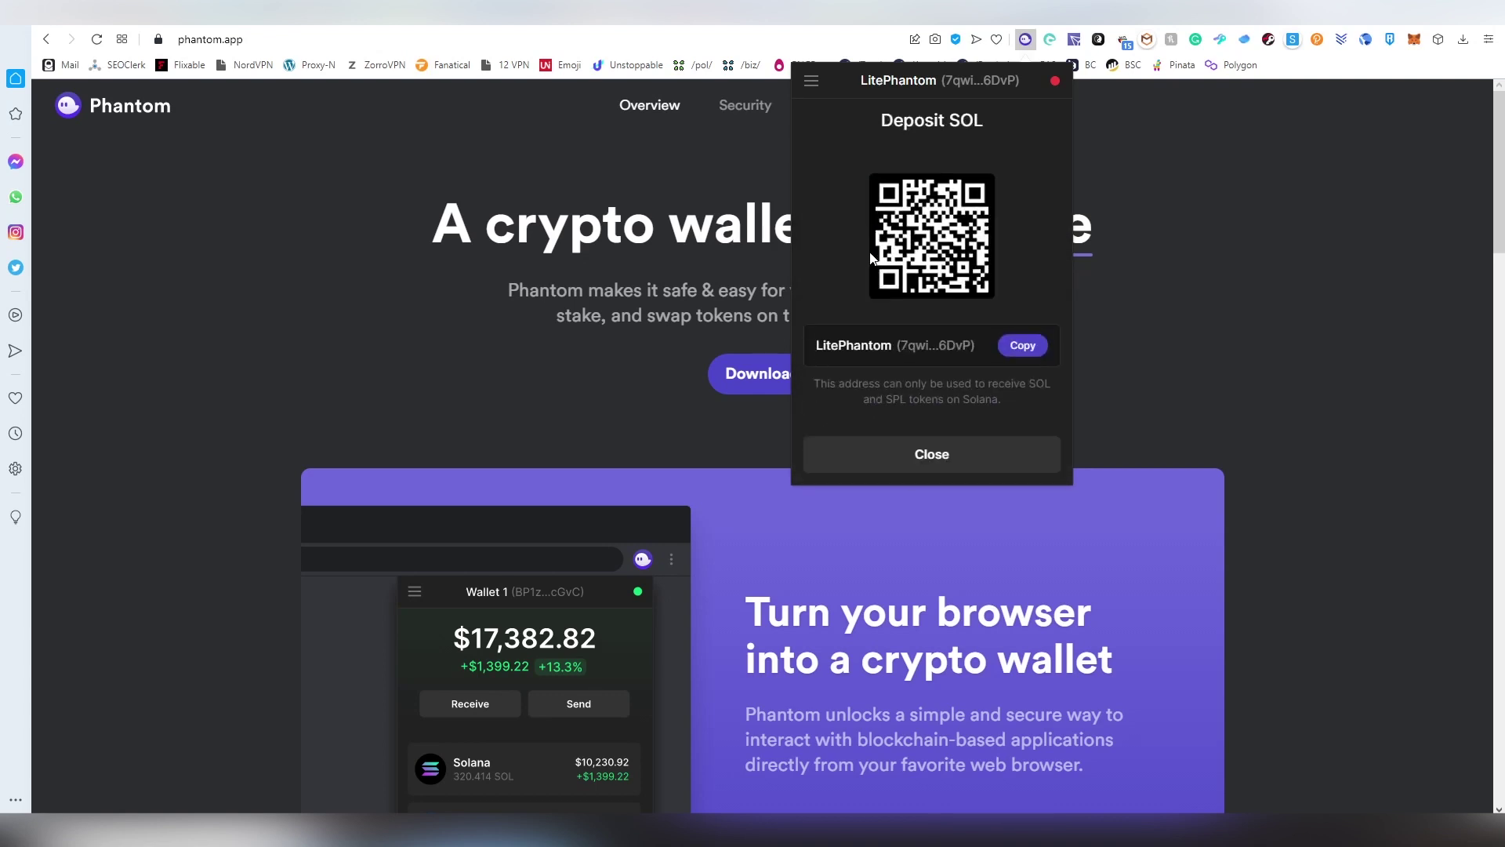
click(865, 450)
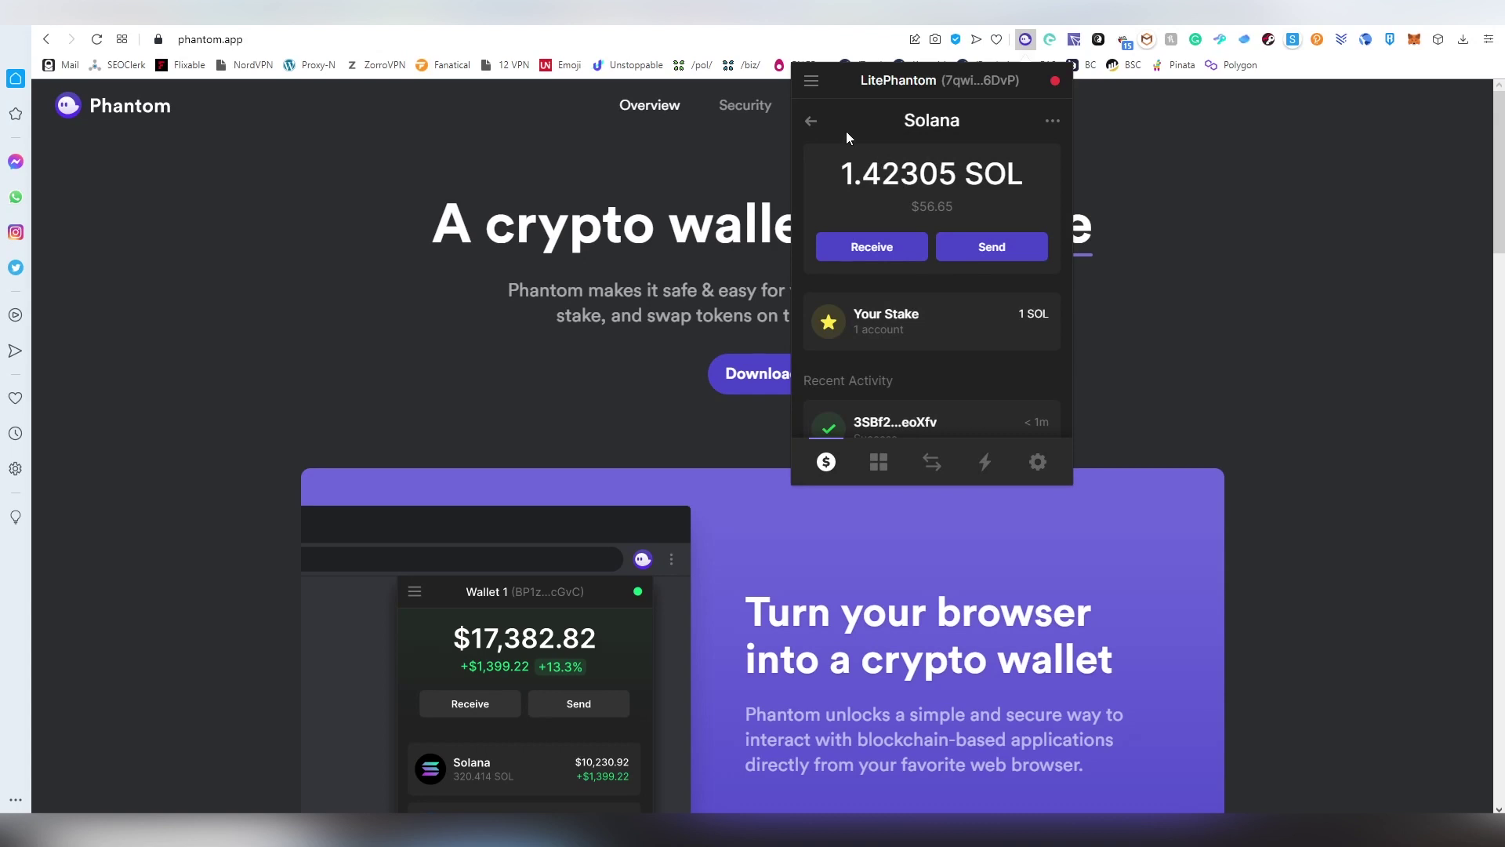
Examine the details of the stake with Shinobi Systems, return to the token list and close the wallet
click(943, 316)
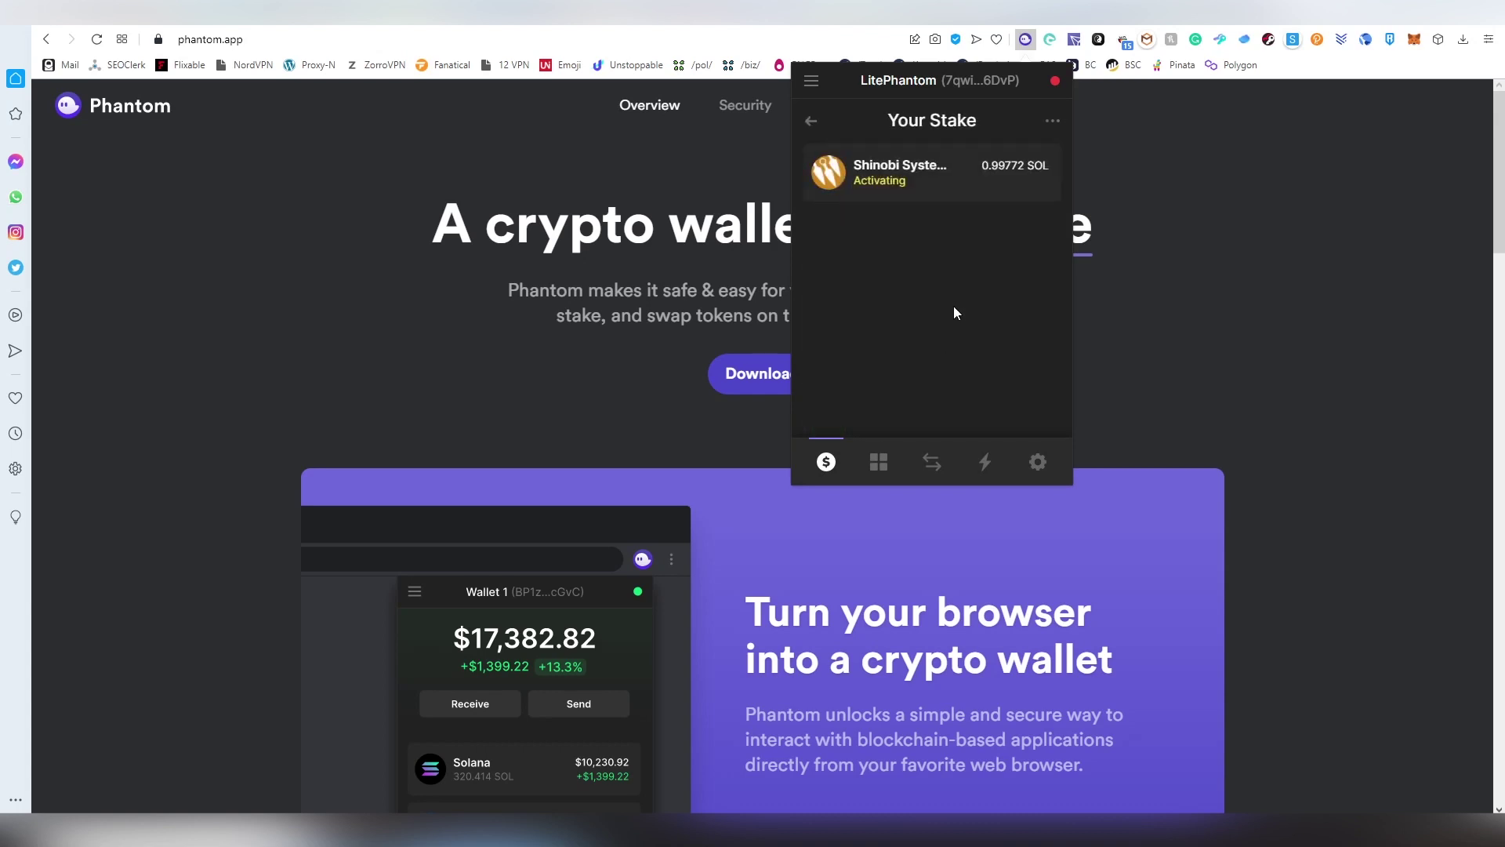
click(943, 185)
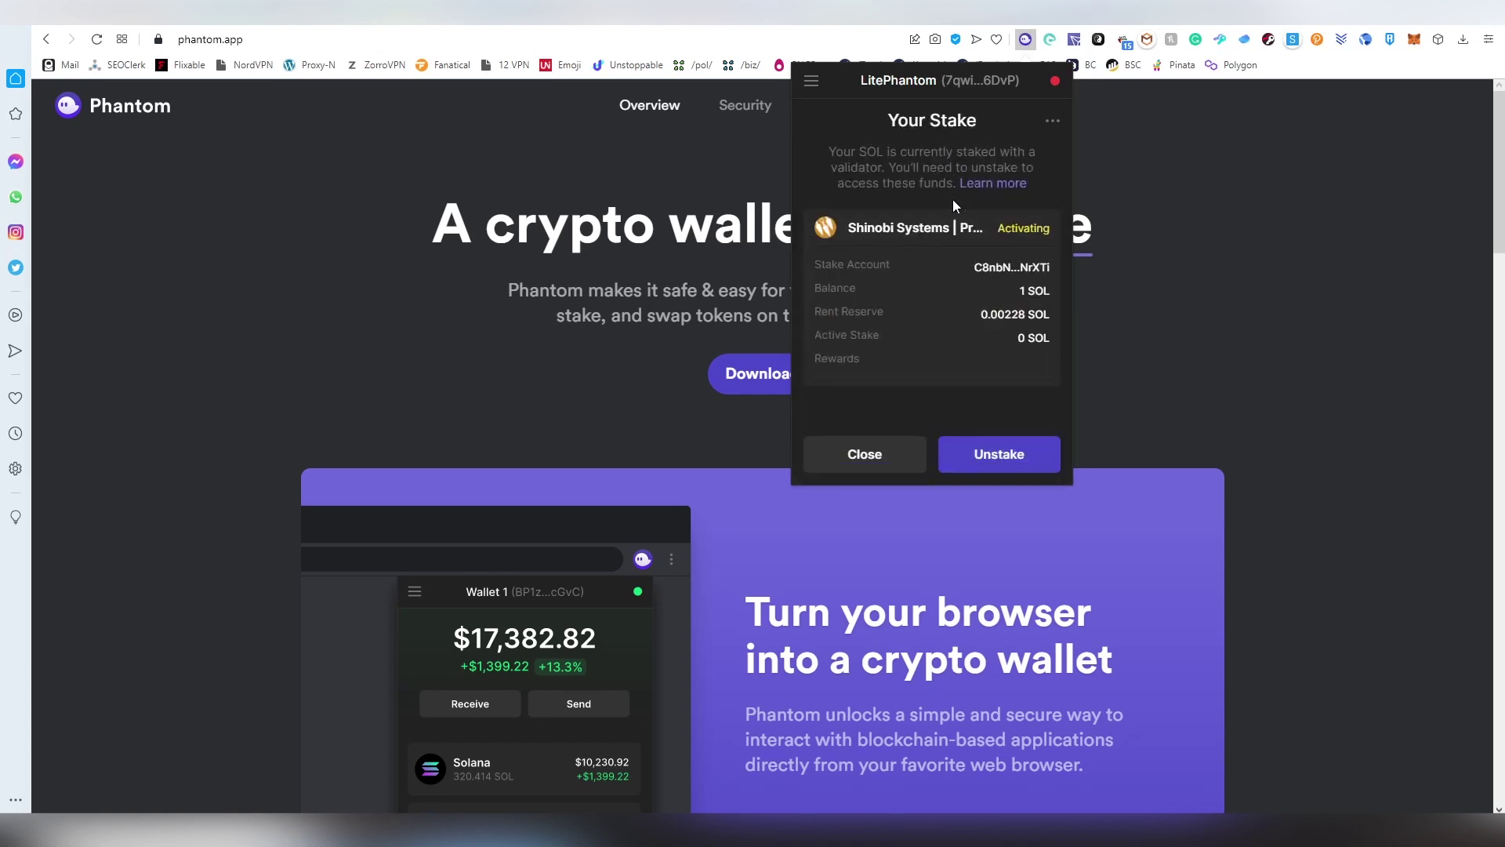
click(889, 448)
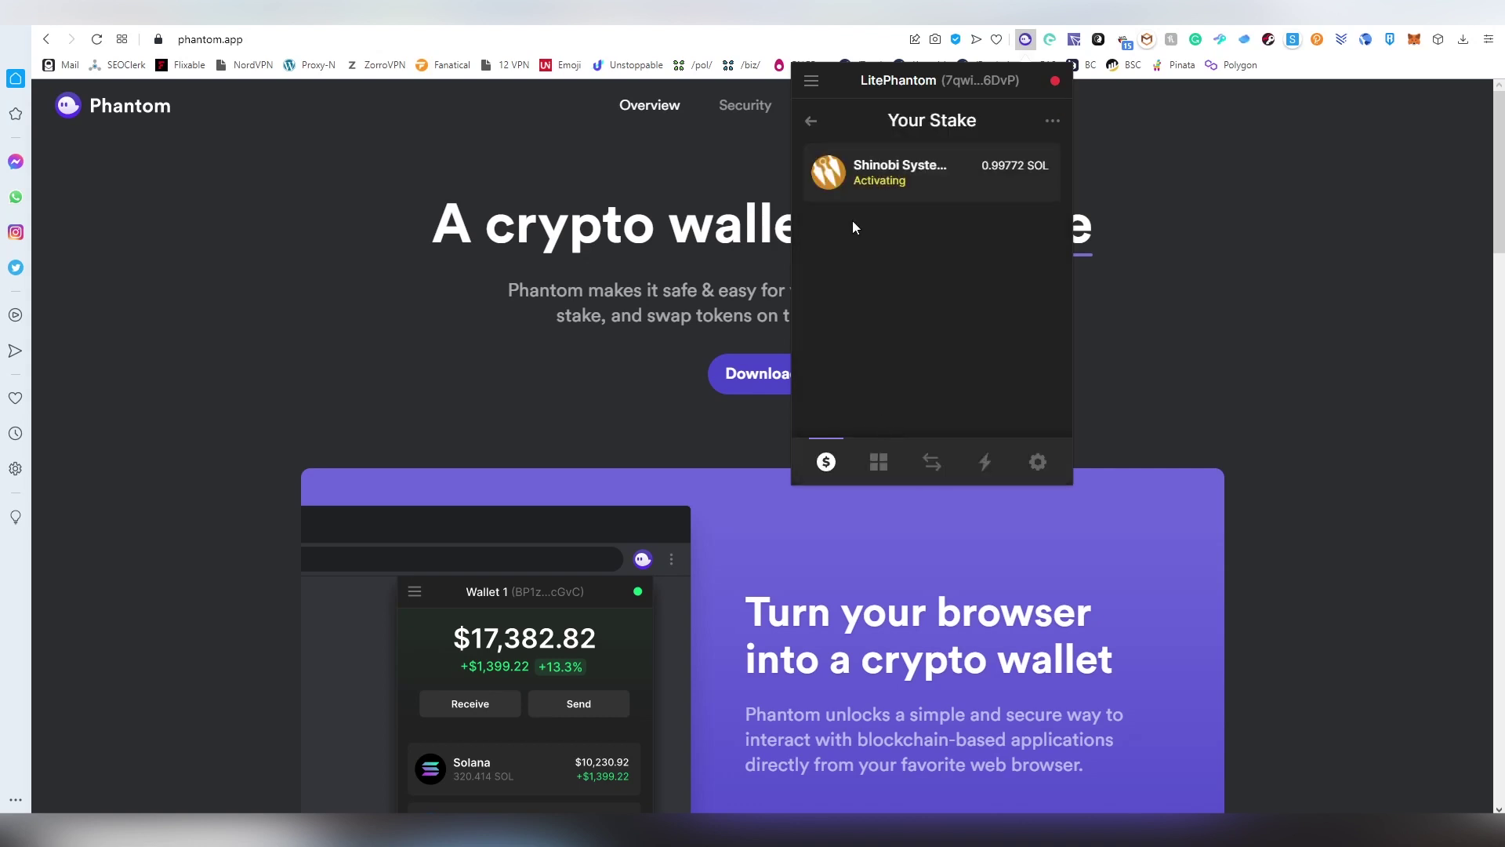
click(813, 123)
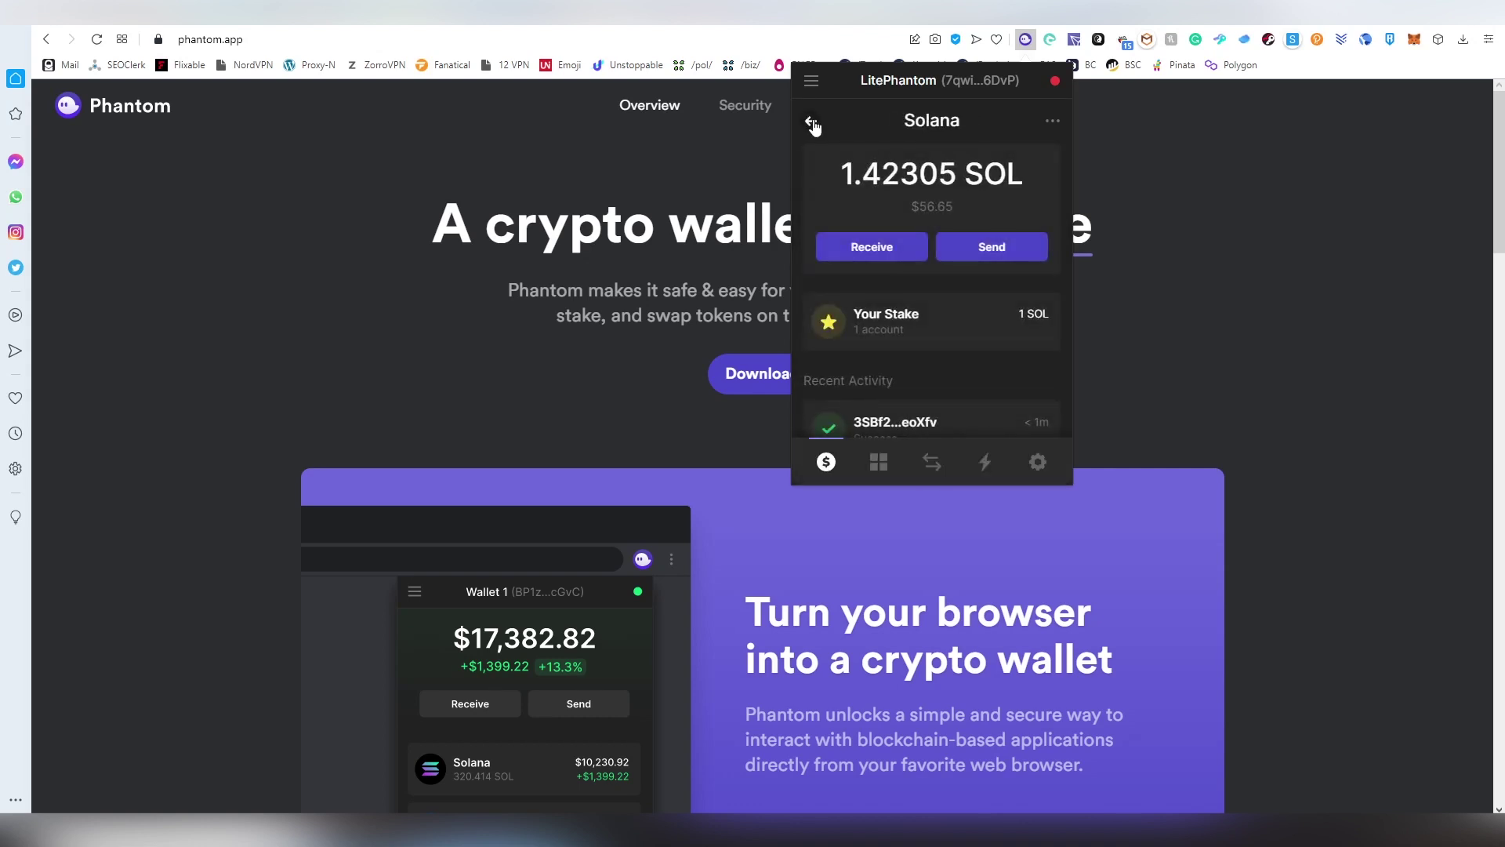
click(813, 124)
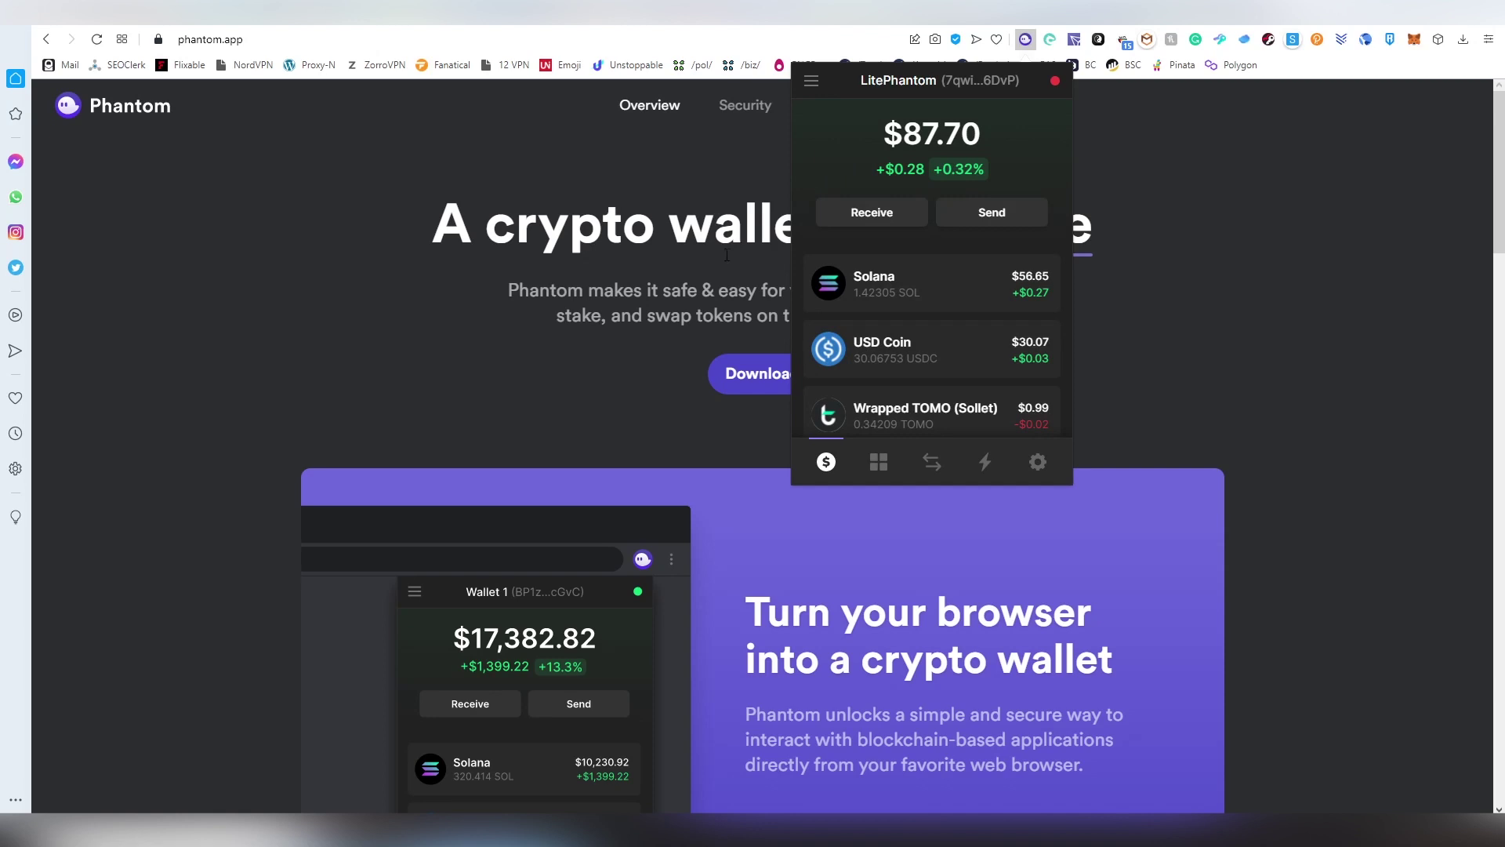
click(605, 315)
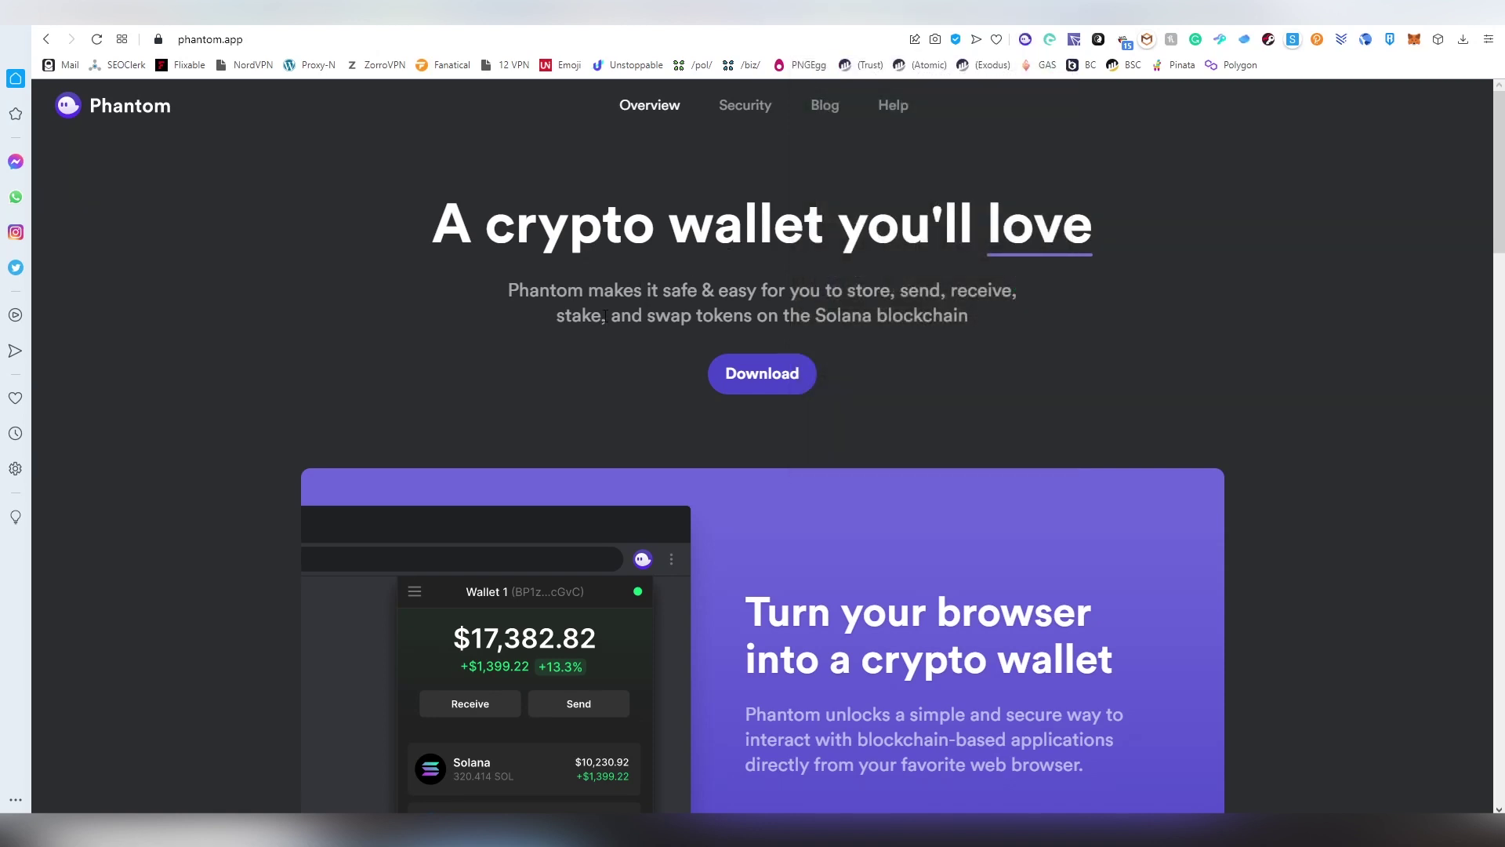
View the homepage's Swap Tokens and Collect NFTs previews, and briefly recheck the wallet's token list
scroll(604, 312, down, 3)
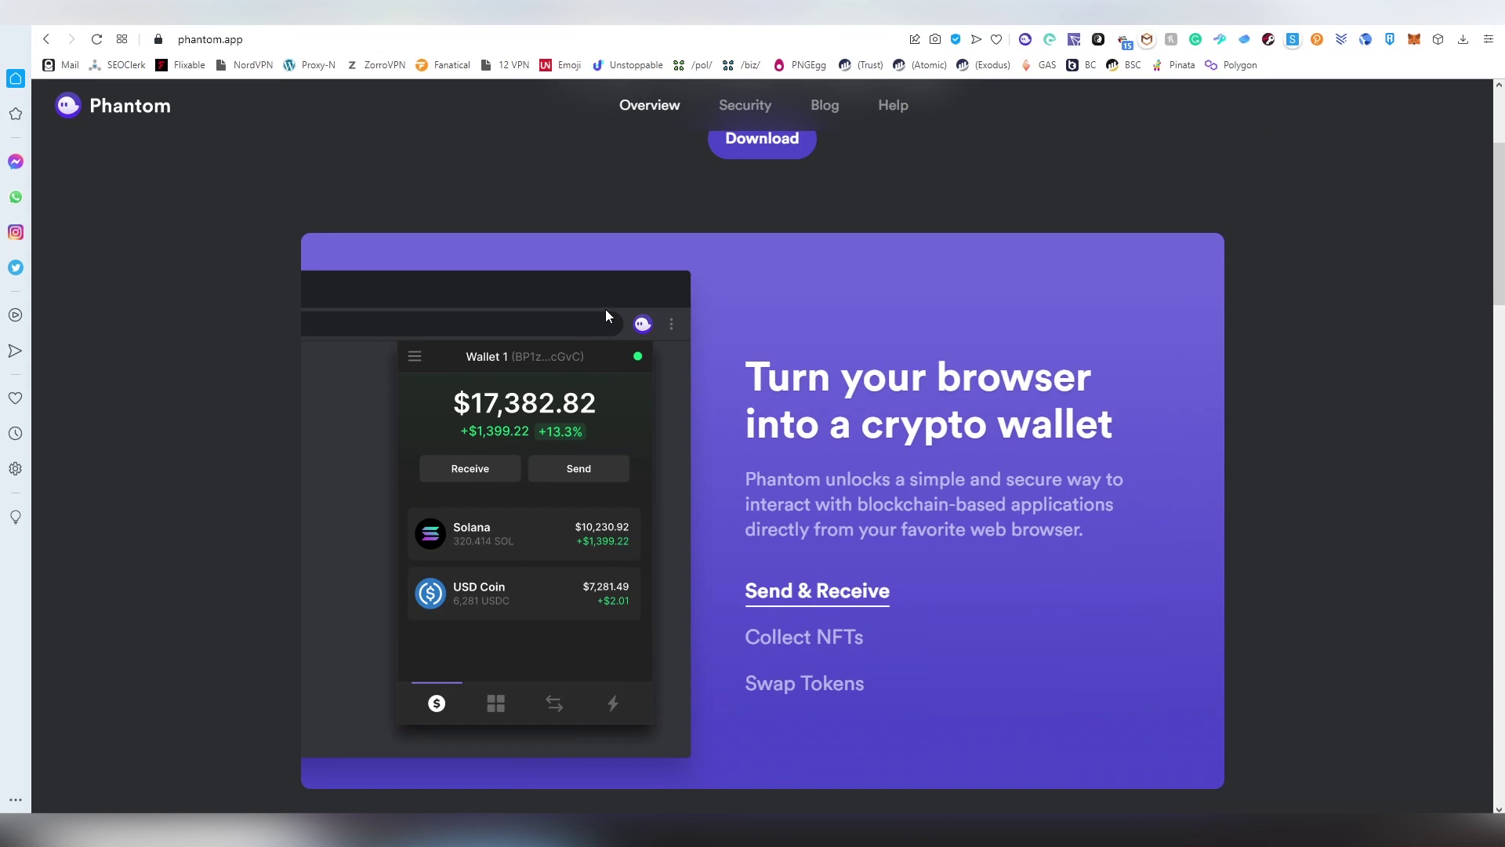
click(825, 682)
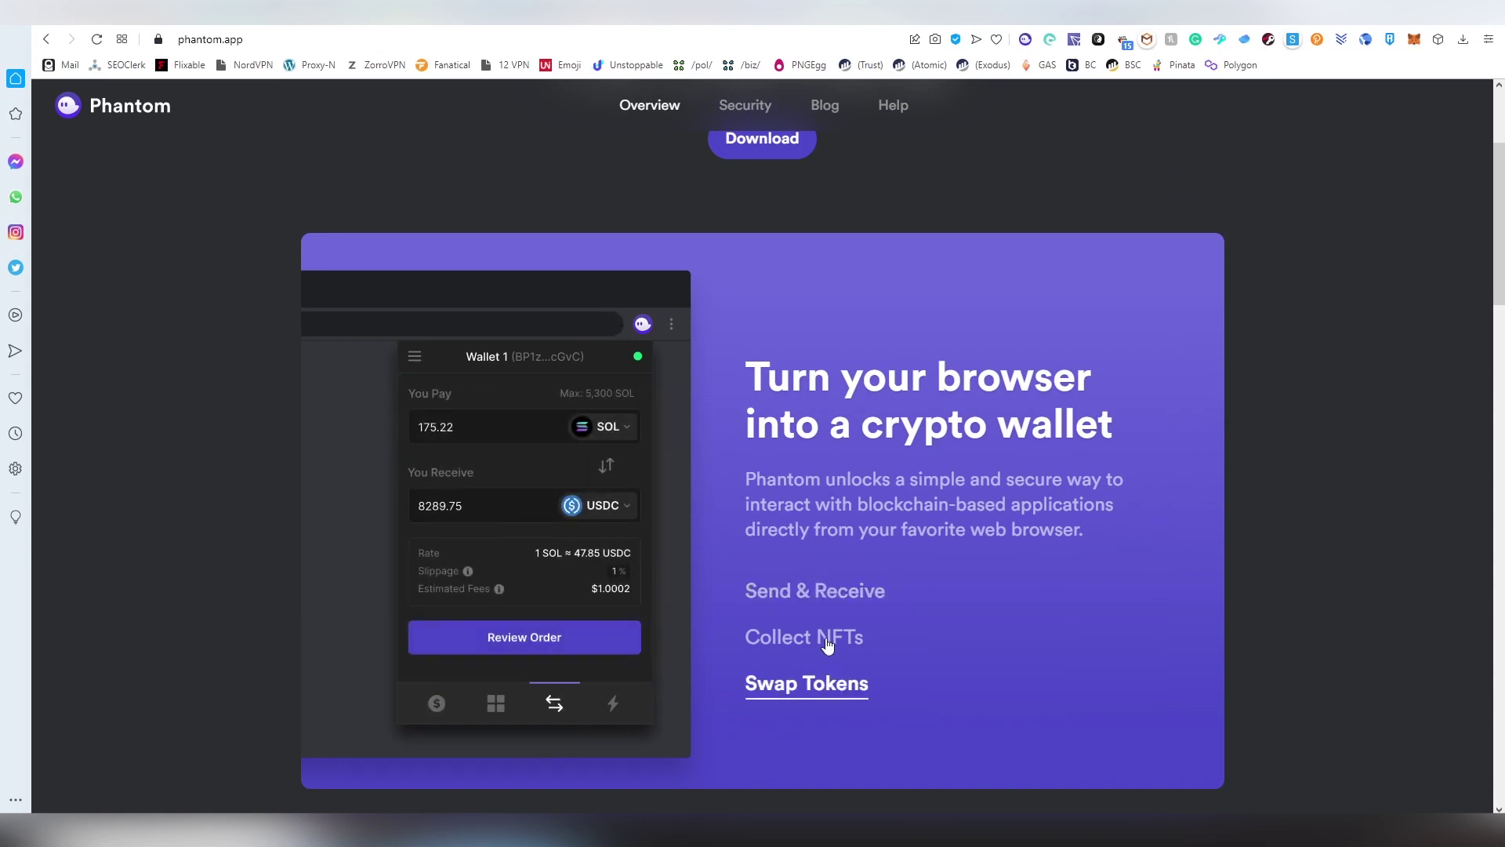
click(827, 642)
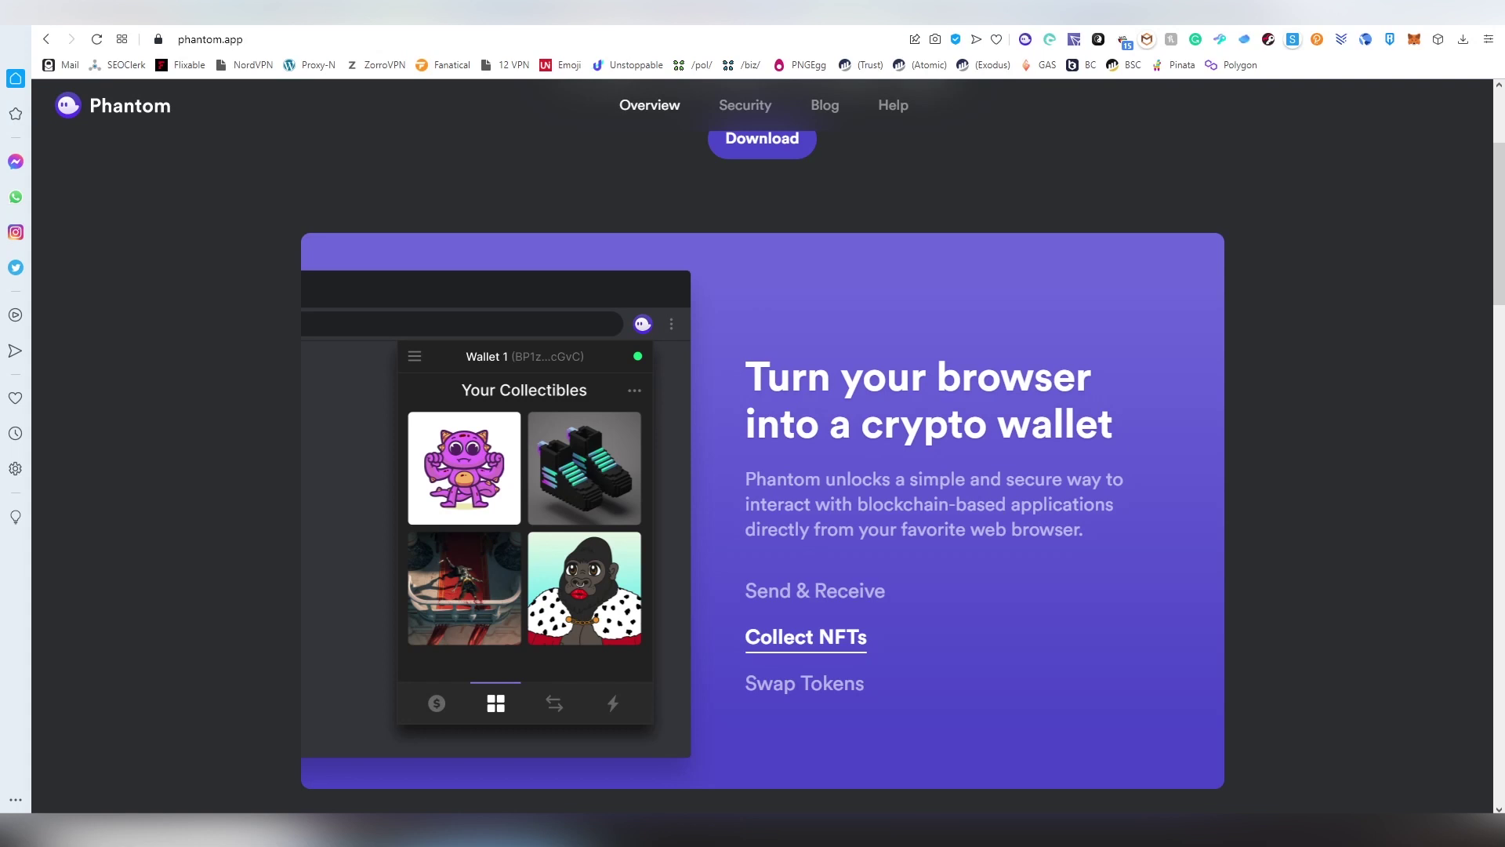
scroll(920, 729, up, 3)
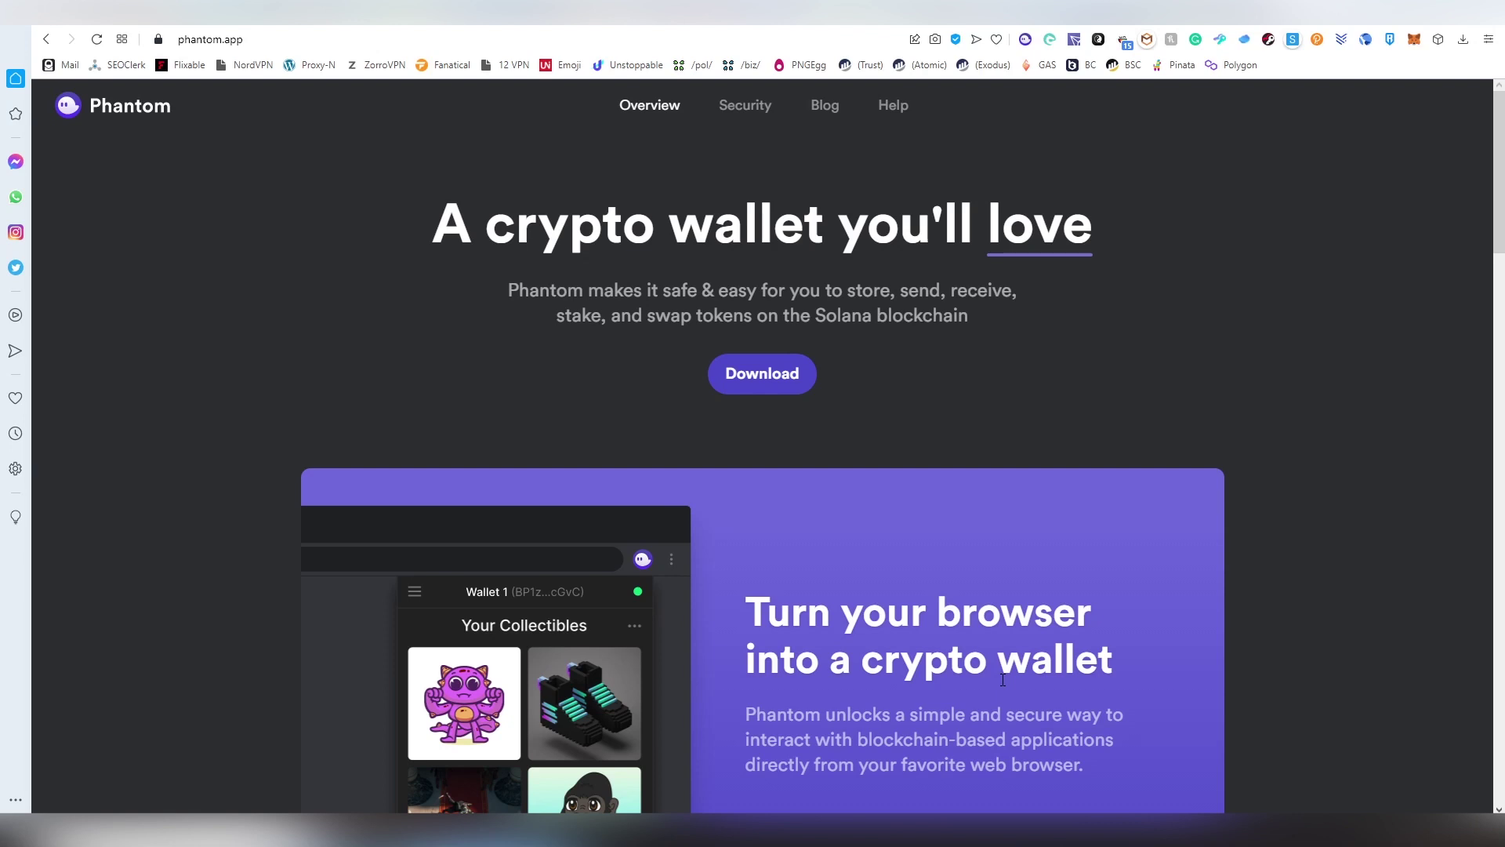
click(1026, 41)
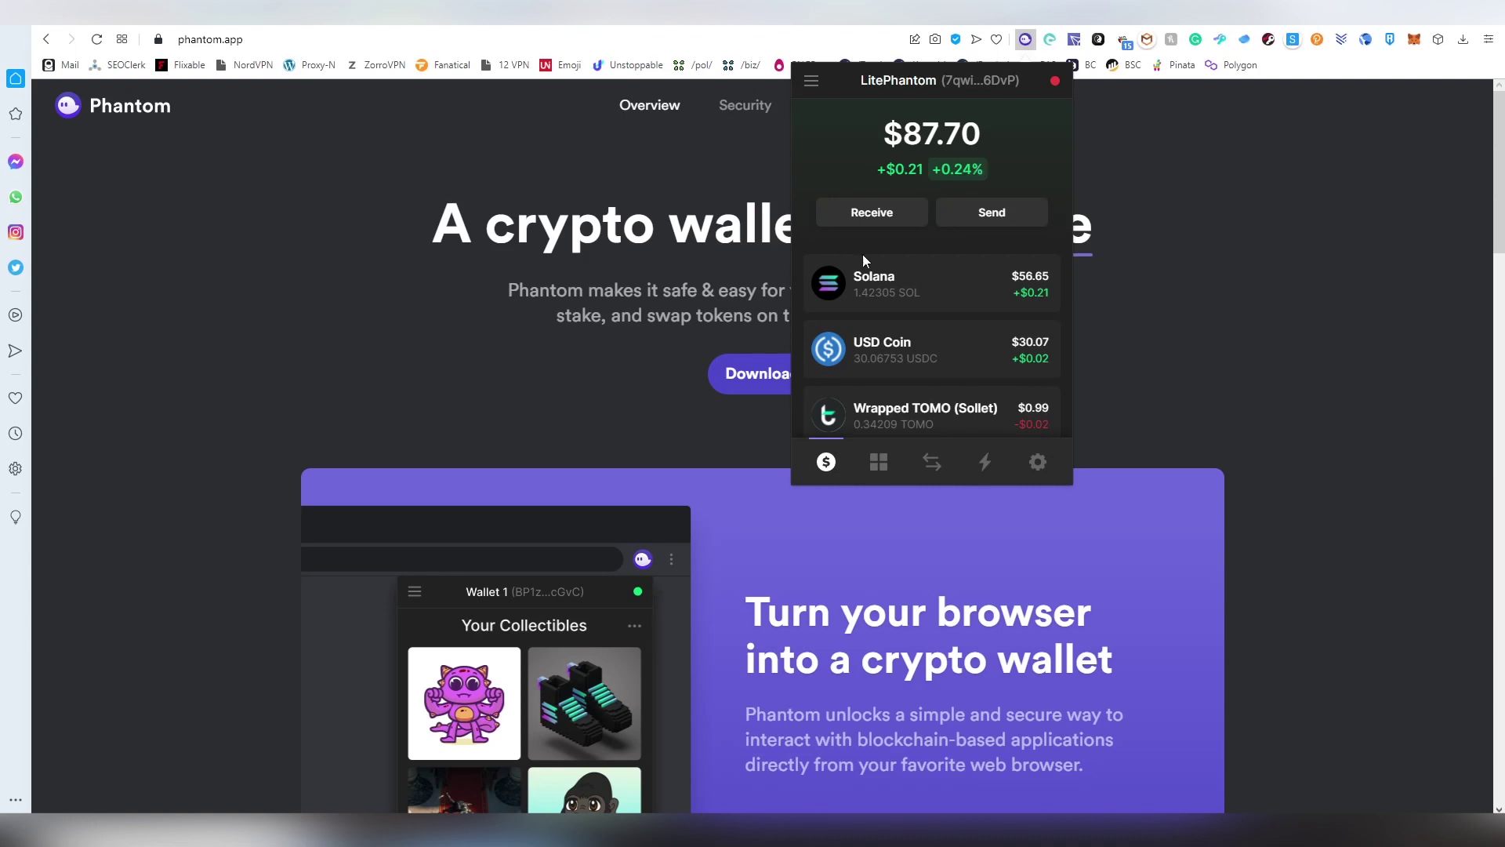
click(1211, 329)
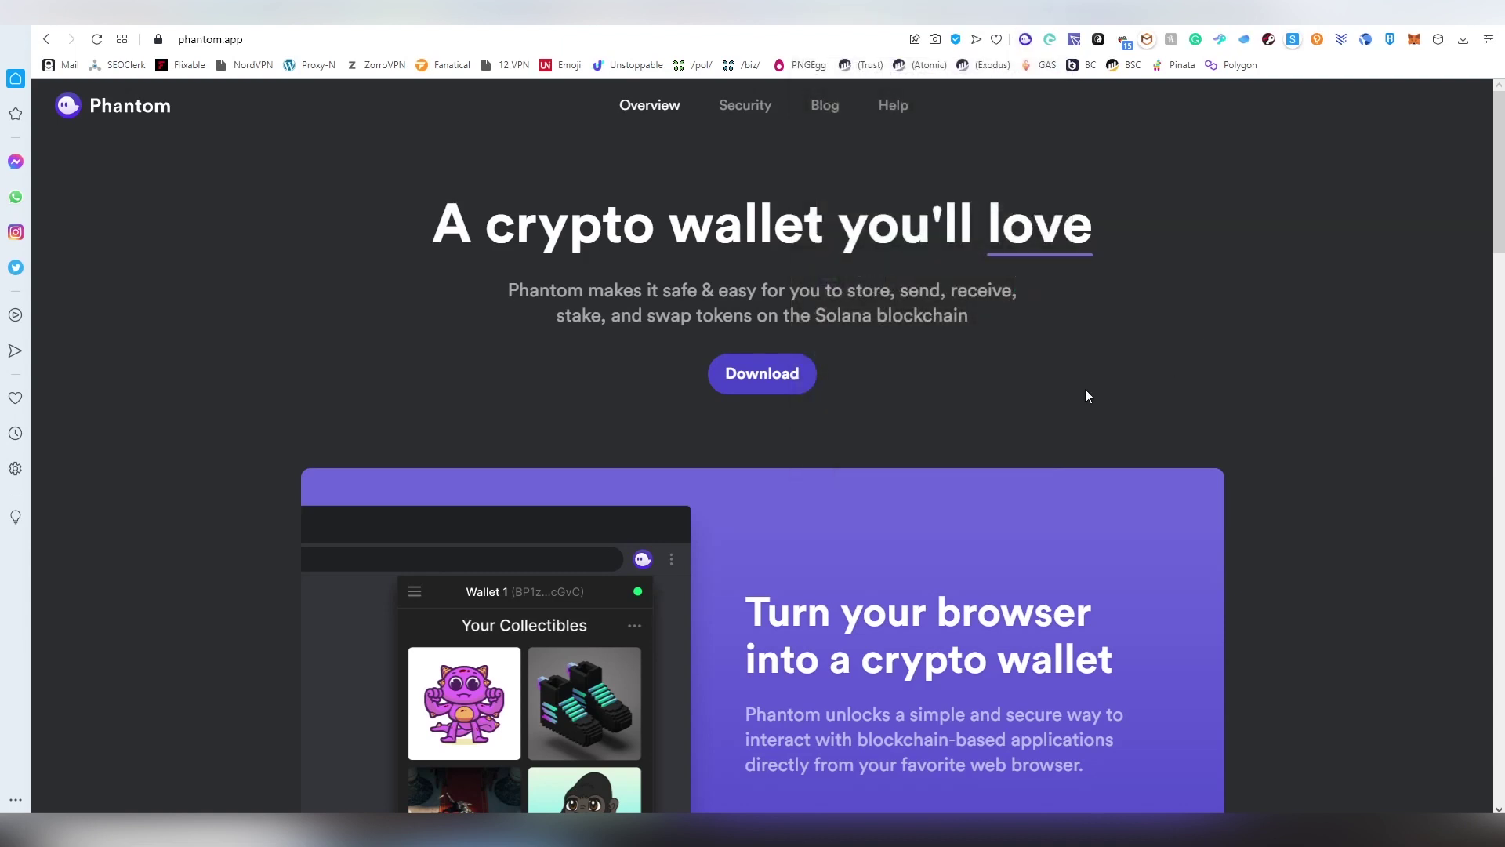
Look through the homepage's feature overview, Ethereum beta sign-up and user testimonials, and return to its beginning
scroll(1085, 390, down, 3)
scroll(1085, 389, down, 3)
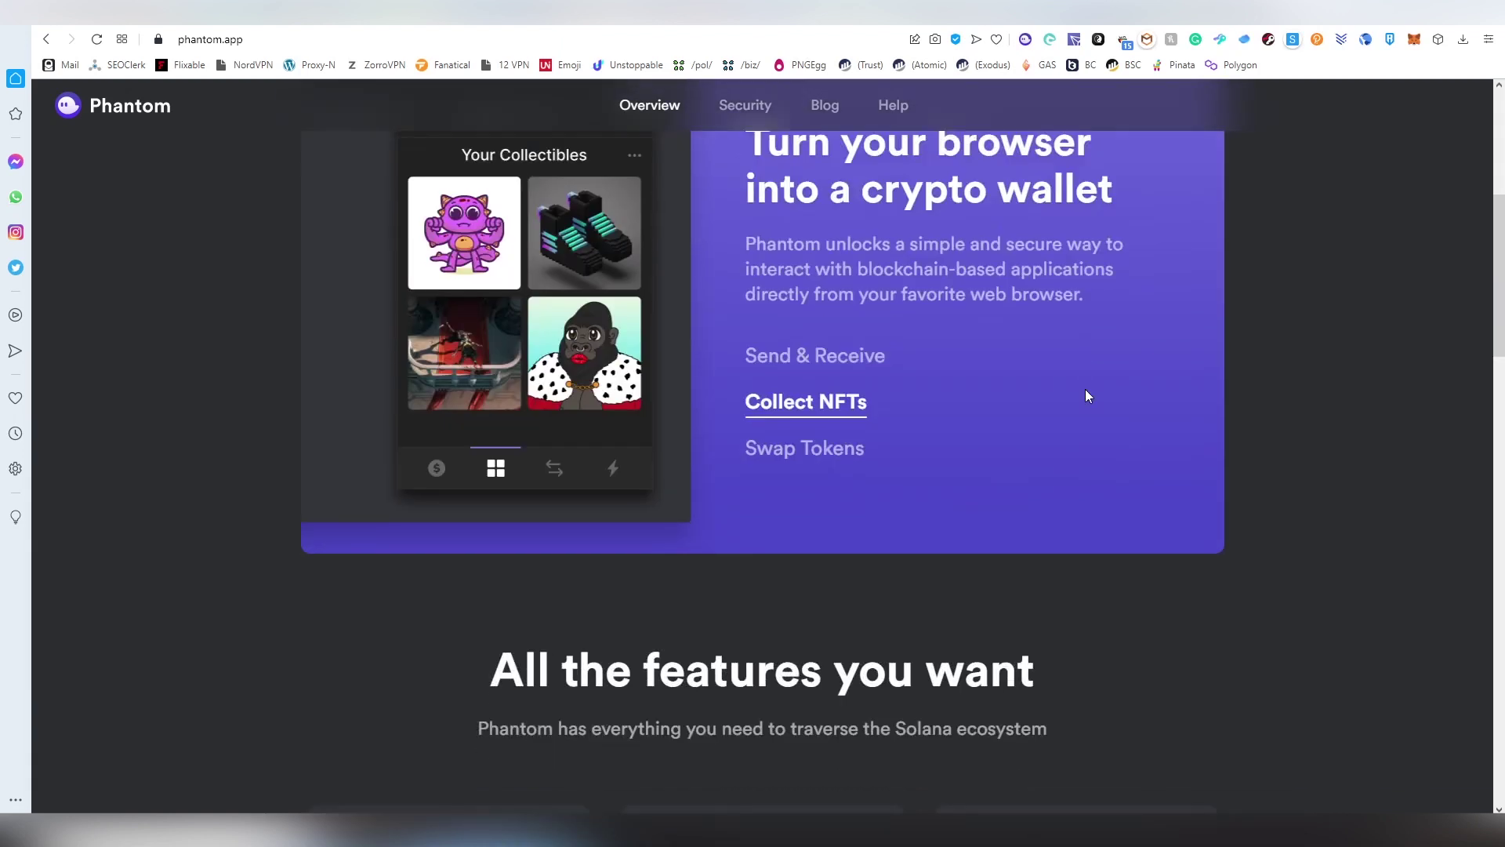
scroll(1085, 389, down, 6)
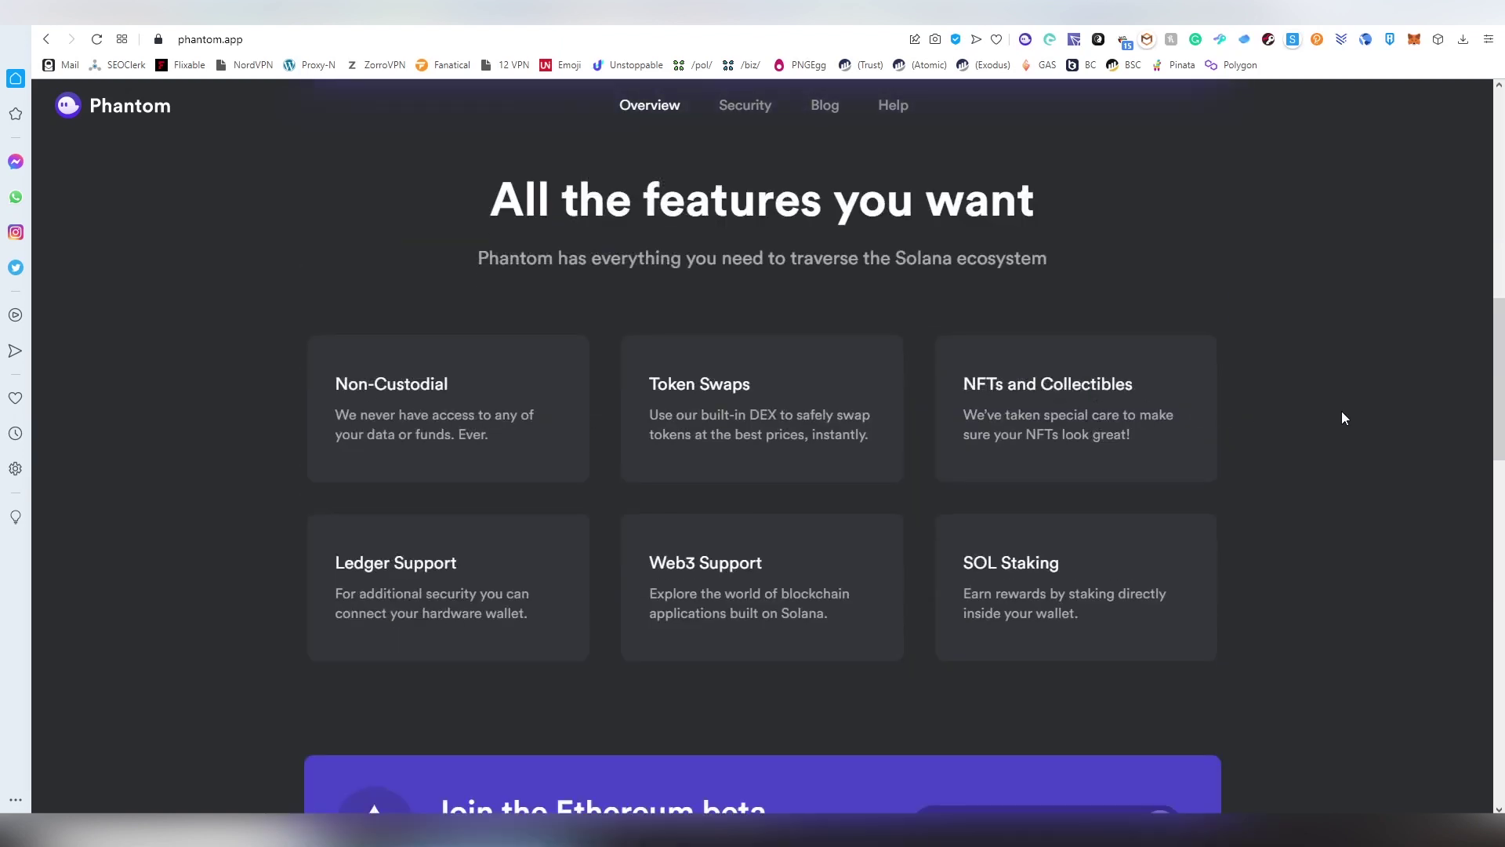
scroll(1337, 442, down, 3)
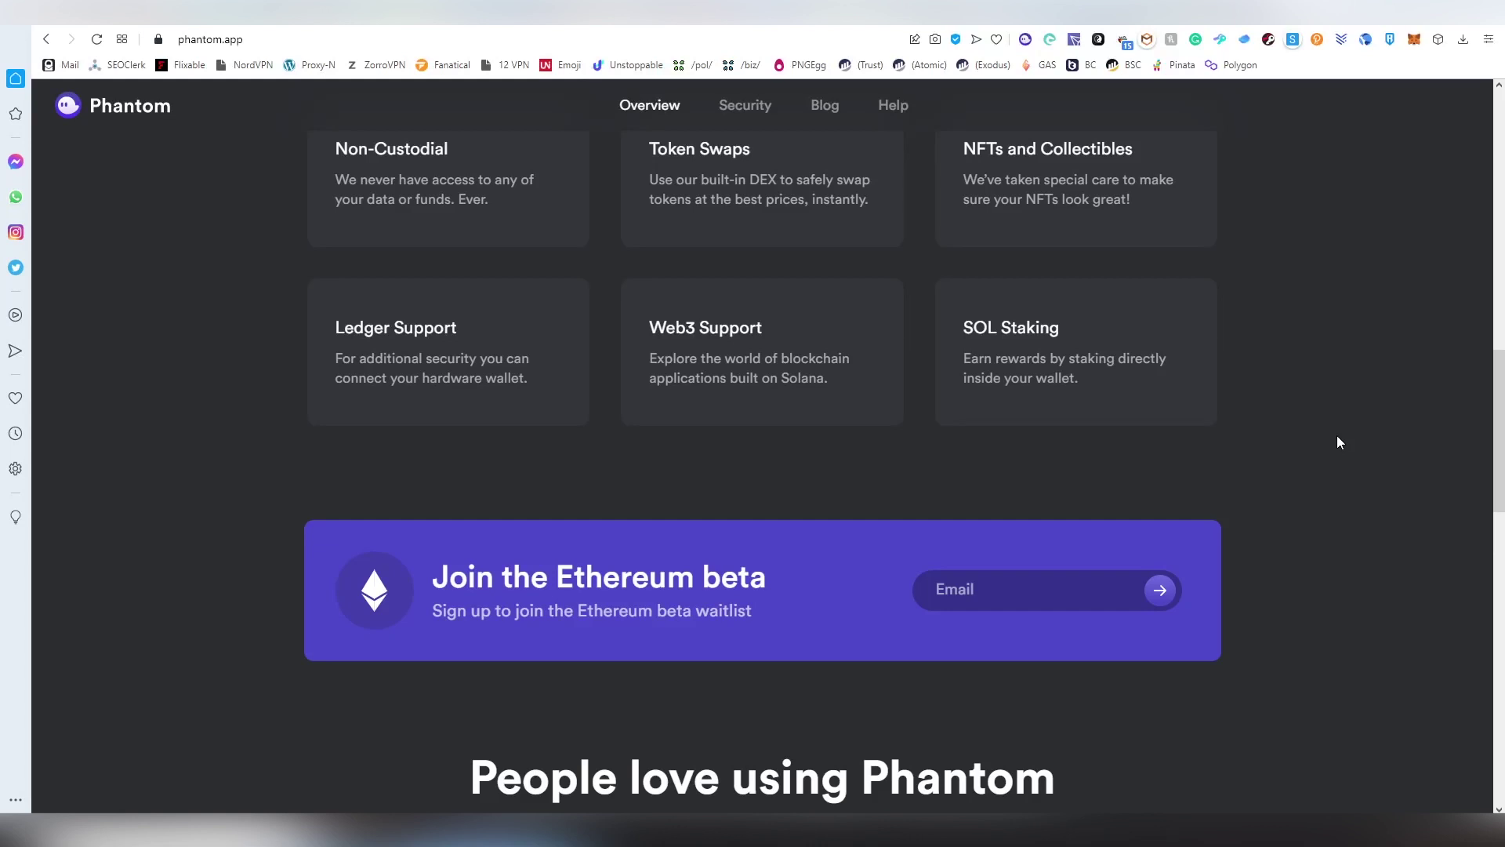
scroll(1338, 439, down, 3)
scroll(1337, 439, down, 3)
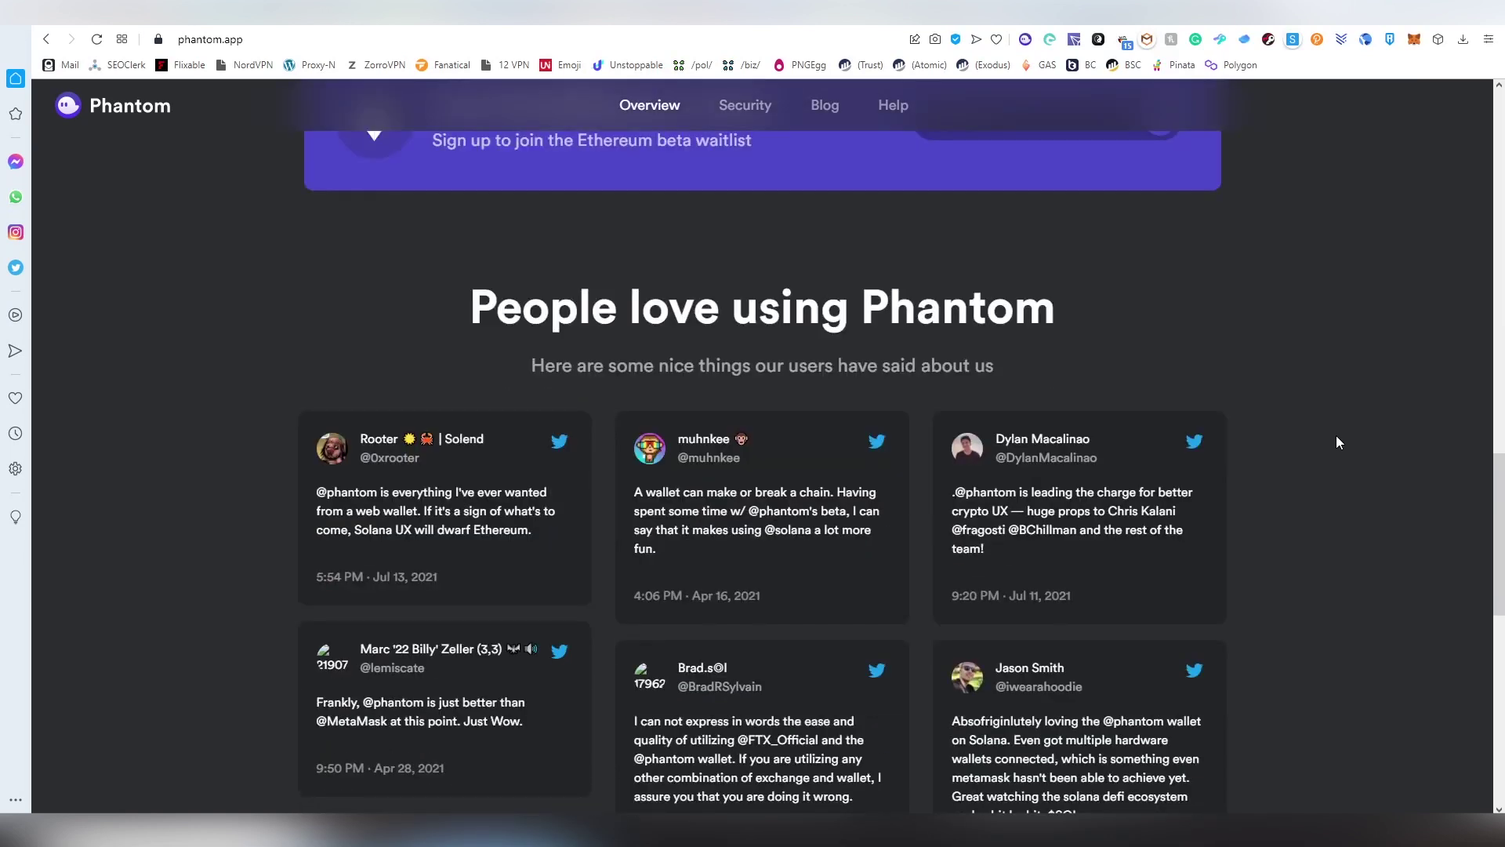
scroll(1337, 441, down, 3)
scroll(1337, 442, up, 6)
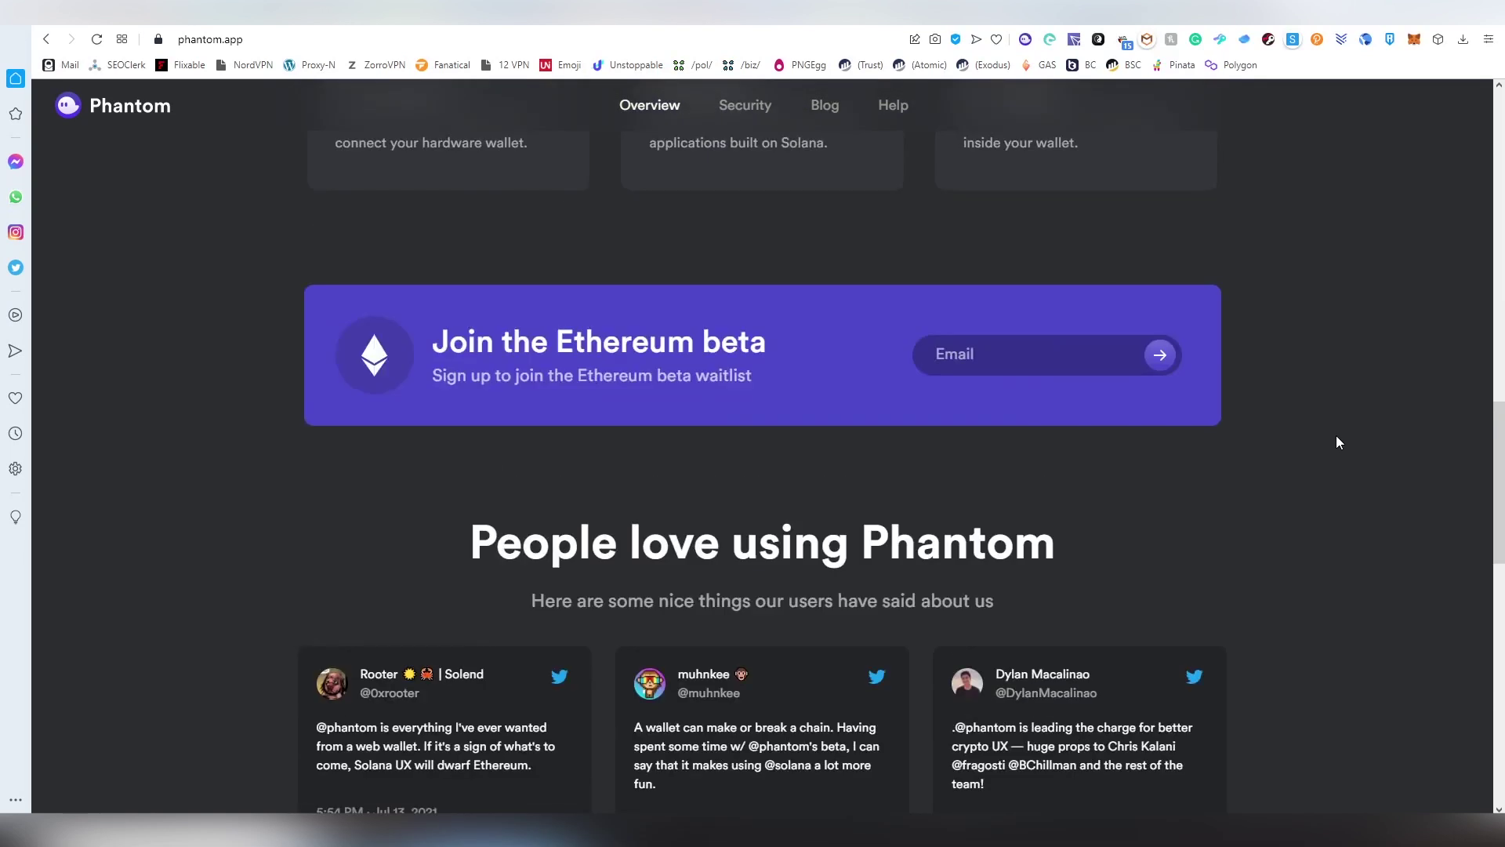
scroll(1338, 442, up, 15)
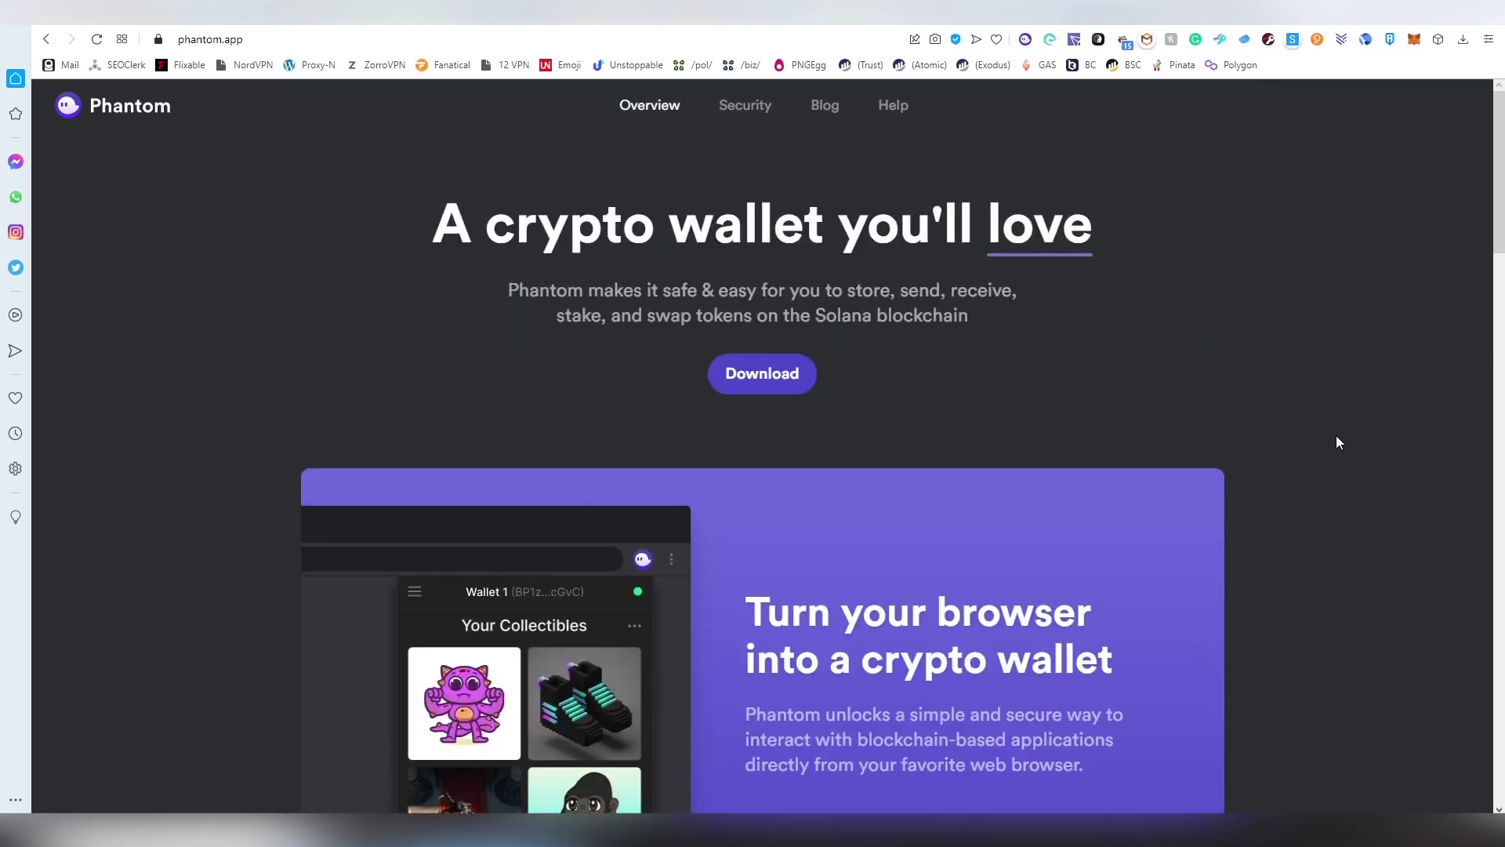